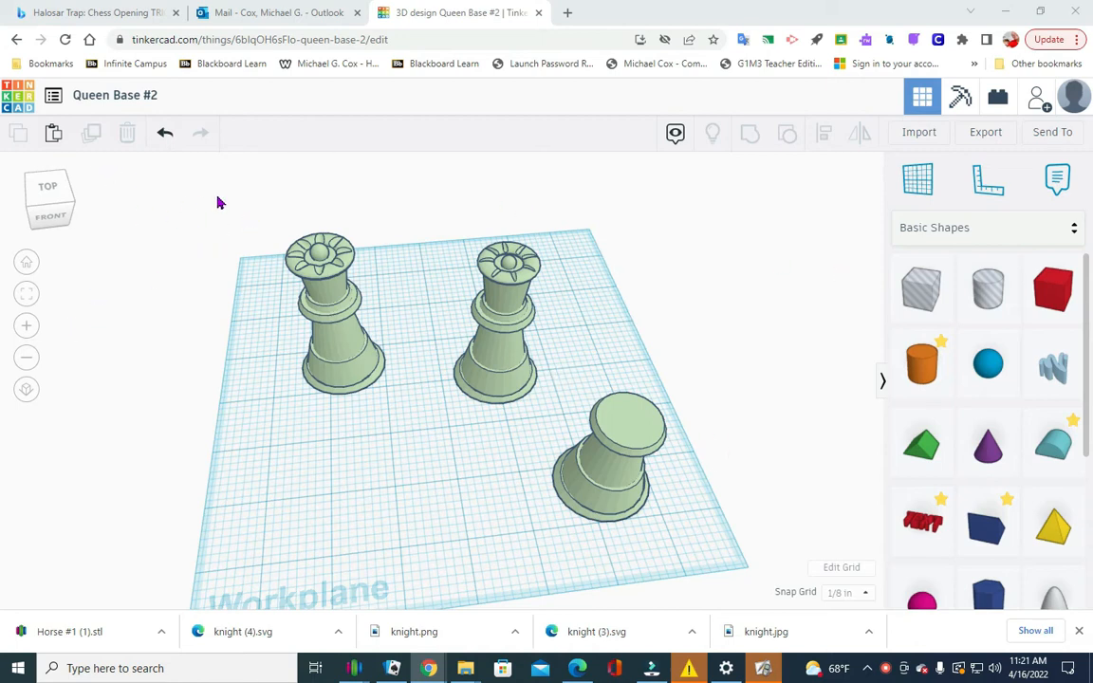
Step: Create a new 3D design from the dashboard and name it "King/Queen Base - Poppy"
{"action": "left_click", "coordinate": [16, 104]}
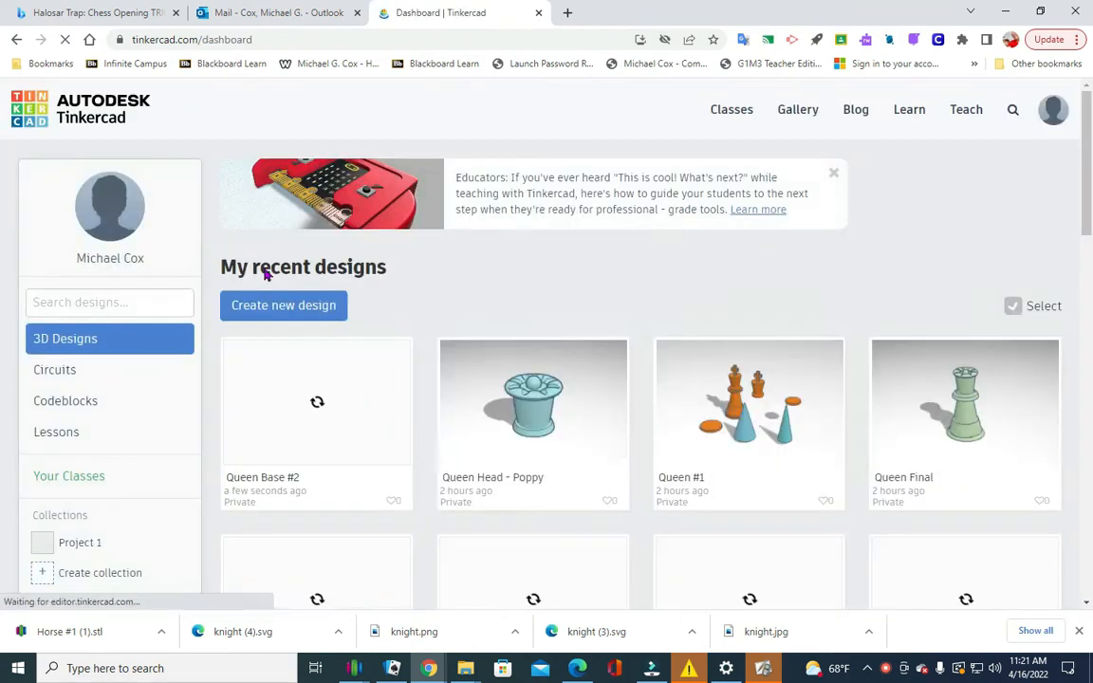
{"action": "left_click", "coordinate": [282, 314]}
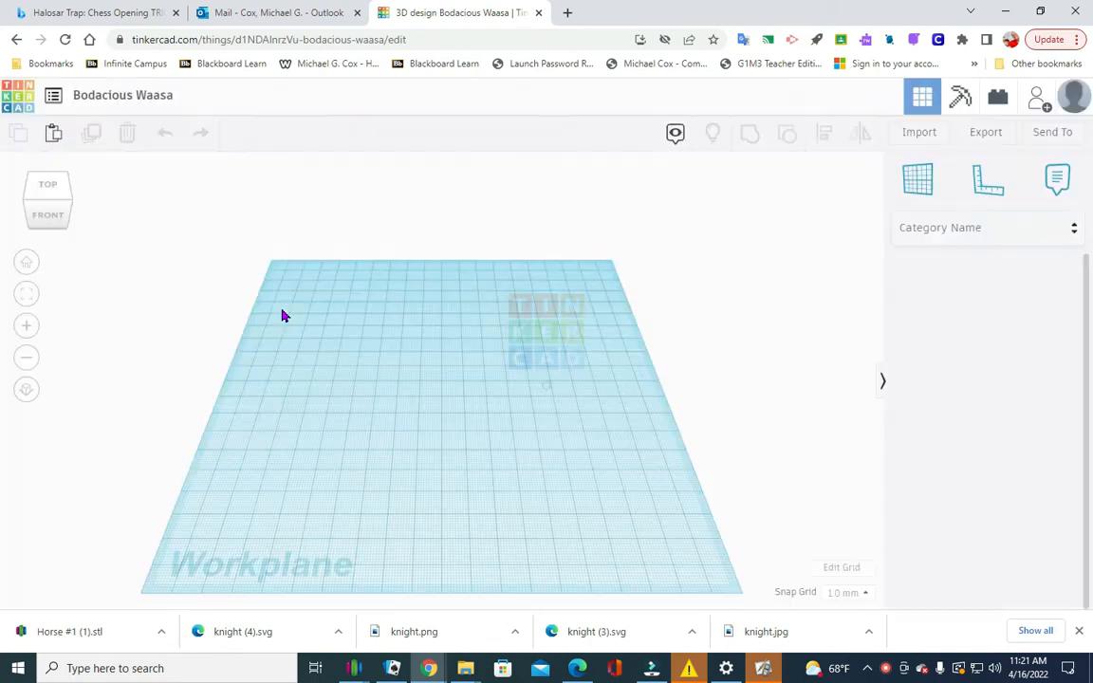
{"action": "left_click", "coordinate": [140, 99]}
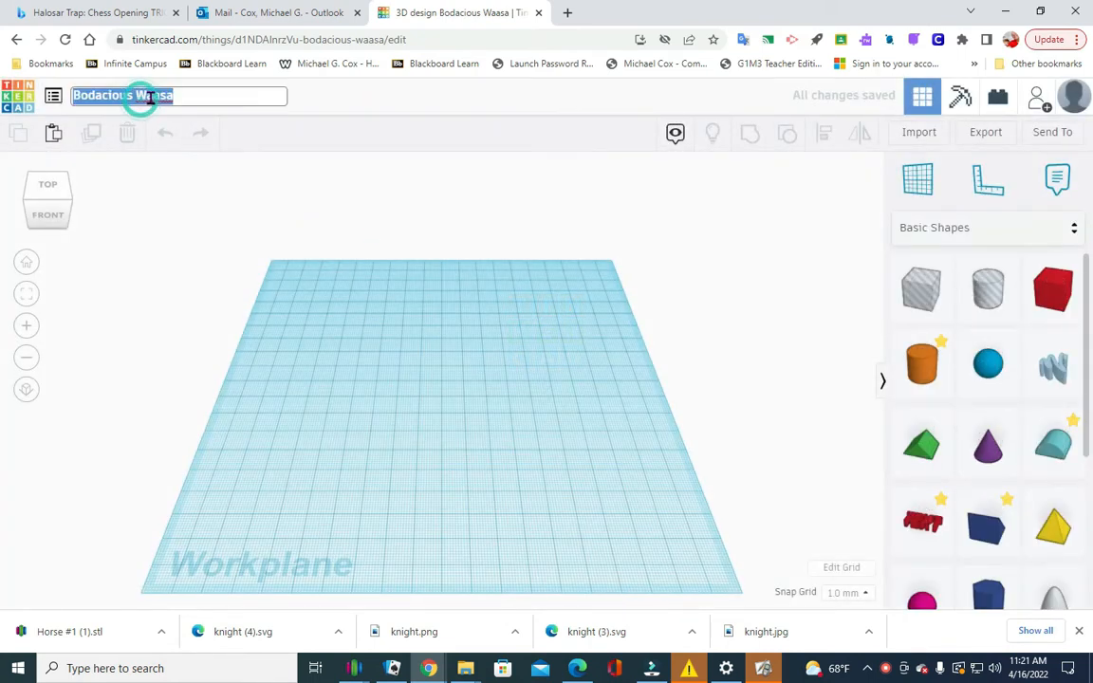
{"action": "type", "text": "King/"}
{"action": "key", "text": "Return"}
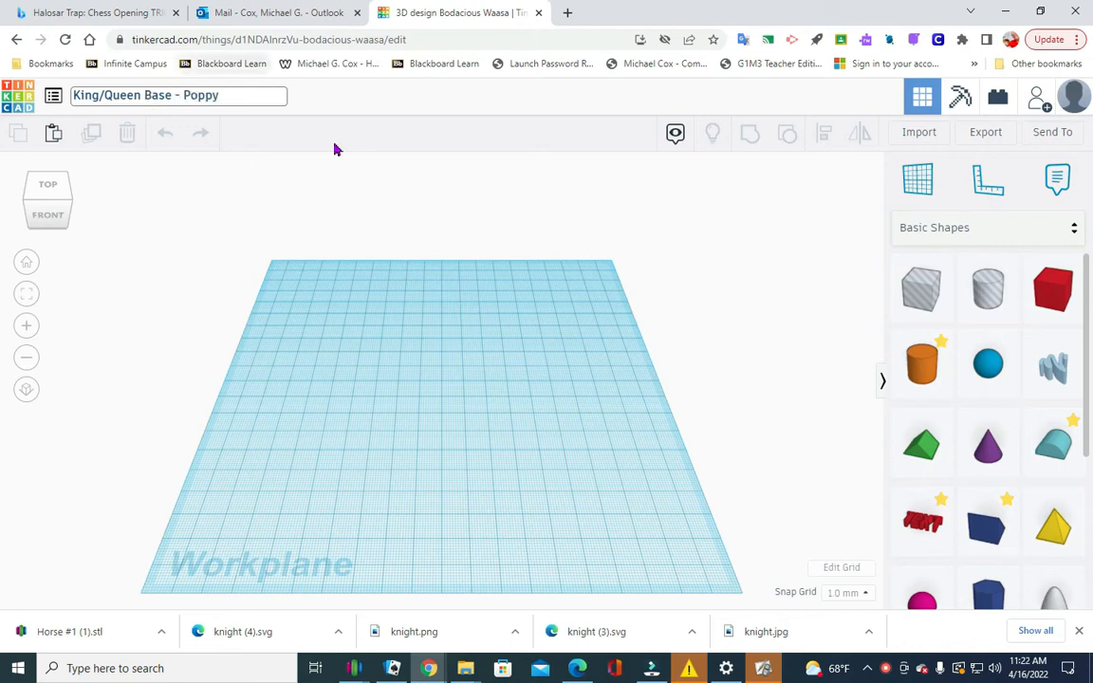
Step: Change the workplane grid units to inches, keeping the Default preset, and update the grid
{"action": "scroll", "coordinate": [732, 329], "scroll_direction": "down", "scroll_amount": 3}
{"action": "scroll", "coordinate": [542, 385], "scroll_direction": "up", "scroll_amount": 4}
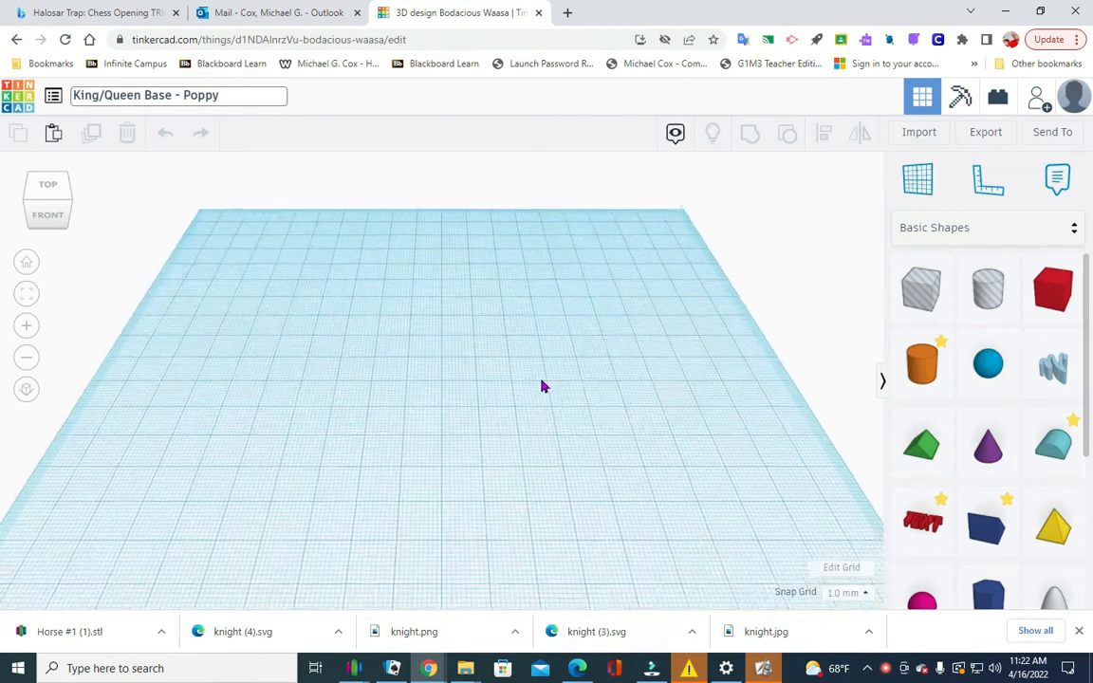
{"action": "scroll", "coordinate": [527, 385], "scroll_direction": "down", "scroll_amount": 2}
{"action": "scroll", "coordinate": [627, 380], "scroll_direction": "down", "scroll_amount": 2}
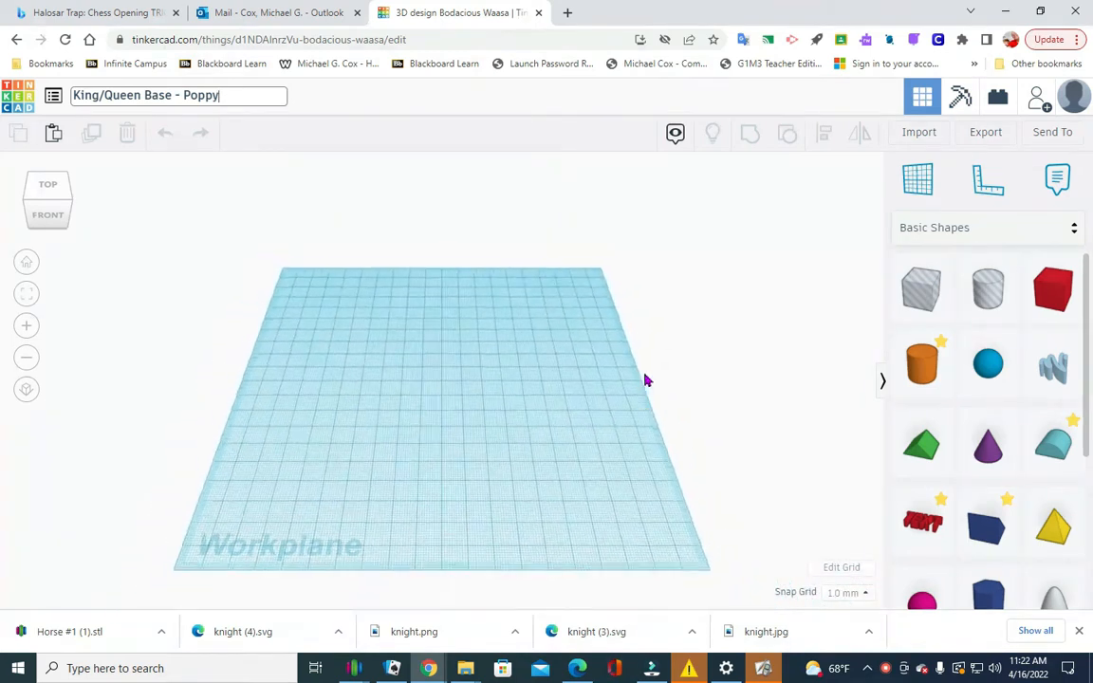
{"action": "scroll", "coordinate": [352, 444], "scroll_direction": "up", "scroll_amount": 2}
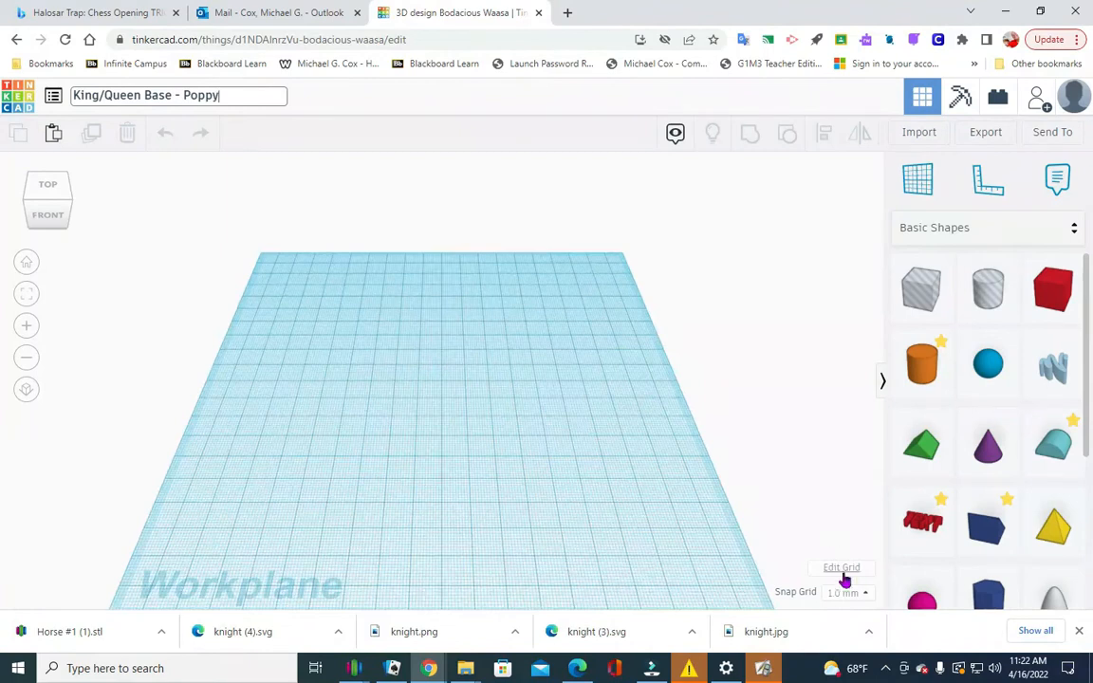
{"action": "left_click", "coordinate": [841, 568]}
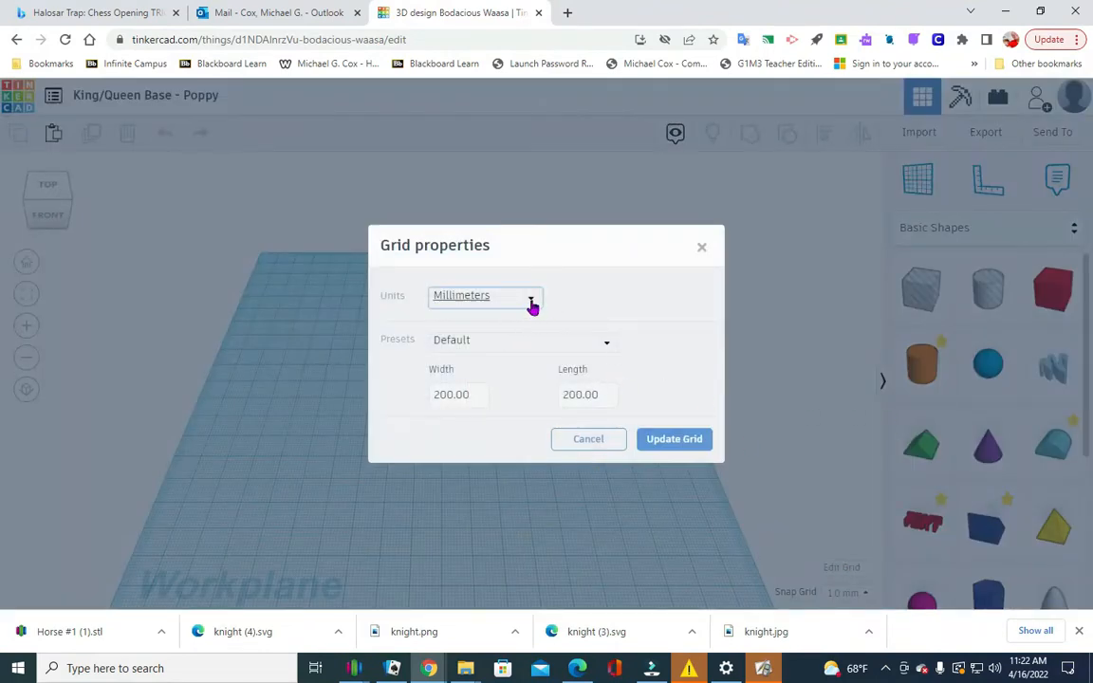
{"action": "left_click", "coordinate": [807, 451]}
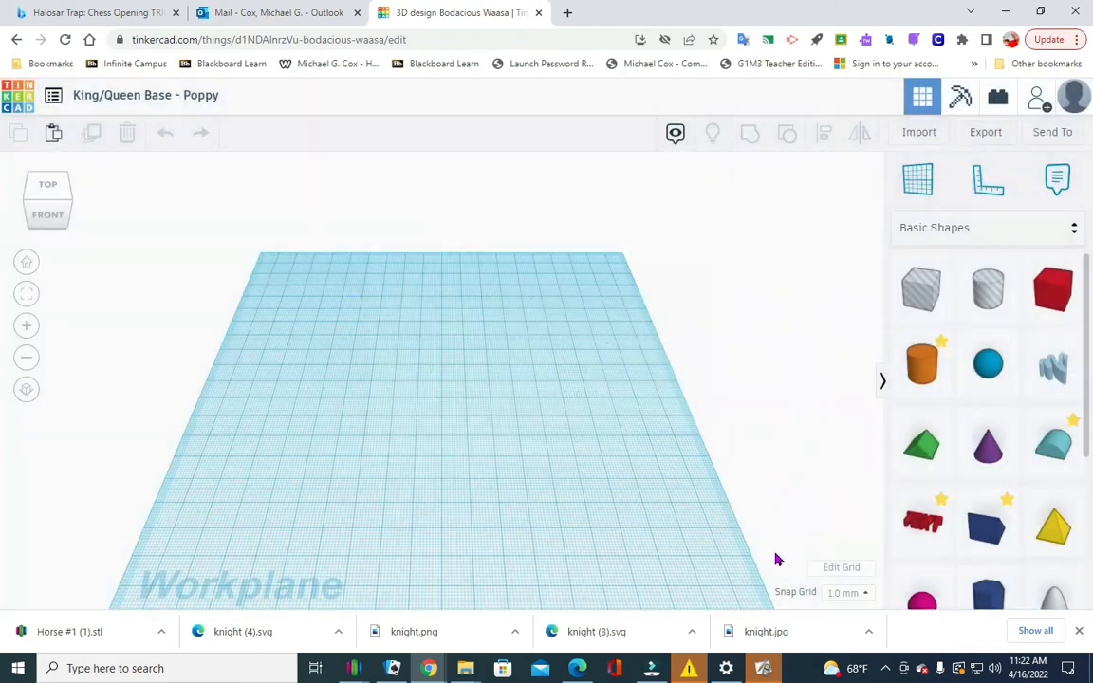
{"action": "left_click", "coordinate": [840, 568]}
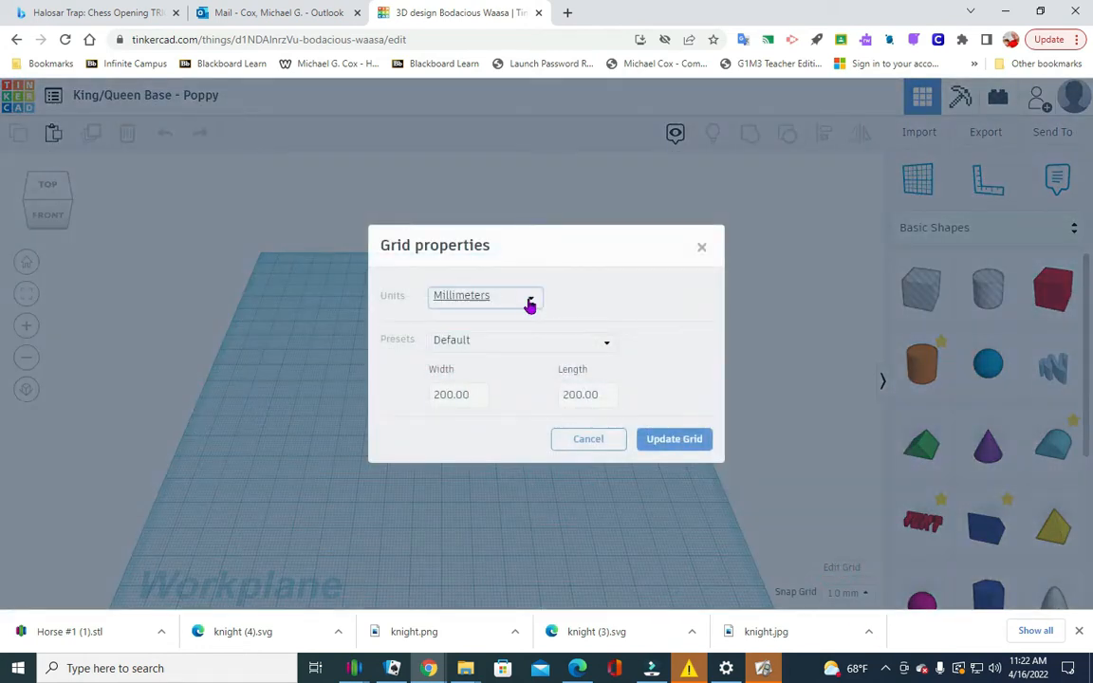
{"action": "left_click", "coordinate": [530, 302]}
{"action": "left_click", "coordinate": [464, 344]}
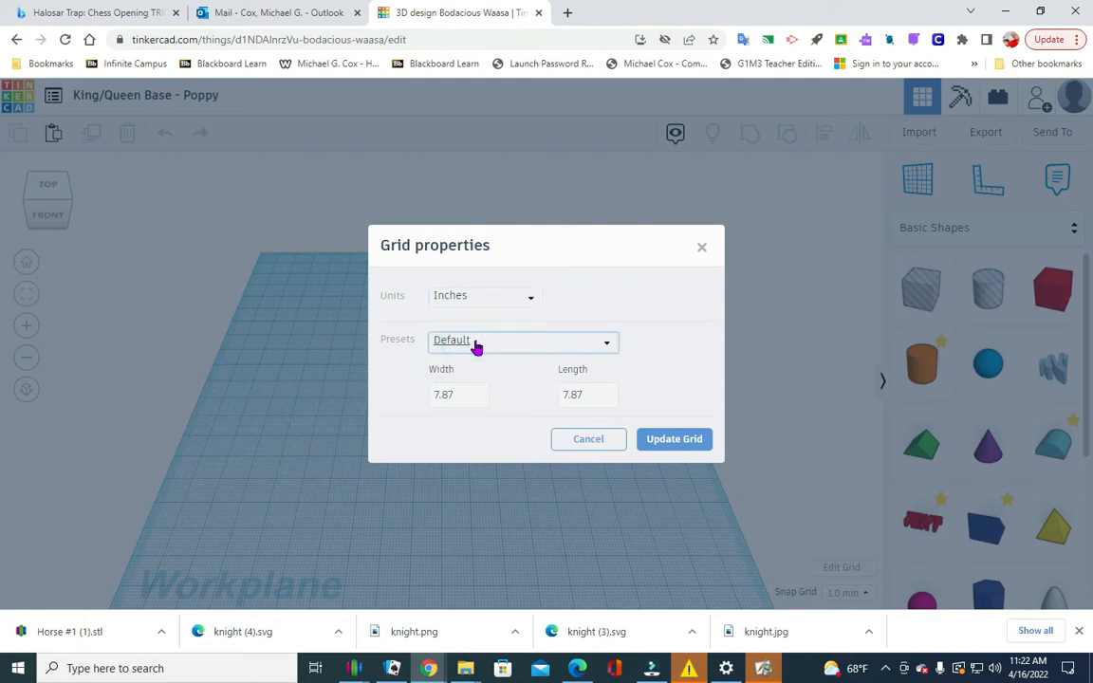
{"action": "left_click", "coordinate": [686, 441]}
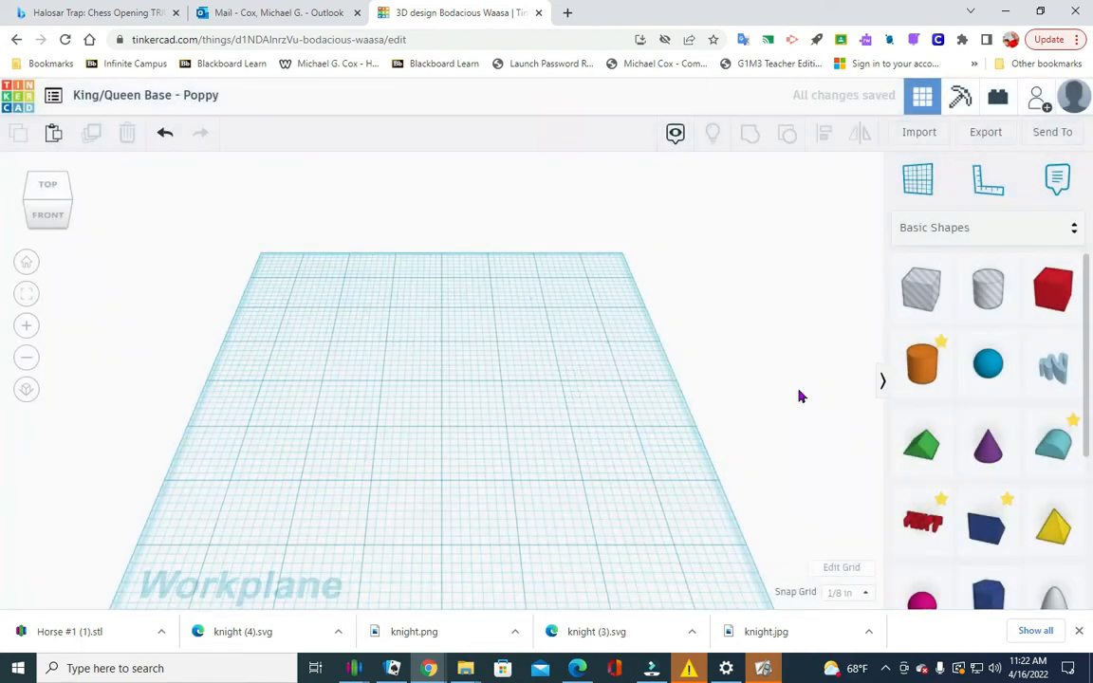
Step: Switch the grid units to millimeters and back to inches in the grid properties, then update the grid
{"action": "scroll", "coordinate": [686, 390], "scroll_direction": "down", "scroll_amount": 3}
{"action": "scroll", "coordinate": [693, 384], "scroll_direction": "up", "scroll_amount": 4}
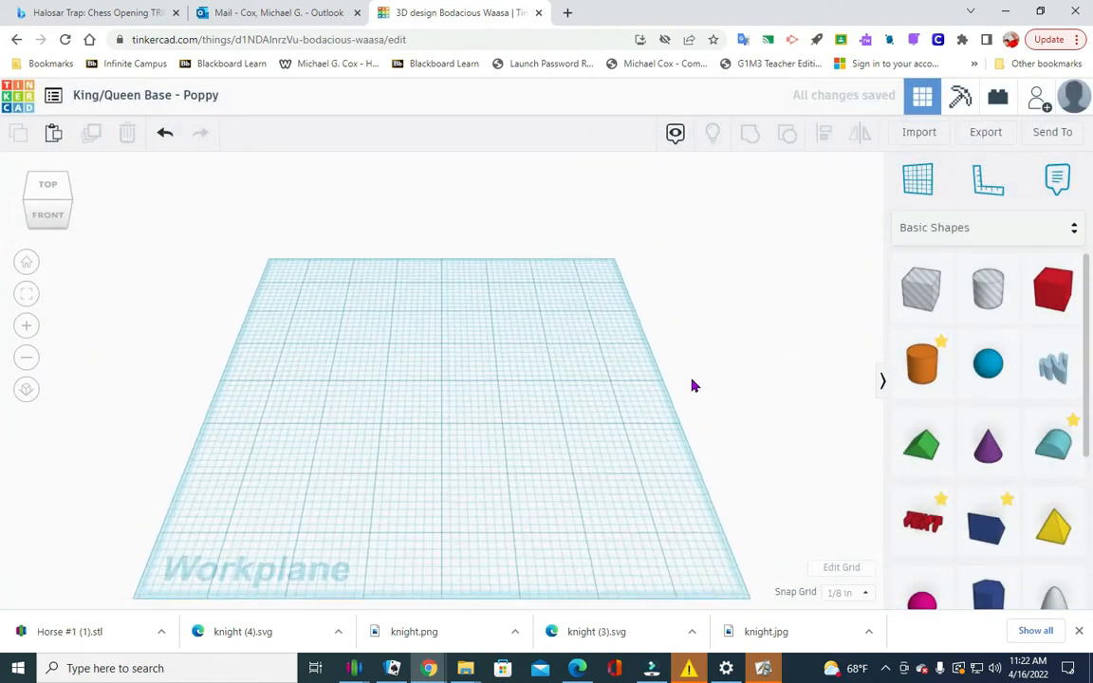
{"action": "scroll", "coordinate": [699, 408], "scroll_direction": "down", "scroll_amount": 2}
{"action": "scroll", "coordinate": [747, 484], "scroll_direction": "up", "scroll_amount": 2}
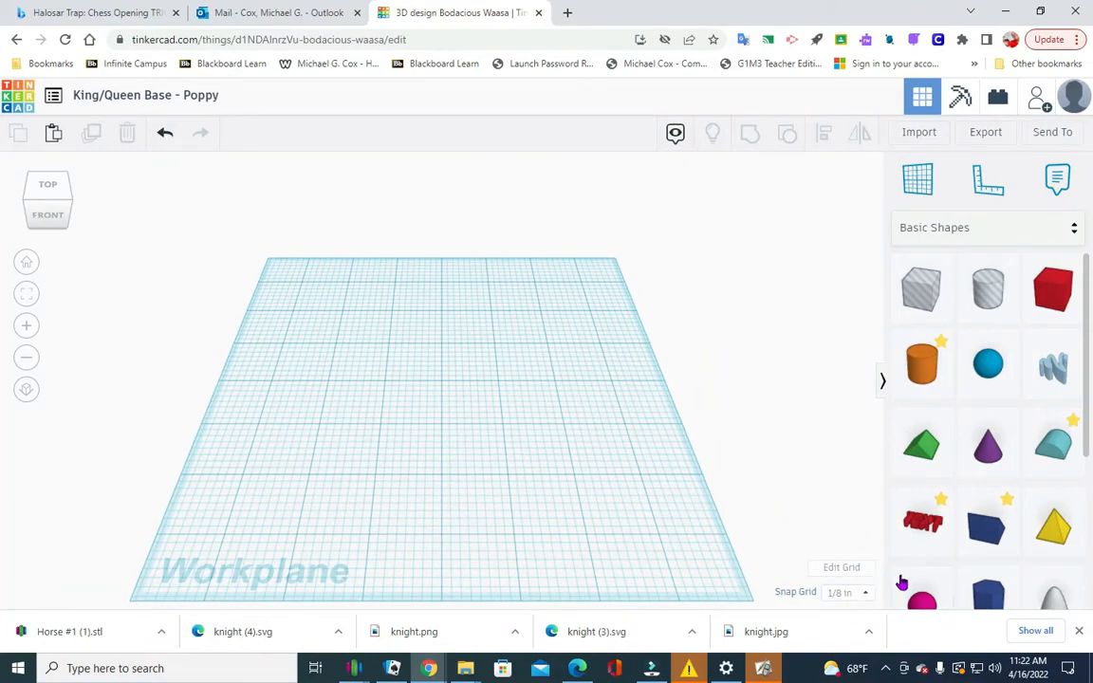
{"action": "left_click", "coordinate": [843, 570]}
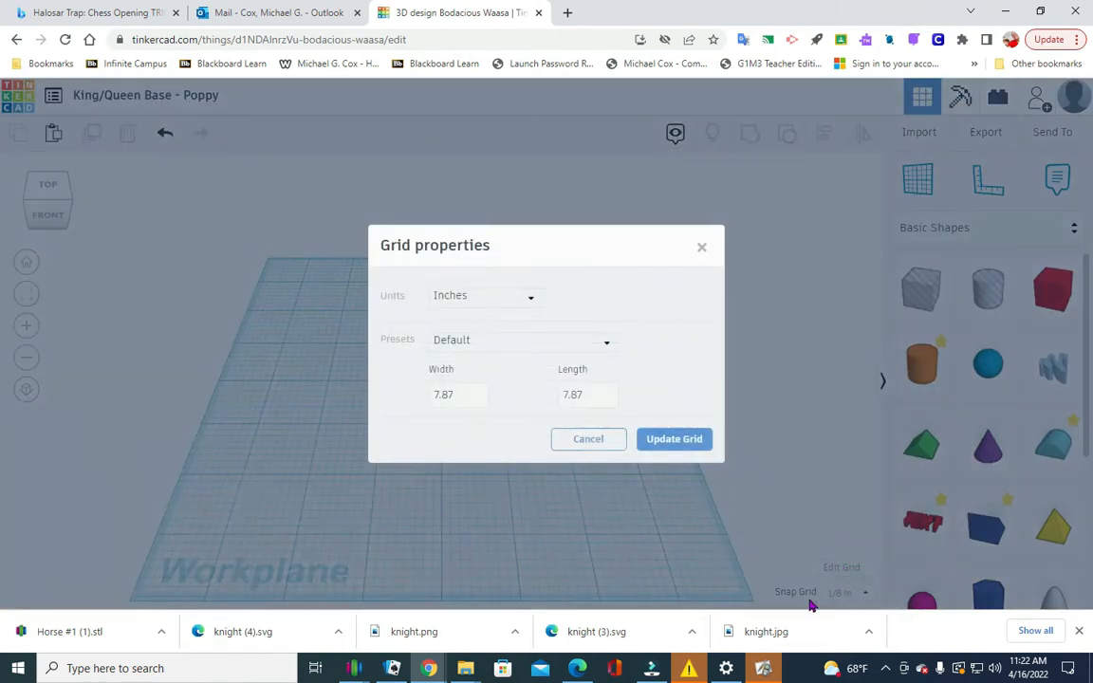
{"action": "left_click", "coordinate": [532, 297]}
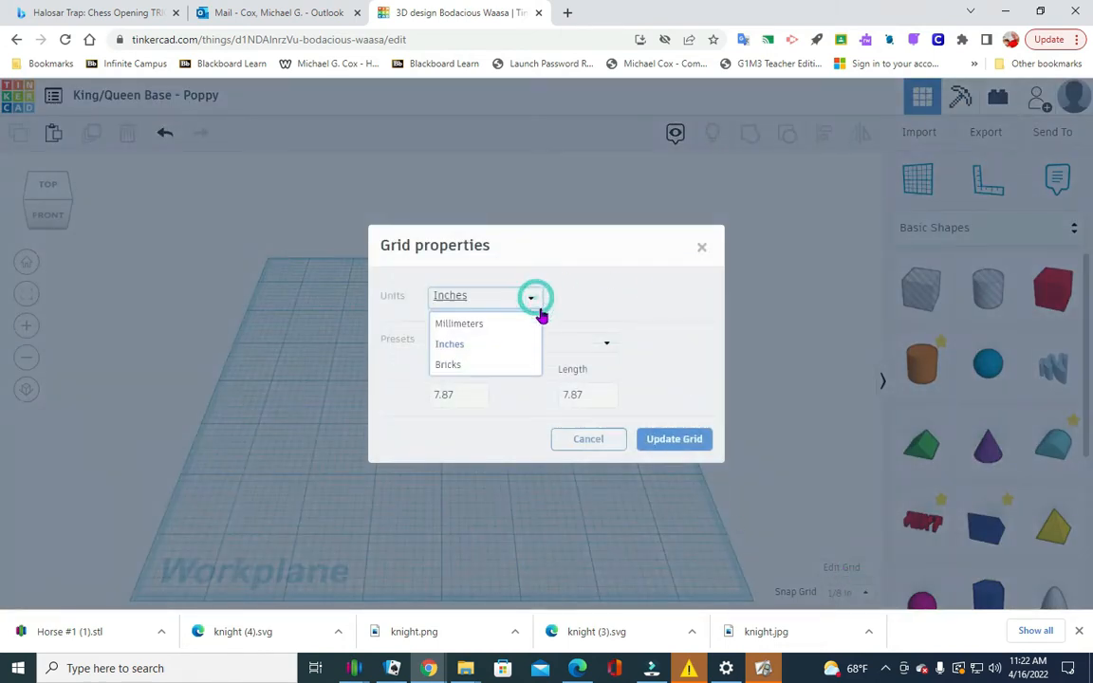
{"action": "left_click", "coordinate": [472, 325]}
{"action": "left_click", "coordinate": [531, 297]}
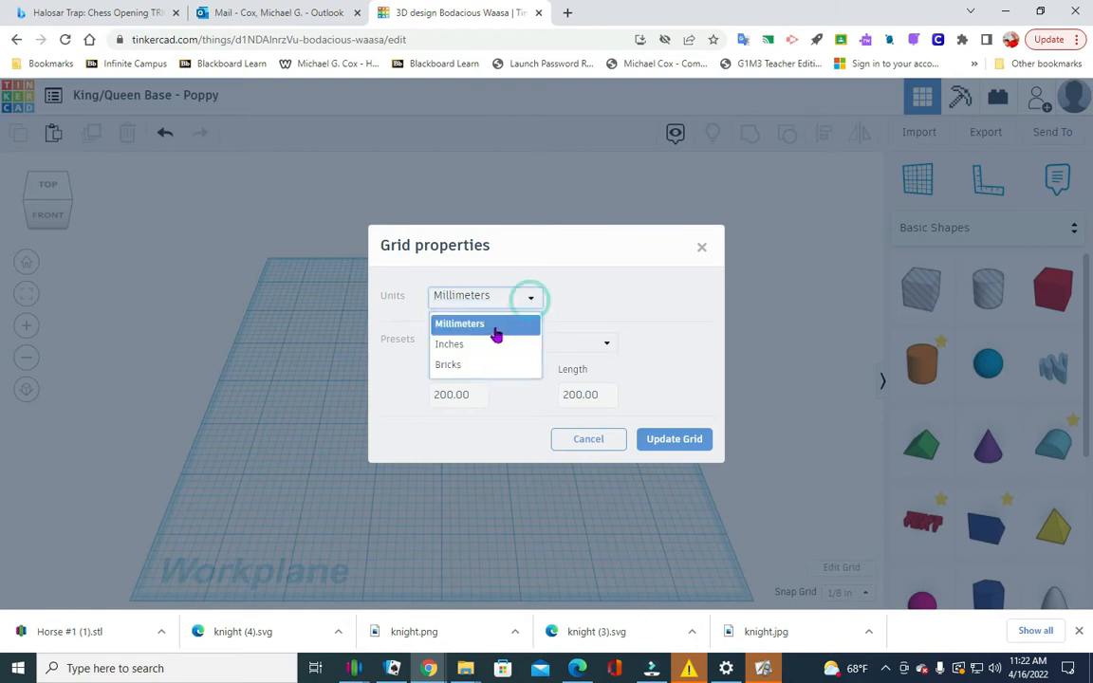
{"action": "left_click", "coordinate": [461, 347]}
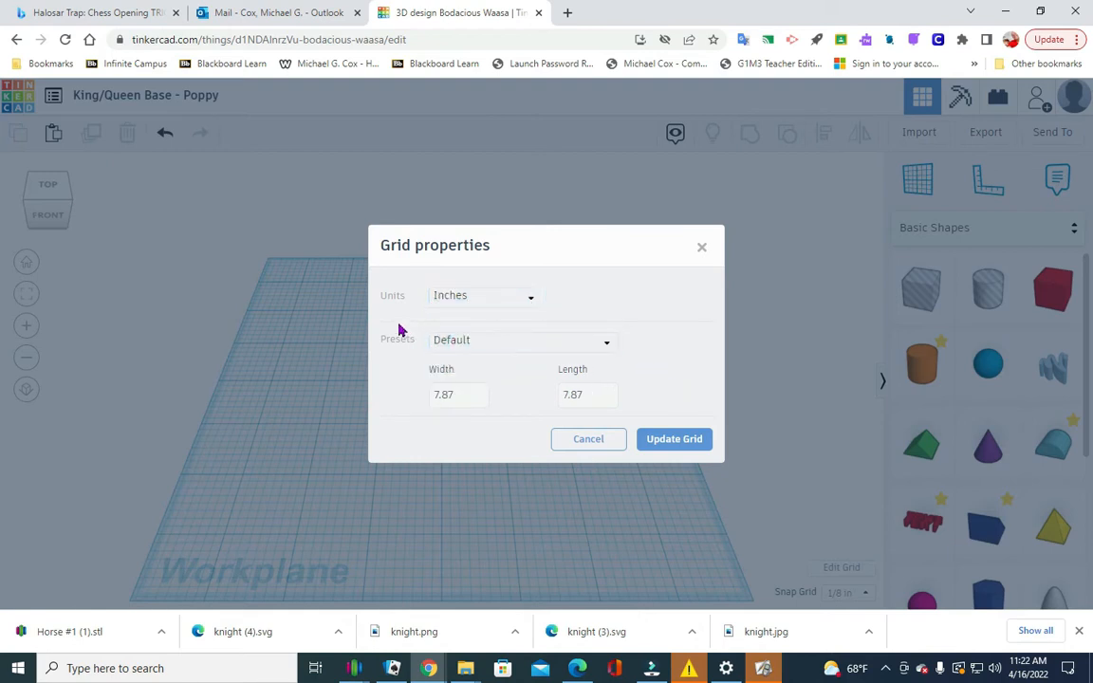
{"action": "left_click", "coordinate": [670, 446]}
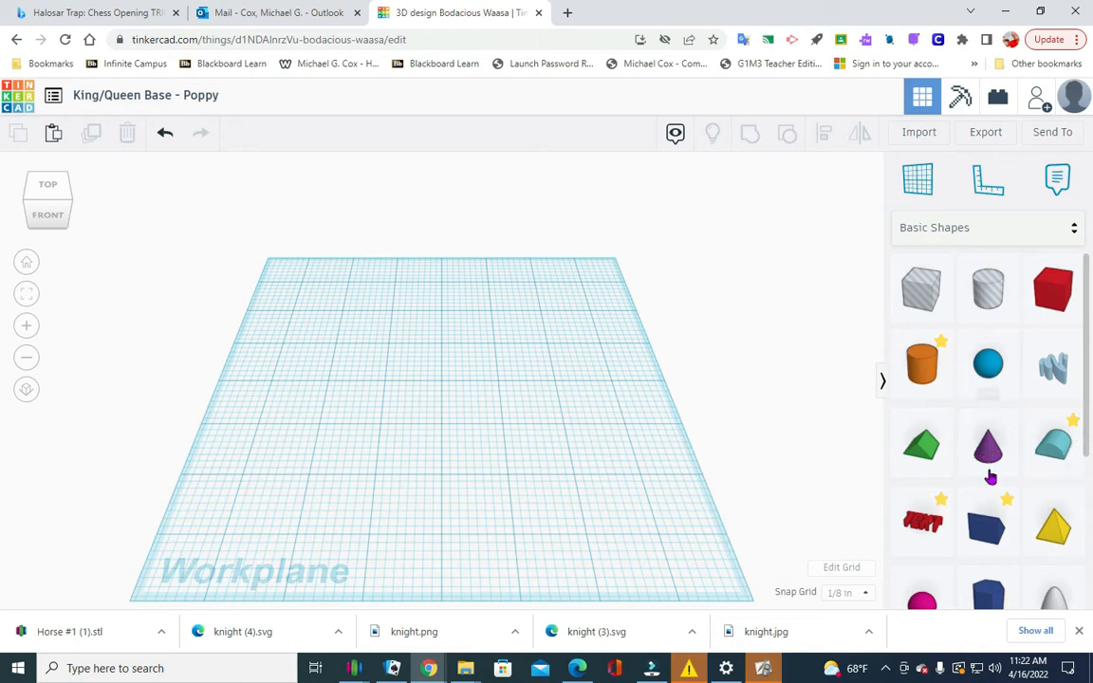
Step: Place a cone near the back-left area of the workplane and color it light green
{"action": "left_click_drag", "start_coordinate": [988, 441], "coordinate": [329, 340]}
{"action": "left_click", "coordinate": [741, 229]}
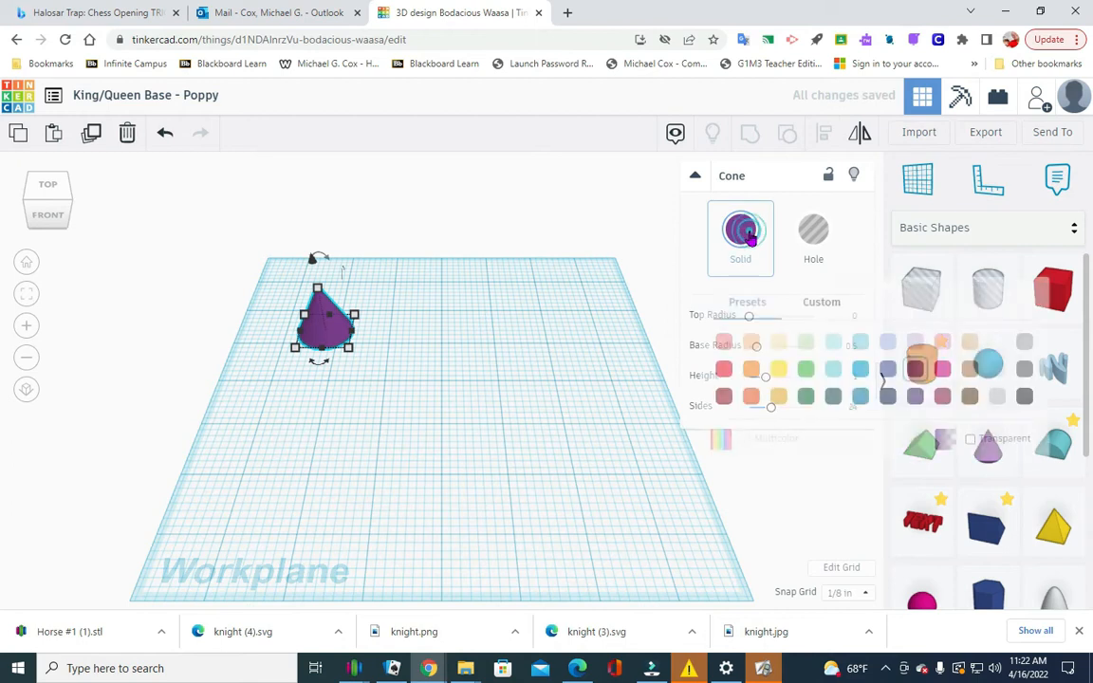
{"action": "left_click", "coordinate": [805, 343]}
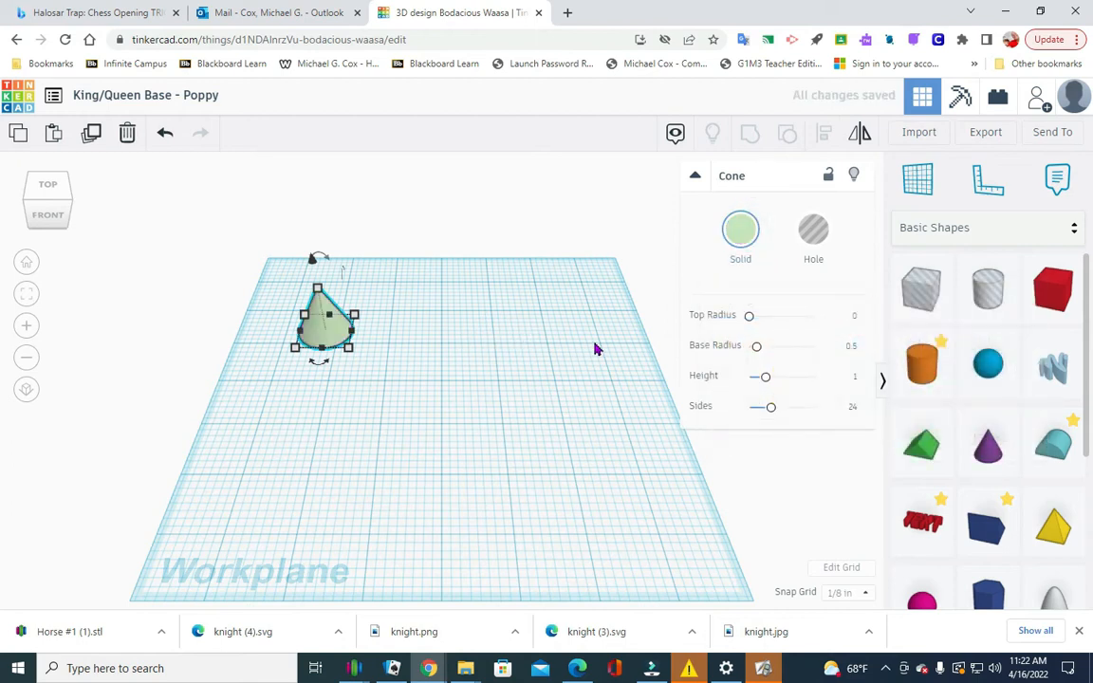
Step: Set the cone's base width to 1.375 inches
{"action": "left_click", "coordinate": [348, 348]}
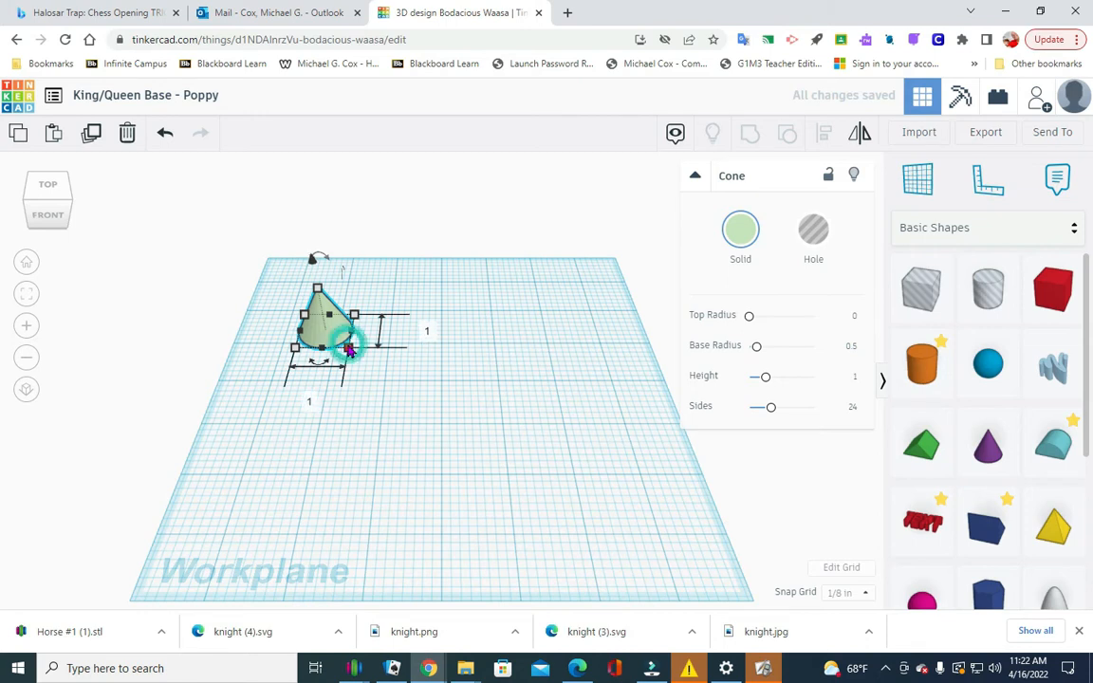
{"action": "left_click", "coordinate": [315, 412]}
{"action": "left_click", "coordinate": [353, 352]}
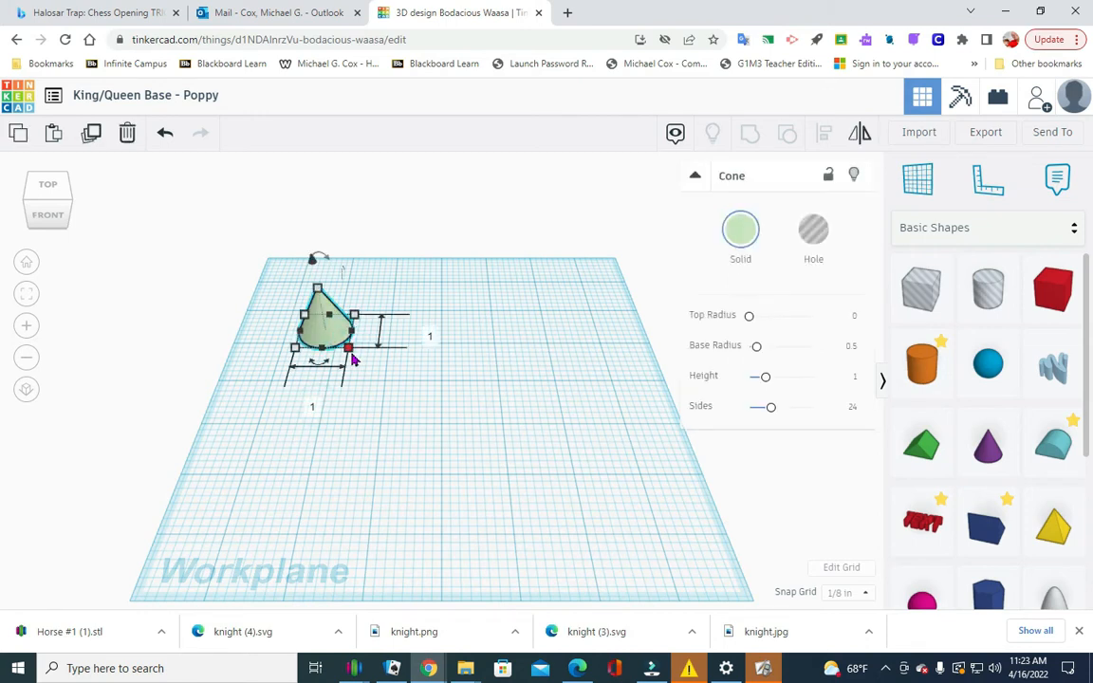
{"action": "left_click", "coordinate": [310, 400]}
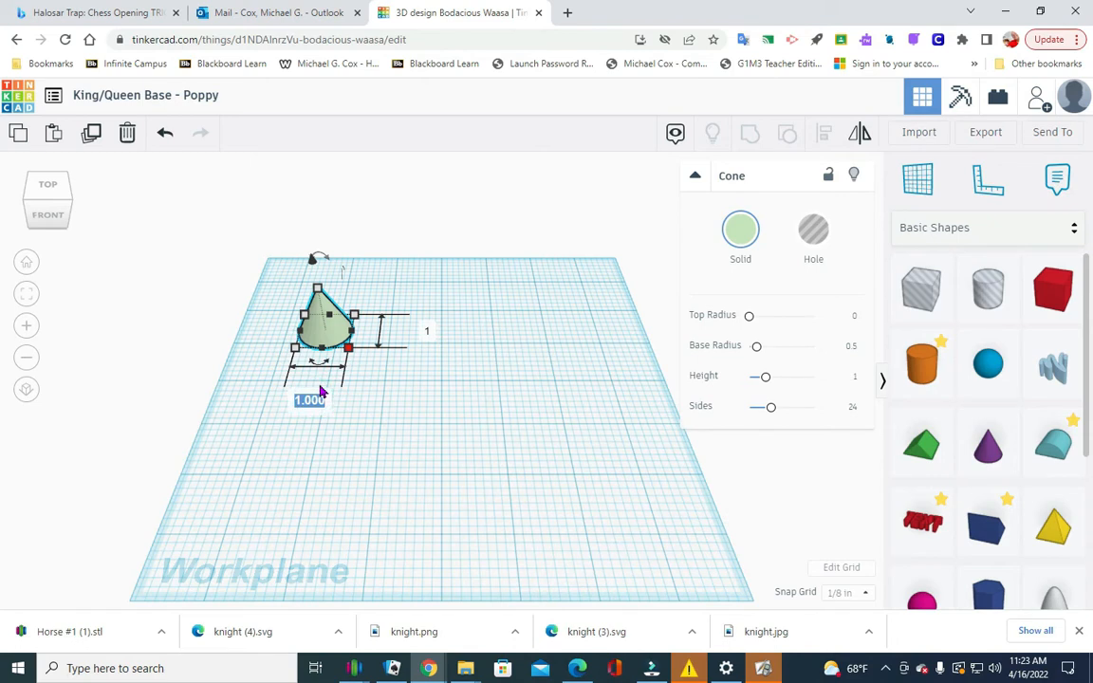
{"action": "type", "text": "1"}
{"action": "type", "text": ".375"}
{"action": "key", "text": "Return"}
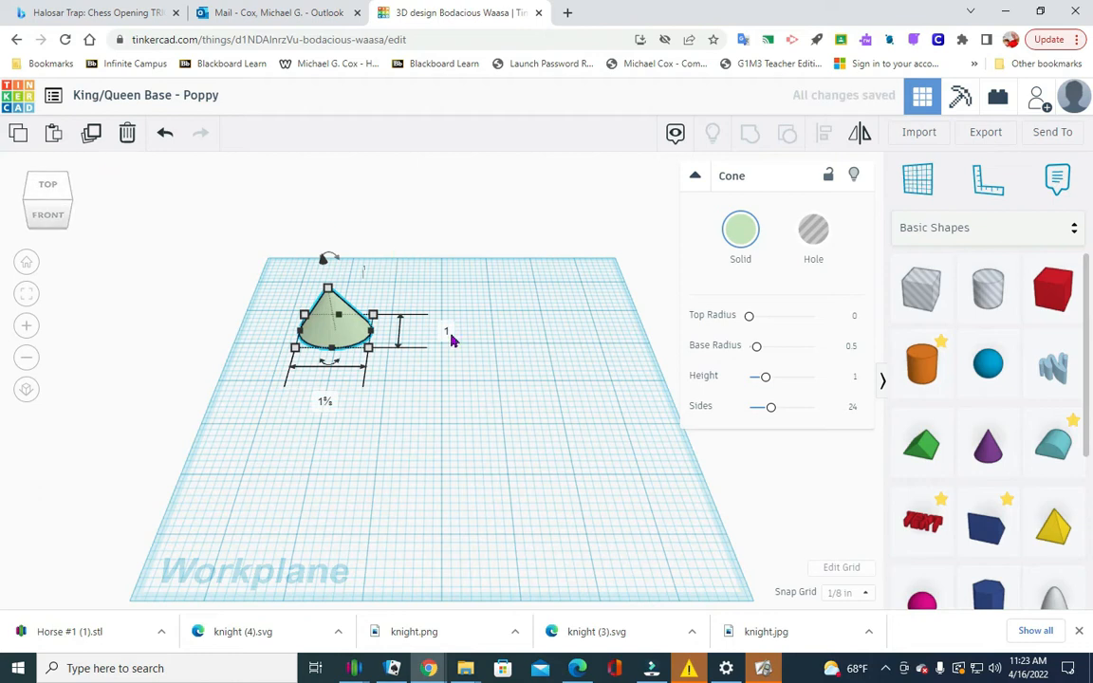
Step: Set the cone's base length to 1.375 inches and deselect the cone
{"action": "left_click", "coordinate": [450, 333]}
{"action": "type", "text": "1"}
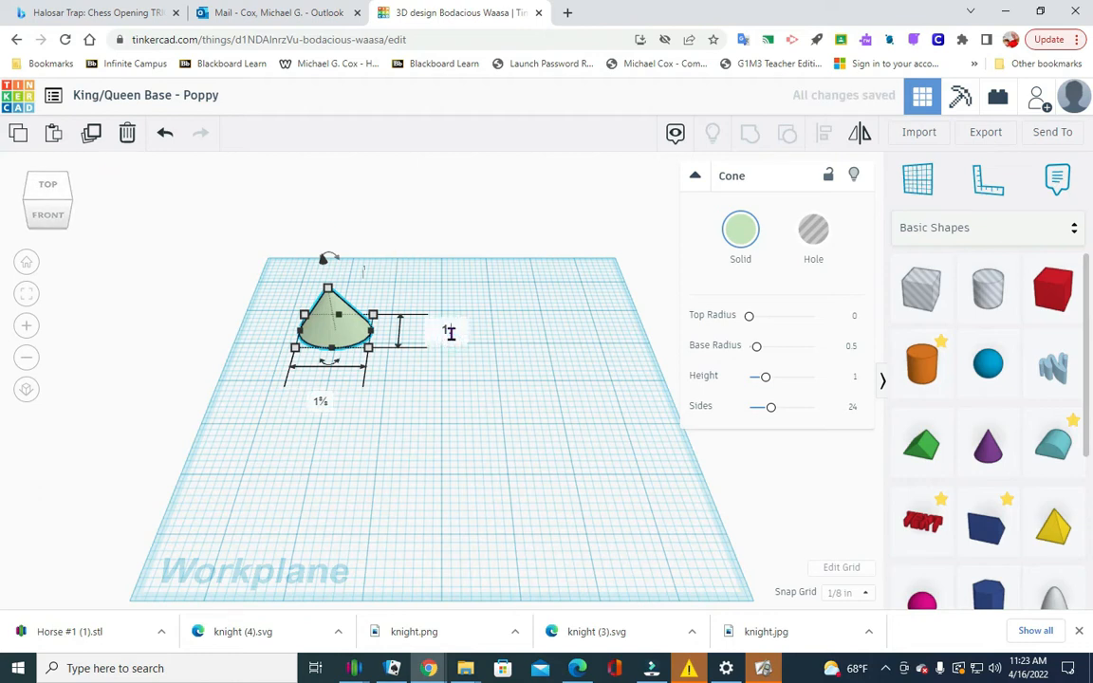
{"action": "type", "text": ".375"}
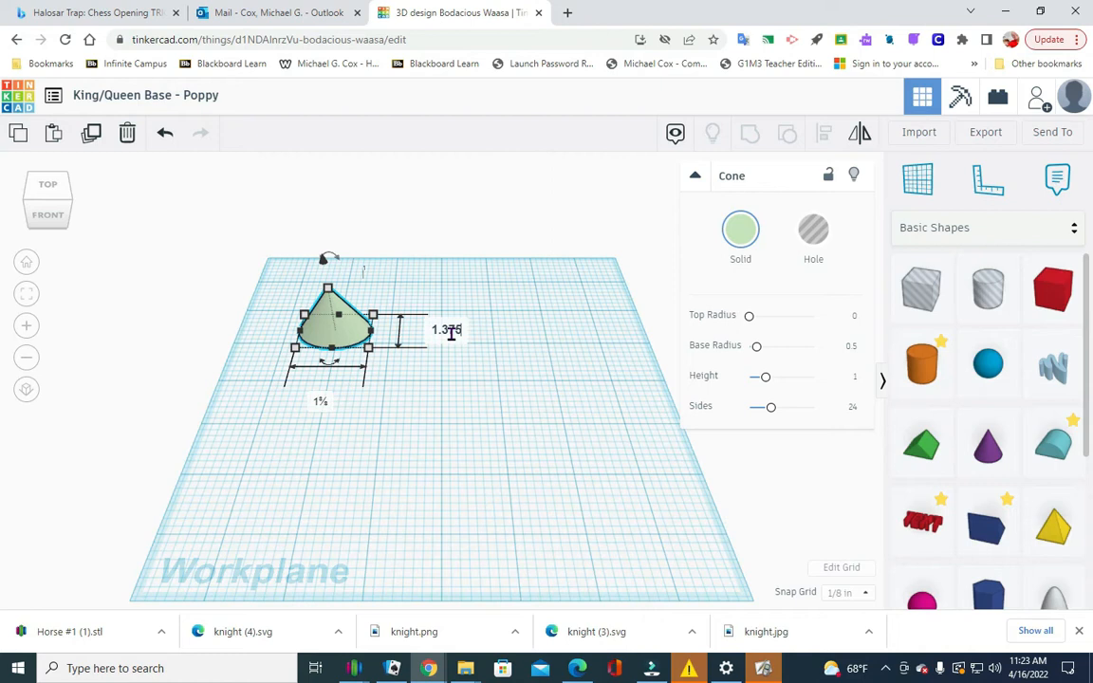
{"action": "key", "text": "Return"}
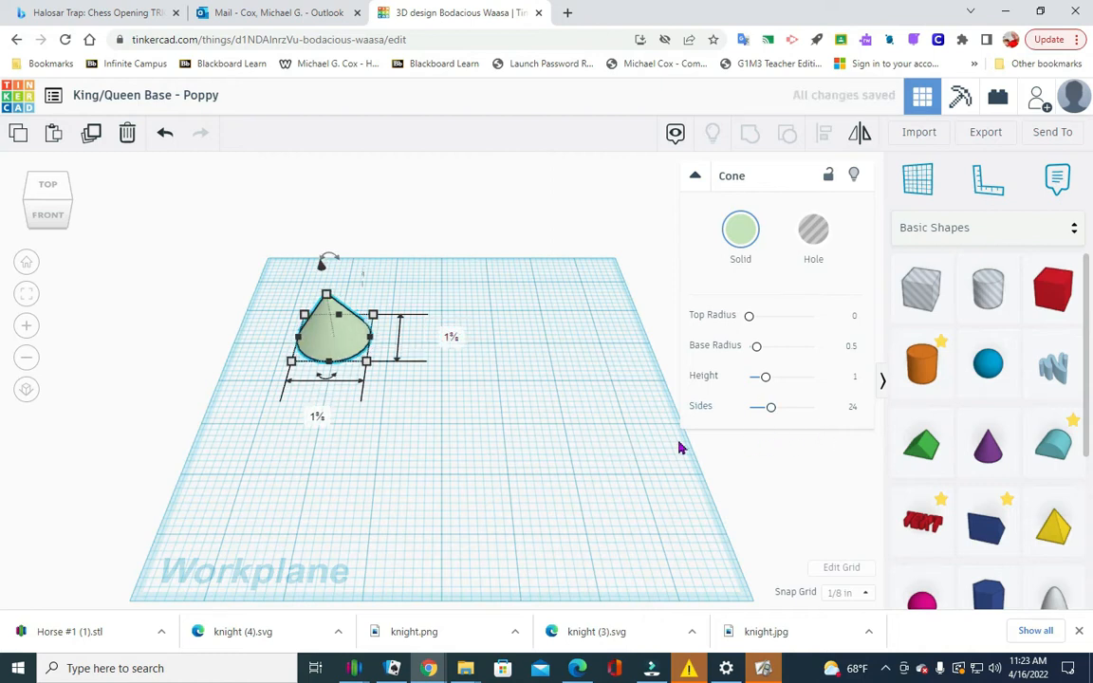
{"action": "left_click", "coordinate": [529, 431]}
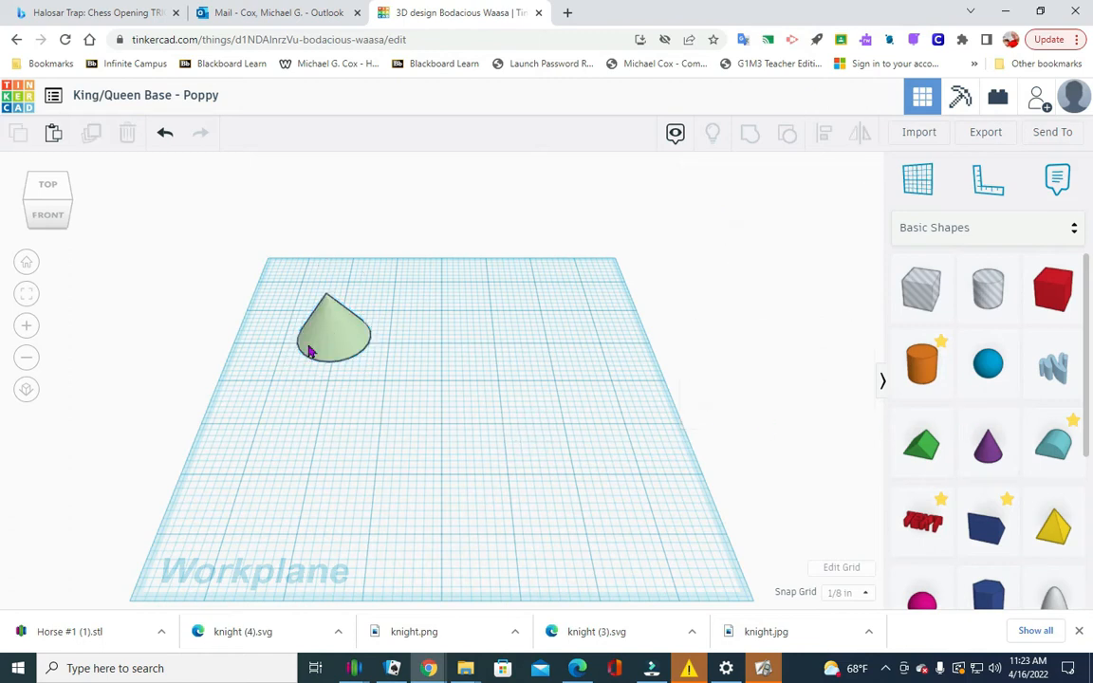
Step: Place a hole box beside the cone and scale it up proportionally to a base of 1 5/8 by 1 5/8 inches
{"action": "left_click_drag", "start_coordinate": [935, 292], "coordinate": [445, 334]}
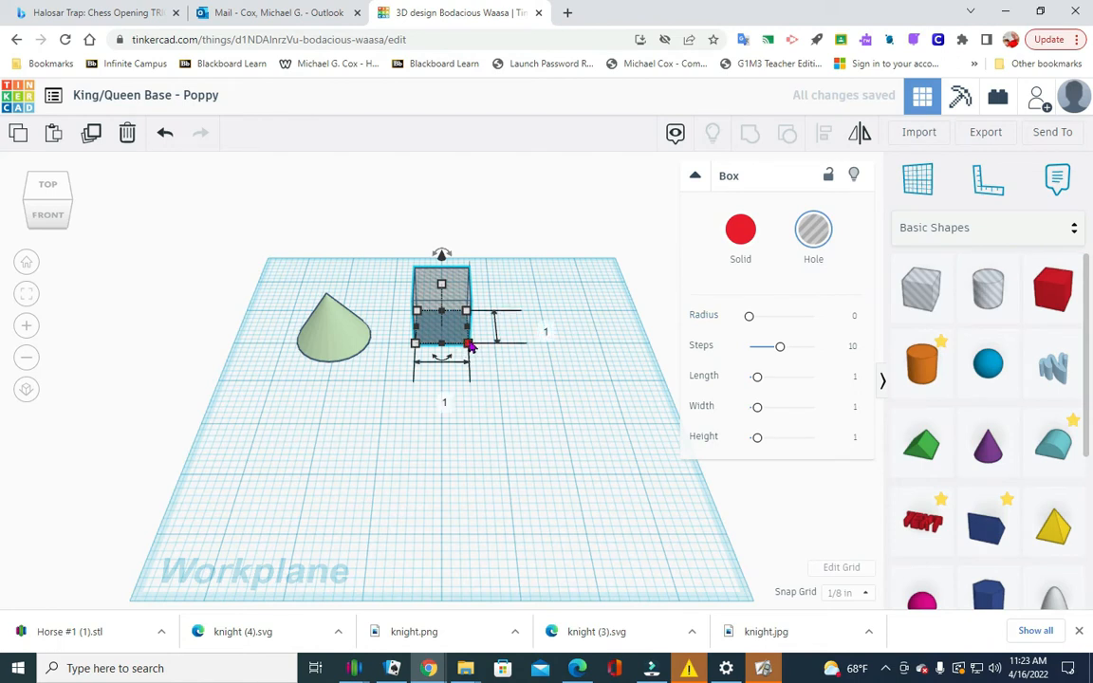
{"action": "left_click_drag", "start_coordinate": [468, 347], "coordinate": [503, 366]}
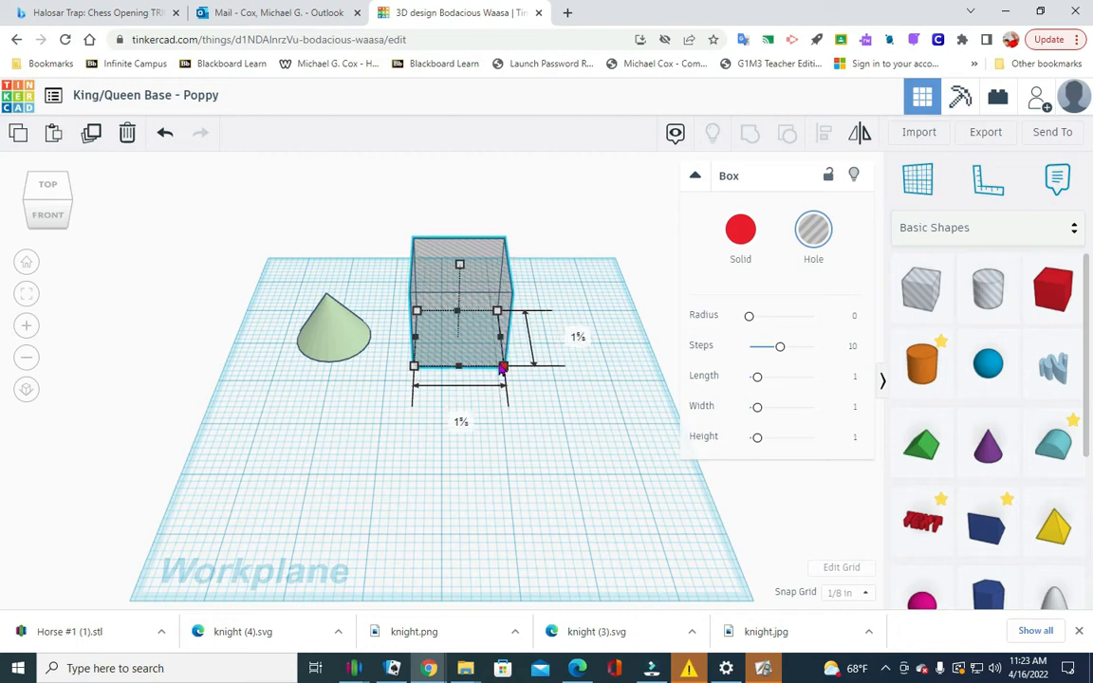
{"action": "left_click", "coordinate": [614, 446]}
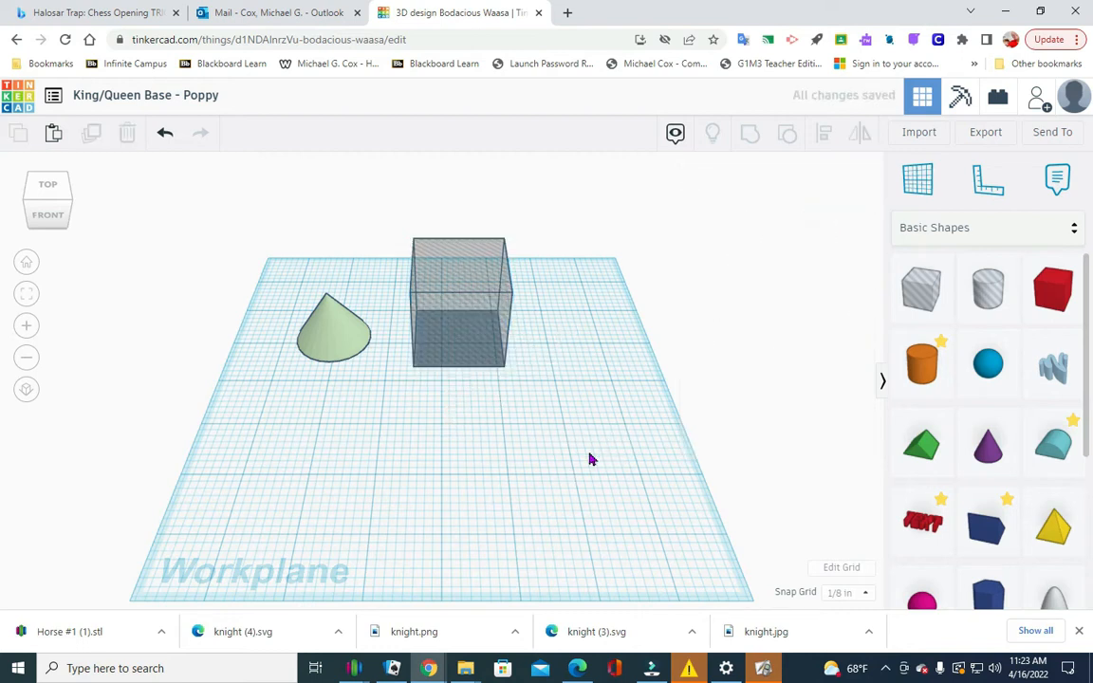
Step: Raise the hole box 0.125 inch above the workplane and deselect it
{"action": "left_click", "coordinate": [464, 276]}
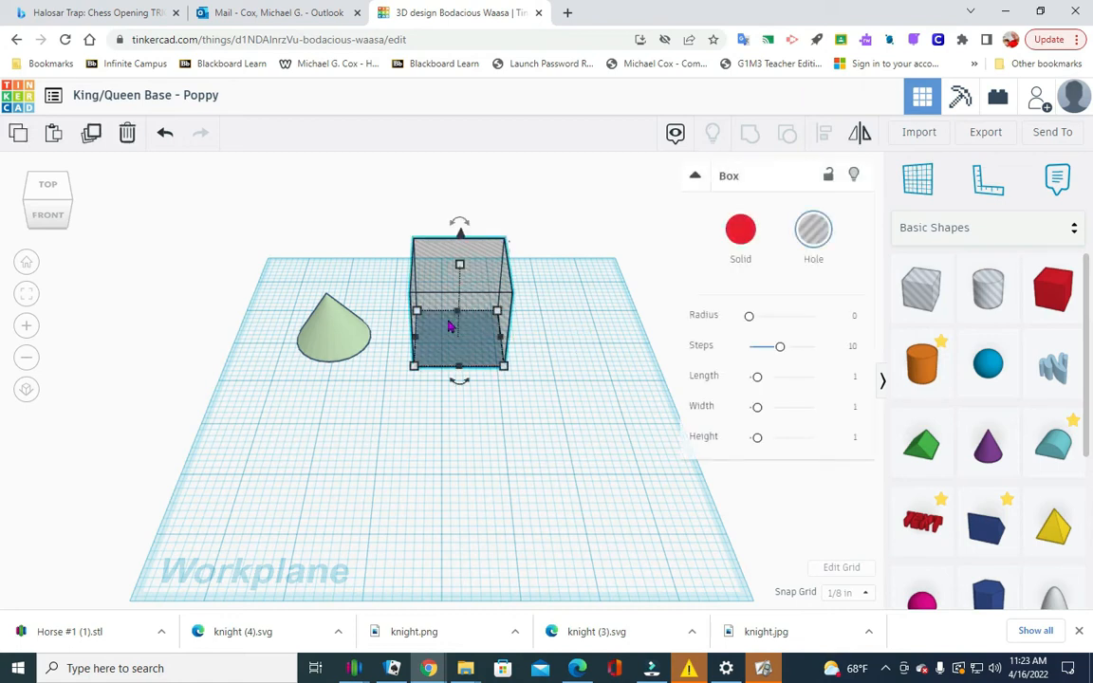
{"action": "mouse_move", "coordinate": [459, 271]}
{"action": "left_click_drag", "start_coordinate": [460, 238], "coordinate": [460, 231]}
{"action": "left_click", "coordinate": [579, 364]}
{"action": "key", "text": "BackSpace"}
{"action": "type", "text": ".125"}
{"action": "key", "text": "Return"}
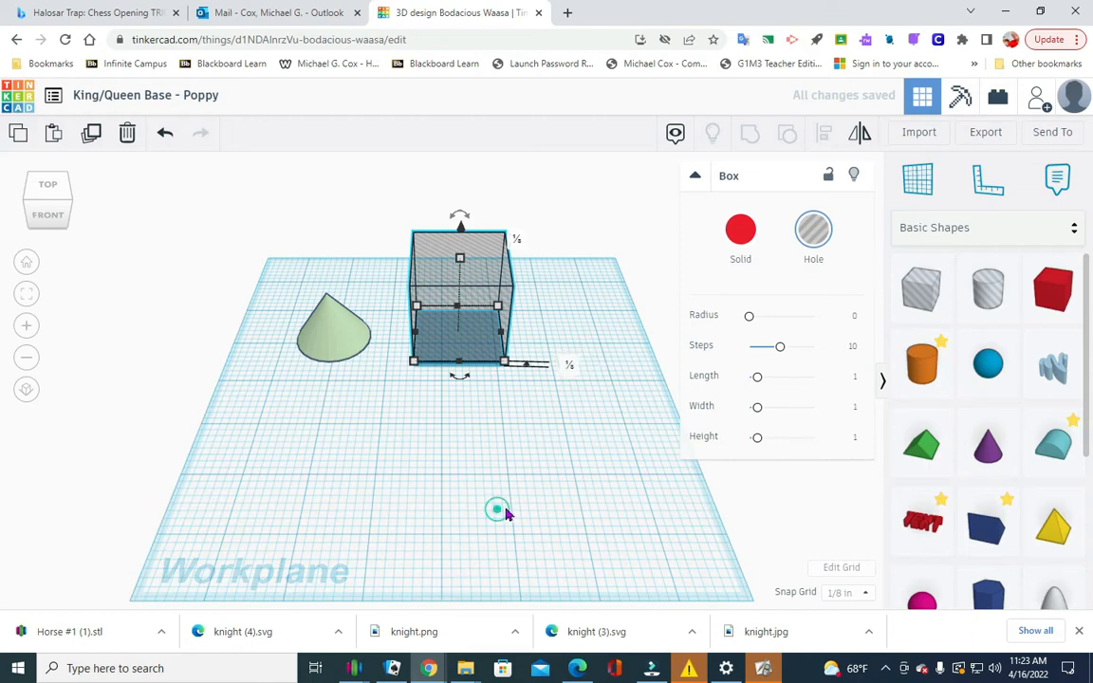
{"action": "left_click", "coordinate": [572, 428]}
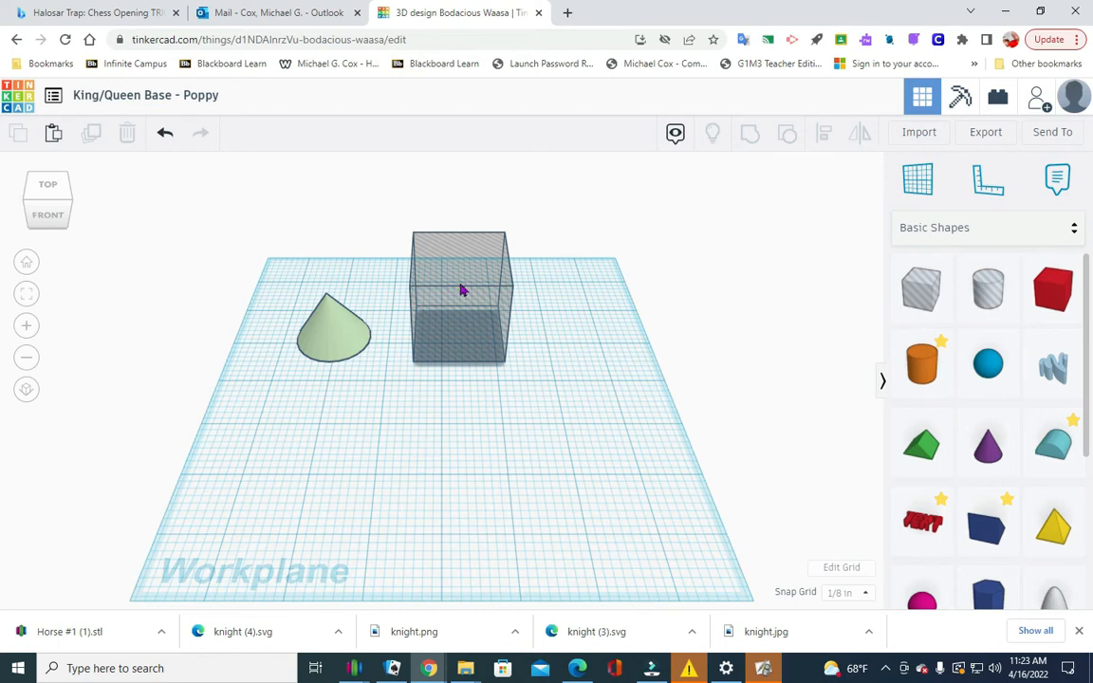
Step: Move the hole box over the green cone so that it encloses the cone
{"action": "left_click_drag", "start_coordinate": [429, 329], "coordinate": [330, 332]}
{"action": "left_click", "coordinate": [298, 424]}
{"action": "left_click_drag", "start_coordinate": [297, 418], "coordinate": [391, 167]}
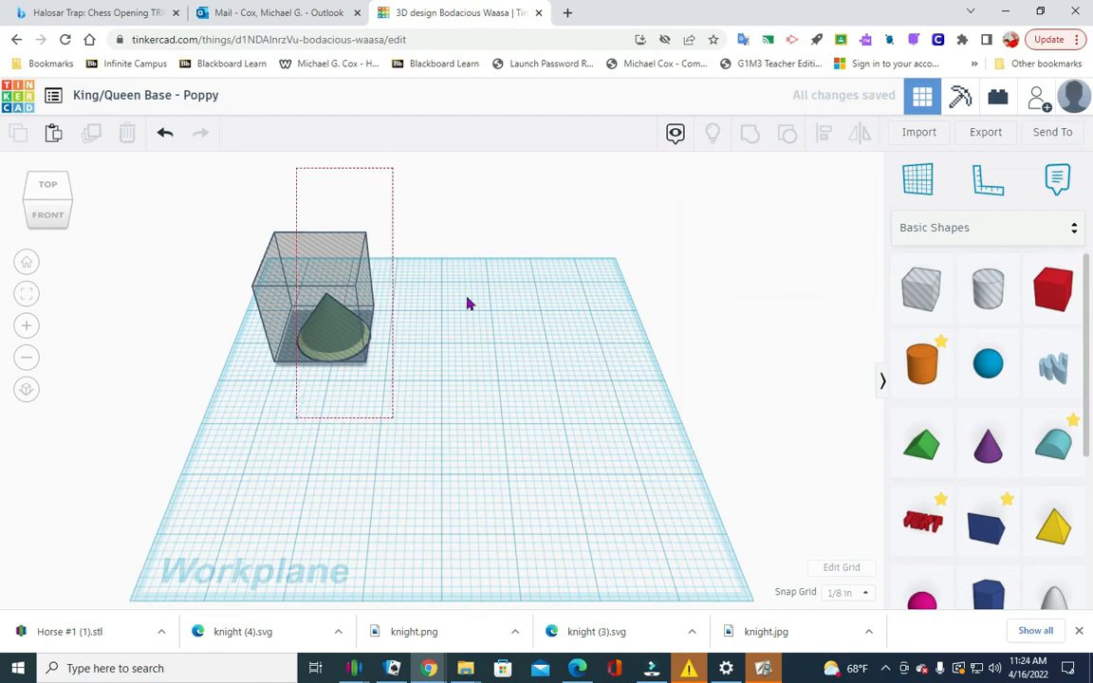
Step: Centre-align the hole box and green cone in both horizontal directions and group them to cut off the cone's upper part
{"action": "left_click", "coordinate": [490, 389]}
{"action": "left_click_drag", "start_coordinate": [207, 426], "coordinate": [491, 162]}
{"action": "left_click", "coordinate": [325, 423]}
{"action": "left_click_drag", "start_coordinate": [286, 432], "coordinate": [338, 152]}
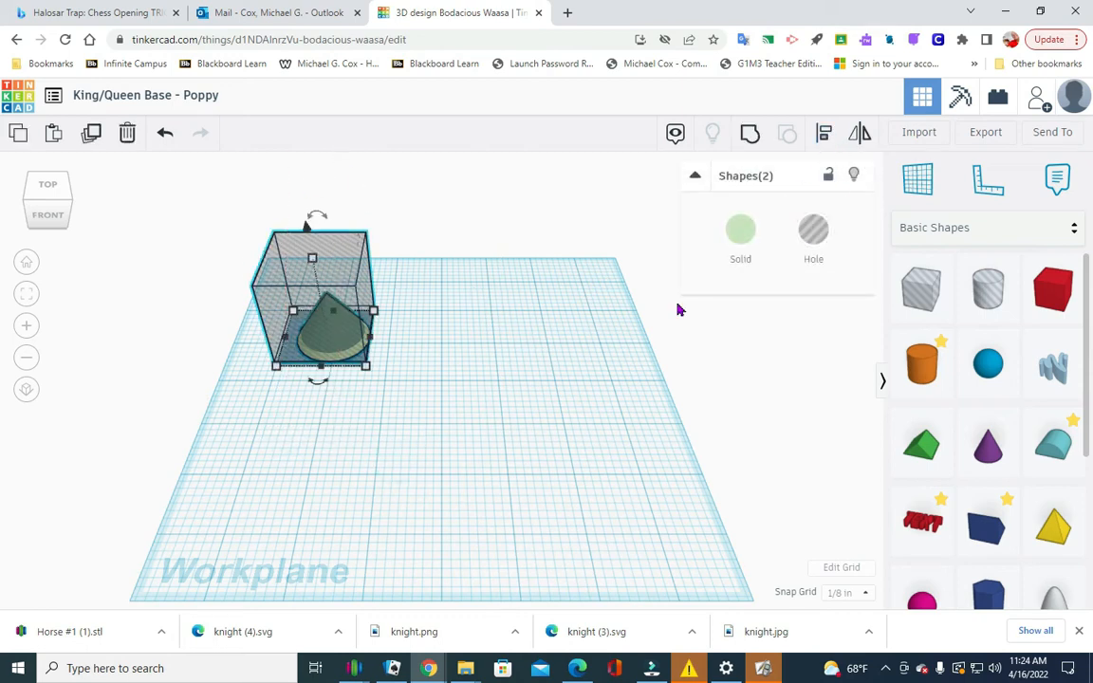
{"action": "left_click", "coordinate": [828, 135]}
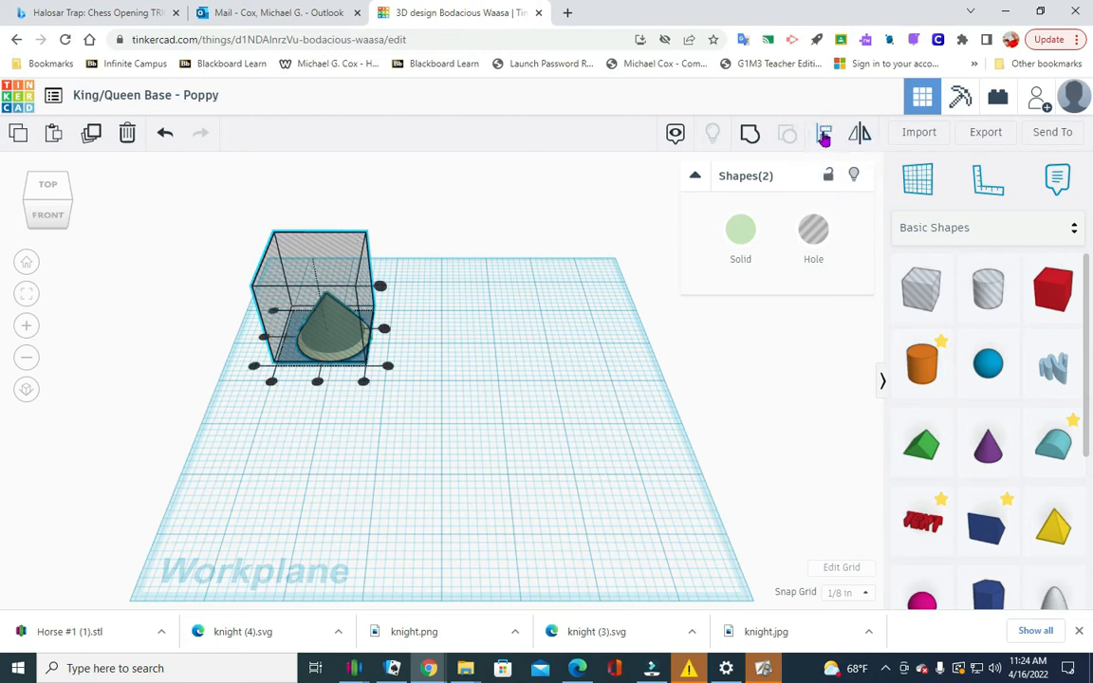
{"action": "left_click", "coordinate": [317, 381]}
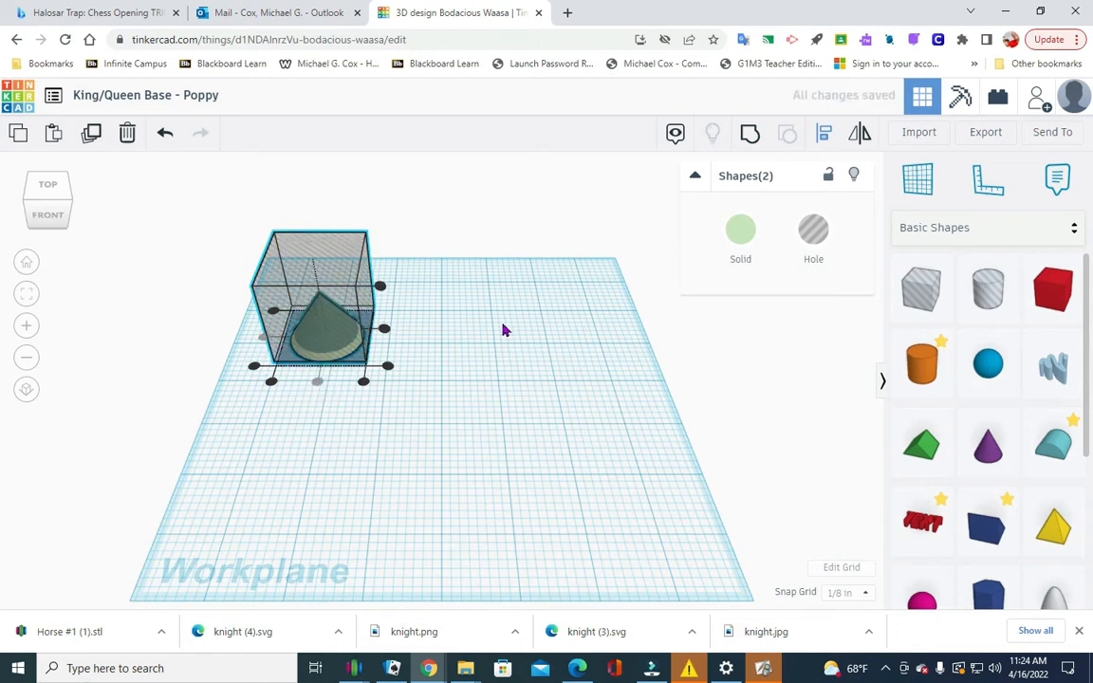
{"action": "left_click", "coordinate": [750, 134]}
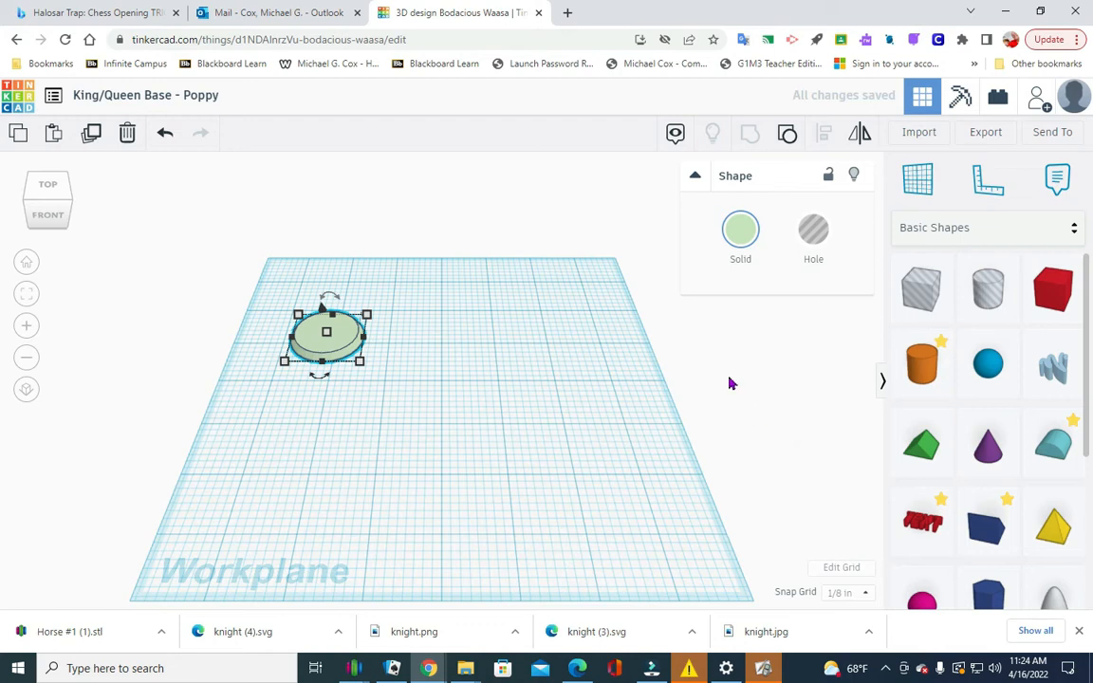
{"action": "left_click", "coordinate": [717, 423]}
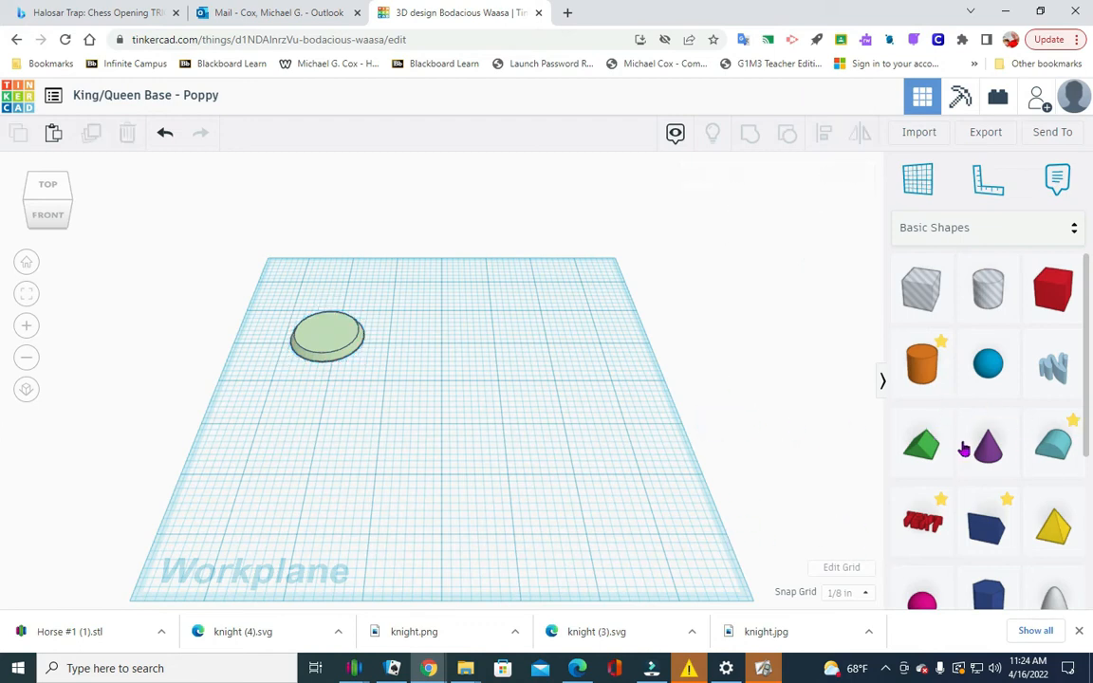
Step: Place a new cone behind and to the right of the green base disc and colour it light turquoise
{"action": "left_click_drag", "start_coordinate": [988, 443], "coordinate": [418, 306]}
{"action": "left_click", "coordinate": [740, 230]}
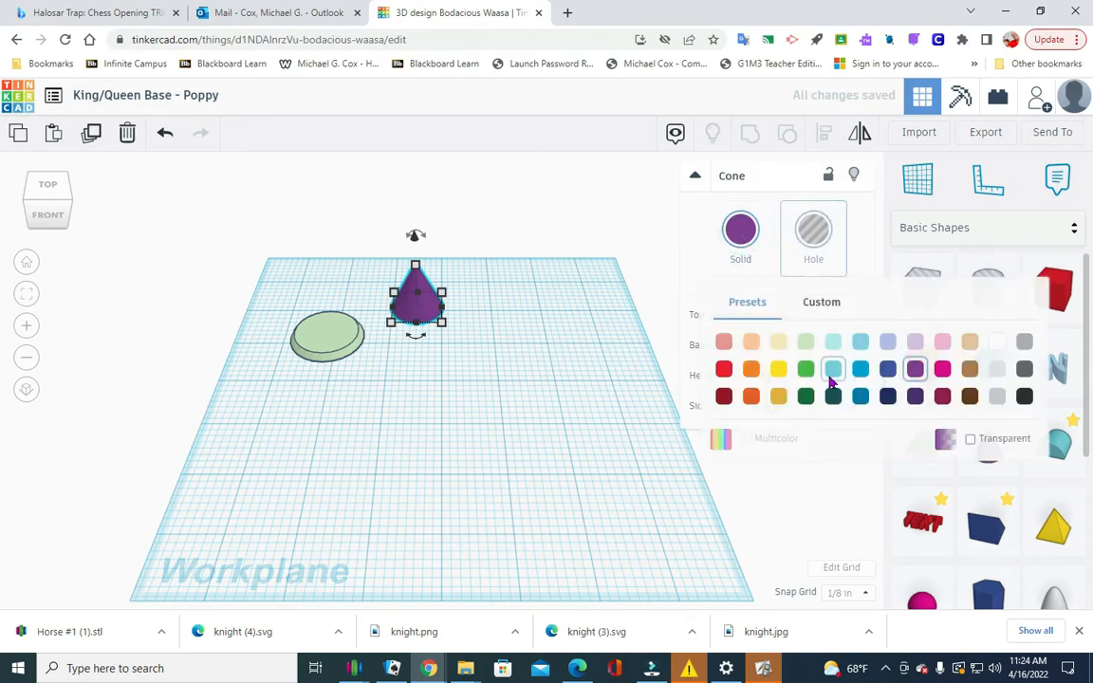
{"action": "left_click", "coordinate": [834, 344]}
{"action": "left_click", "coordinate": [442, 407]}
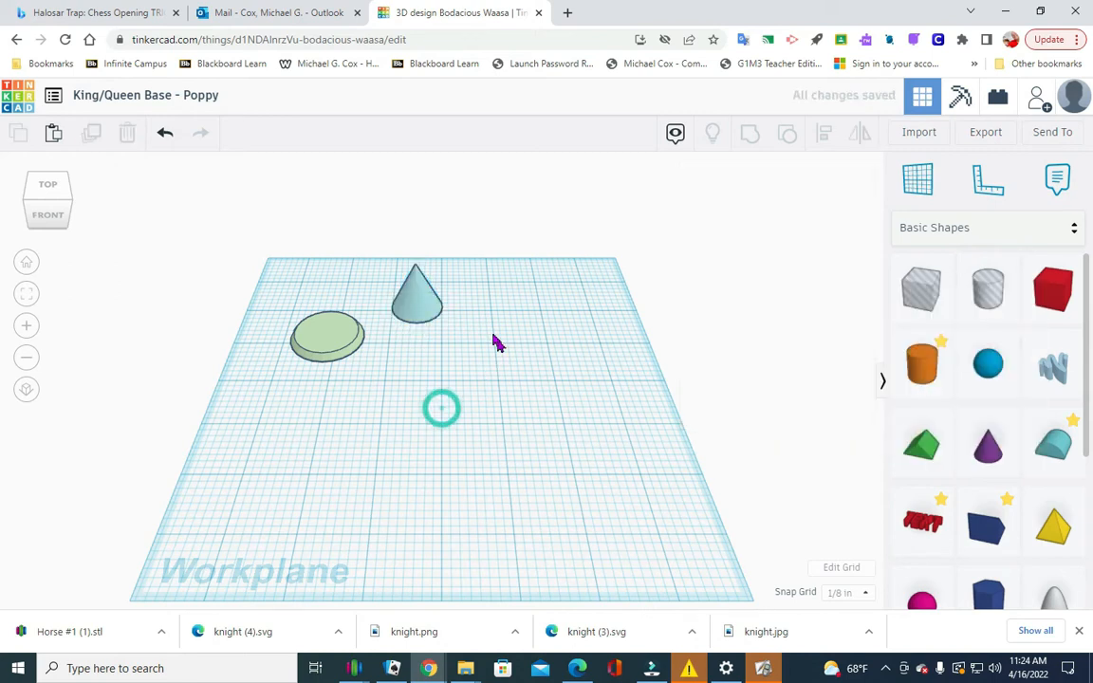
Step: Set the turquoise cone's base to 1.25 by 1.25 inches
{"action": "left_click", "coordinate": [429, 303]}
{"action": "left_click", "coordinate": [415, 374]}
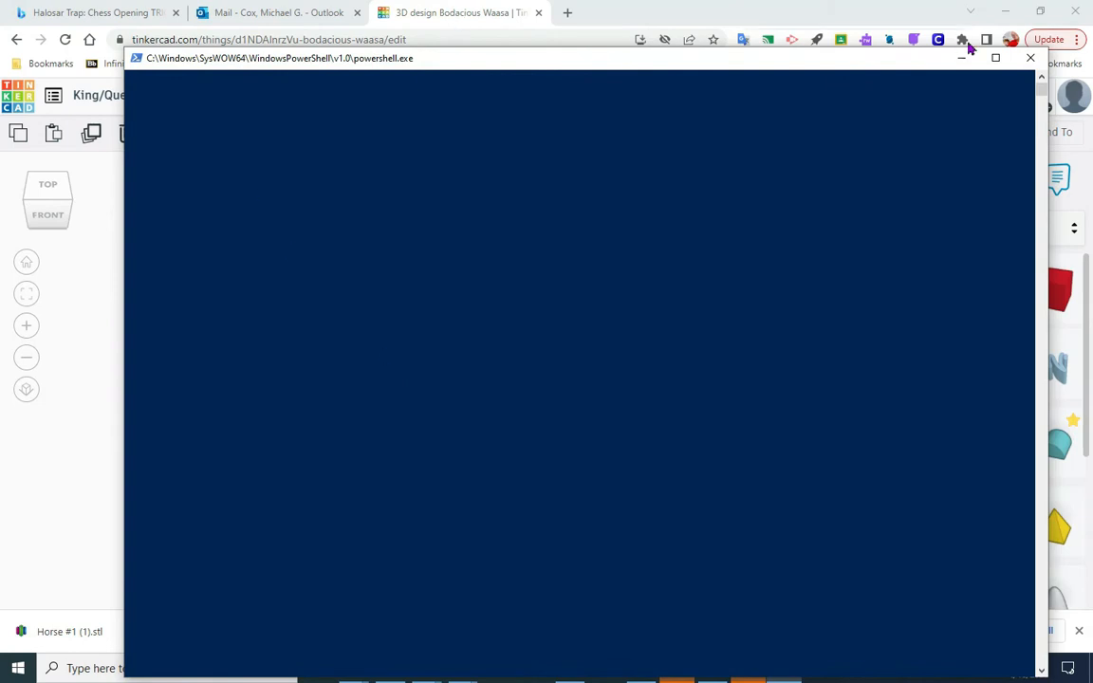
{"action": "left_click", "coordinate": [967, 58]}
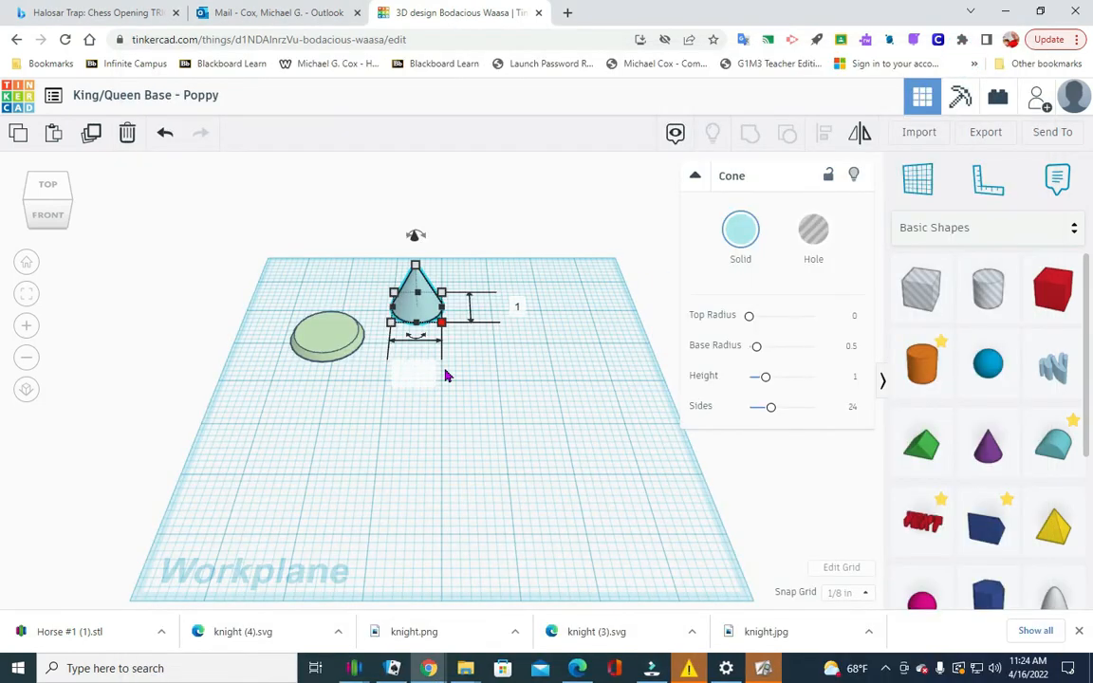
{"action": "type", "text": ".12"}
{"action": "key", "text": "Return"}
{"action": "type", "text": "5"}
{"action": "left_click", "coordinate": [538, 310]}
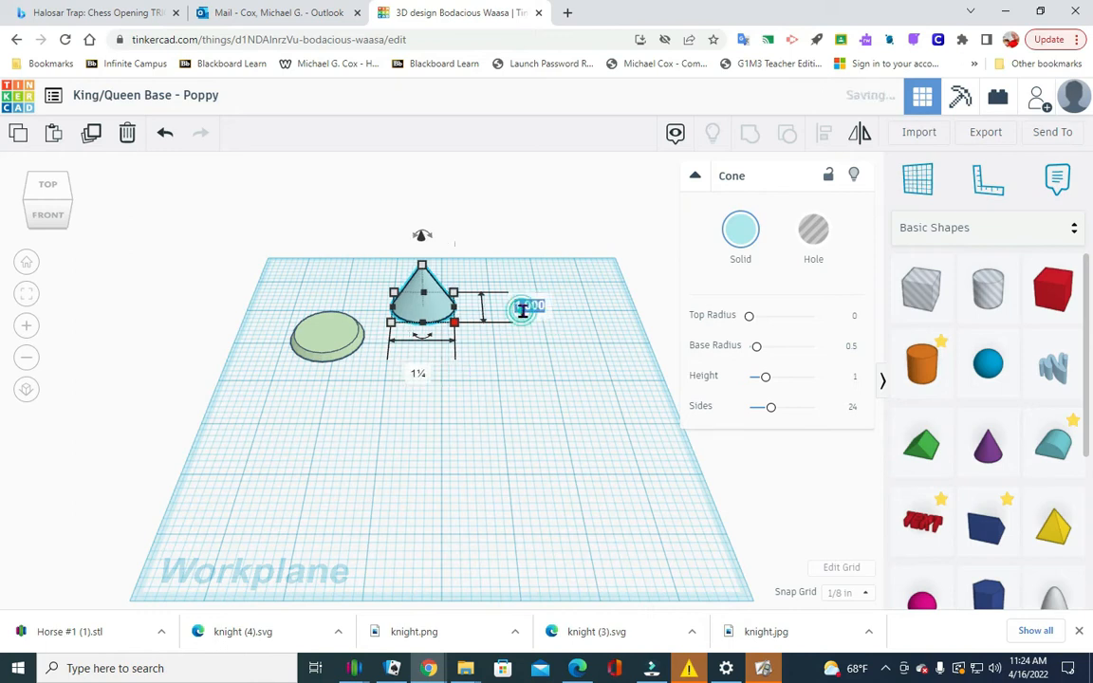
{"action": "type", "text": "1.25"}
{"action": "key", "text": "Return"}
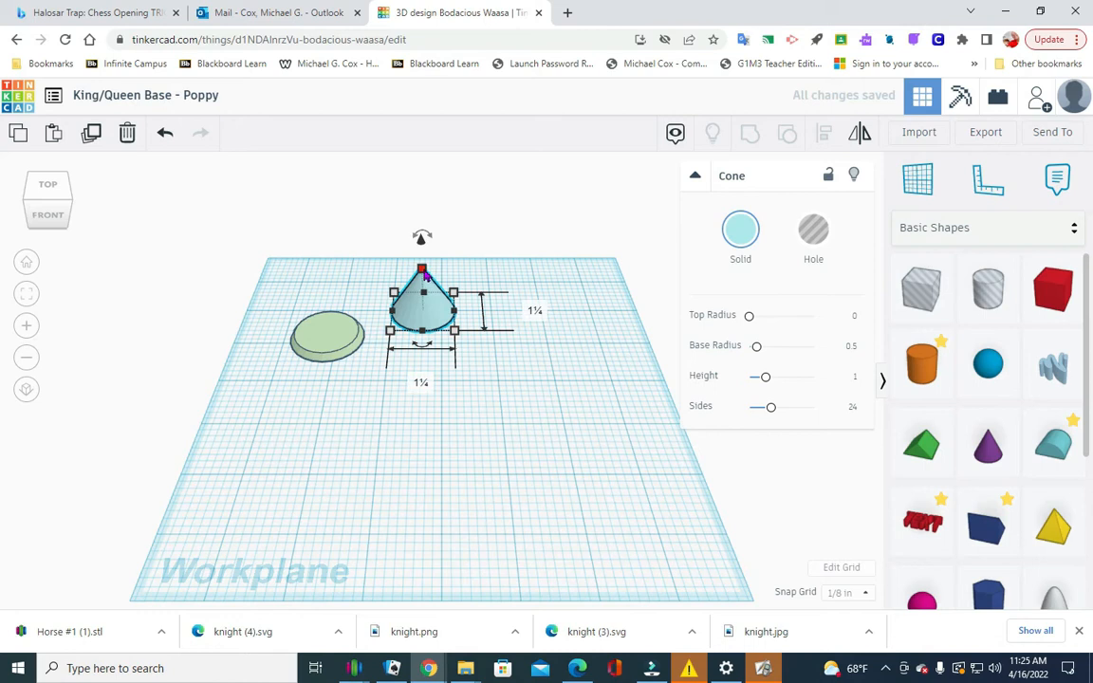
Step: Set the turquoise cone's height to 2.5 inches
{"action": "left_click", "coordinate": [497, 290]}
{"action": "key", "text": "BackSpace"}
{"action": "key", "text": "Return"}
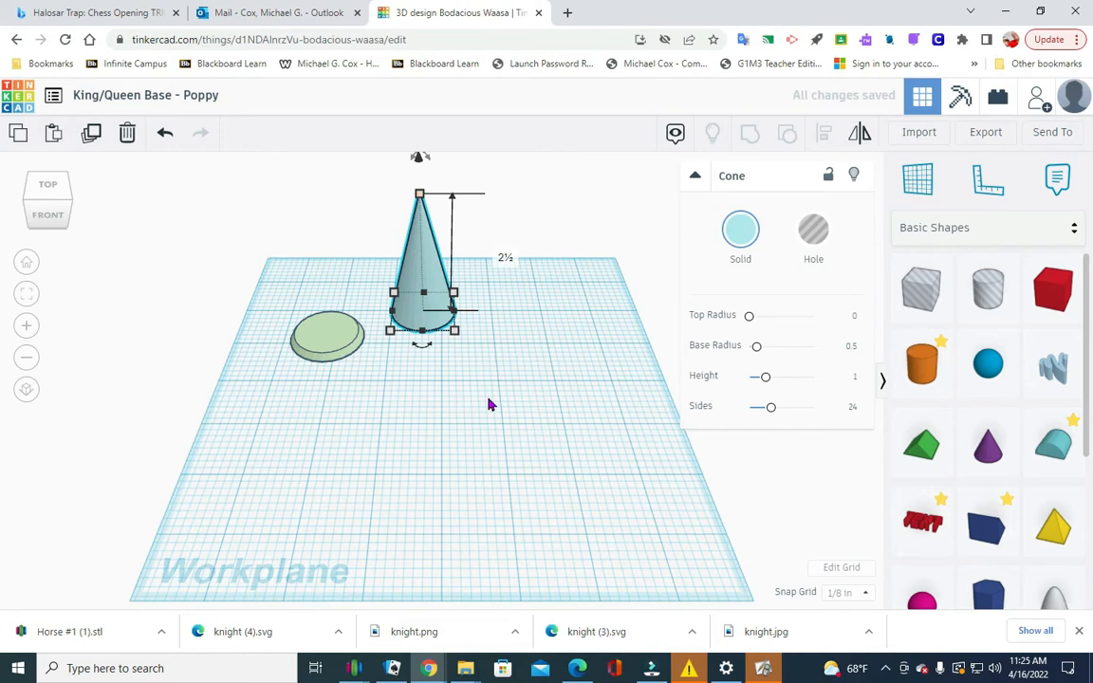
Step: Place a hole box beside the turquoise cone and scale it up proportionally to a base of 1 1/2 by 1 1/2 inches
{"action": "left_click", "coordinate": [925, 290]}
{"action": "left_click", "coordinate": [501, 346]}
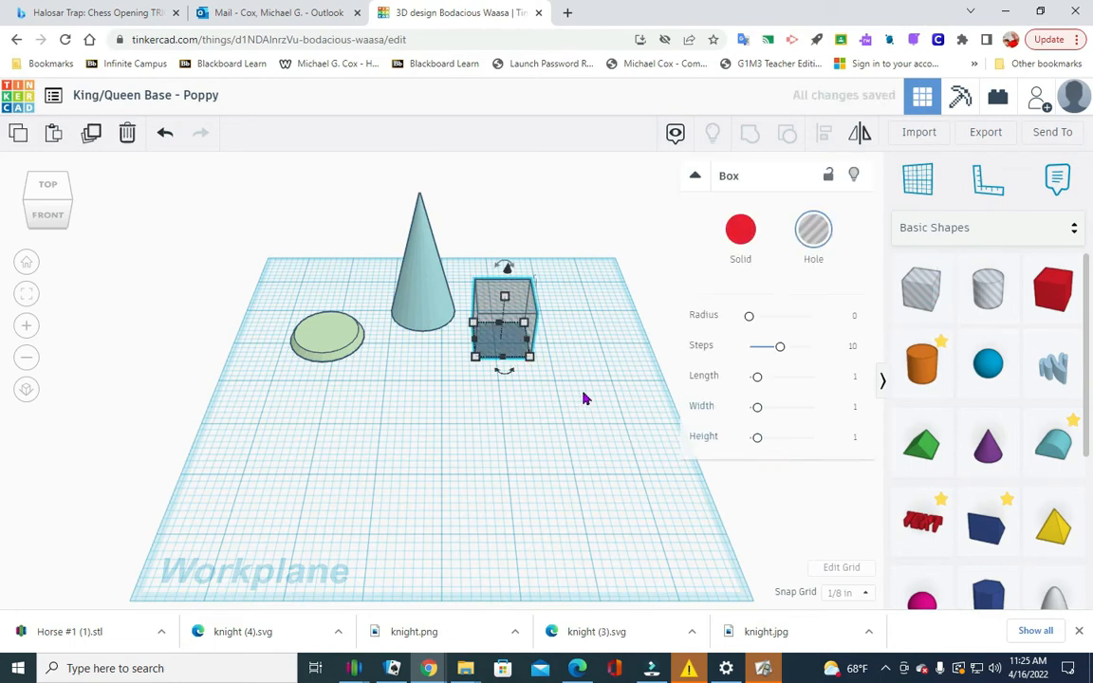
{"action": "left_click", "coordinate": [530, 357]}
{"action": "left_click_drag", "start_coordinate": [540, 371], "coordinate": [559, 379]}
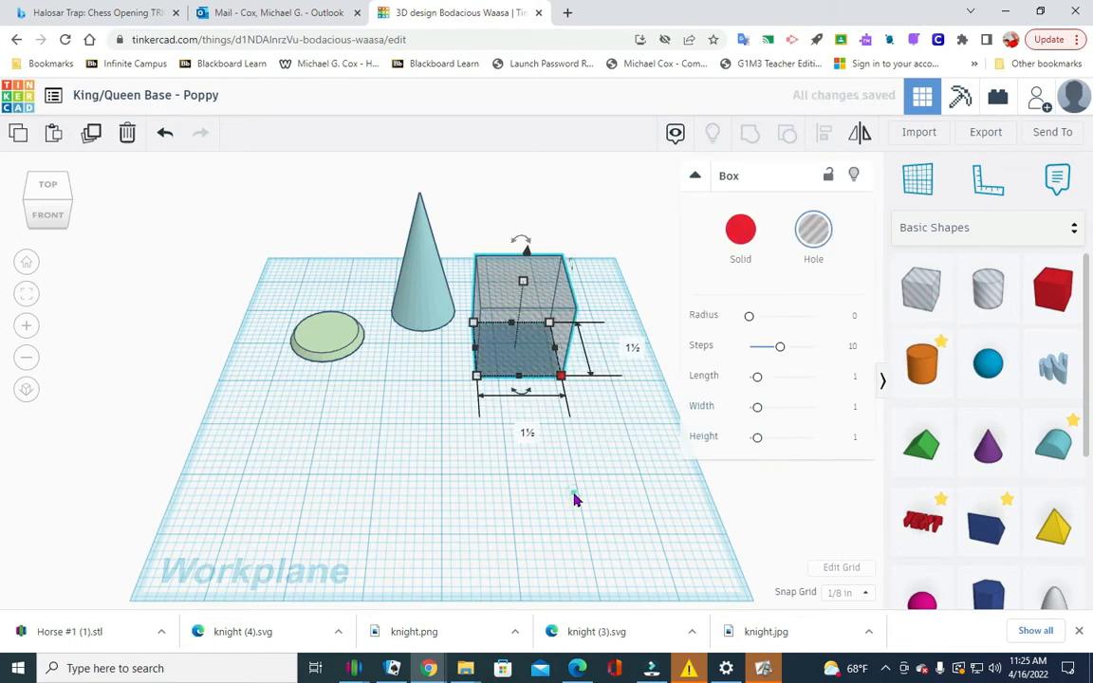
{"action": "left_click", "coordinate": [545, 439]}
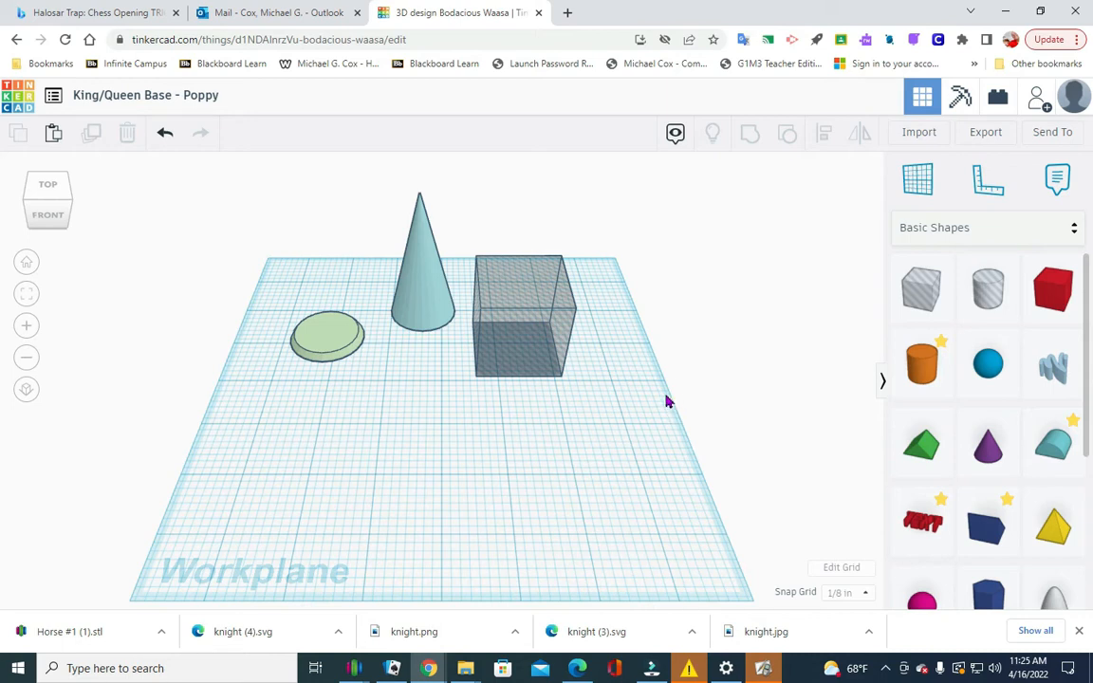
Step: Raise the hole box 0.5 inch above the workplane and deselect it
{"action": "left_click", "coordinate": [573, 336]}
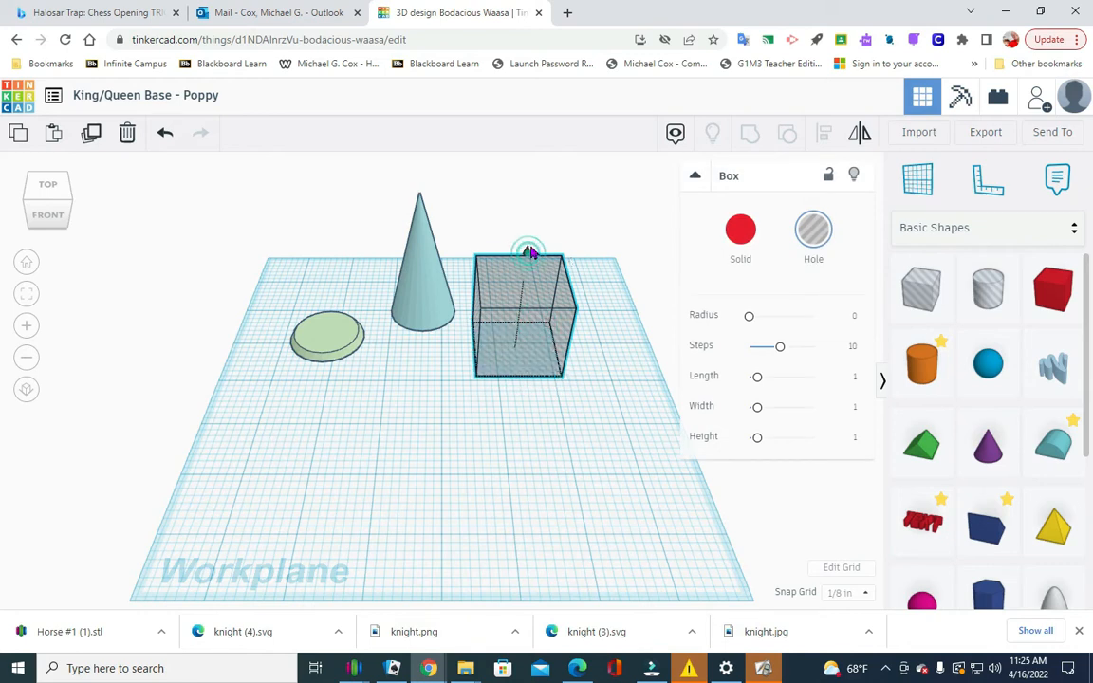
{"action": "left_click", "coordinate": [641, 379]}
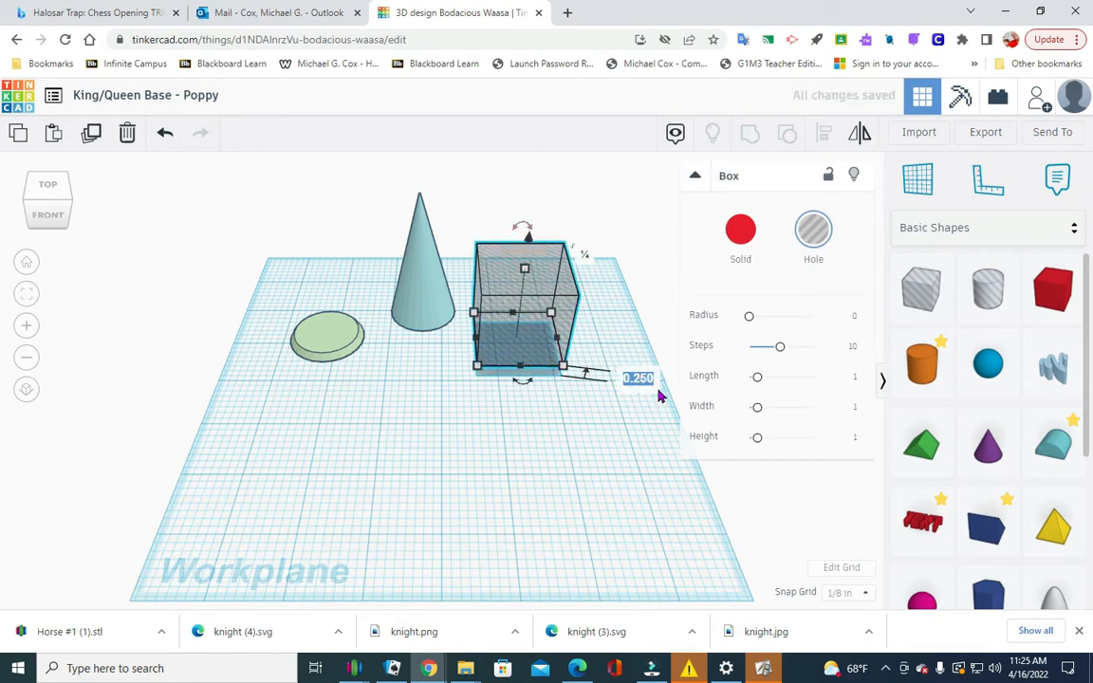
{"action": "type", "text": "0.5"}
{"action": "key", "text": "Return"}
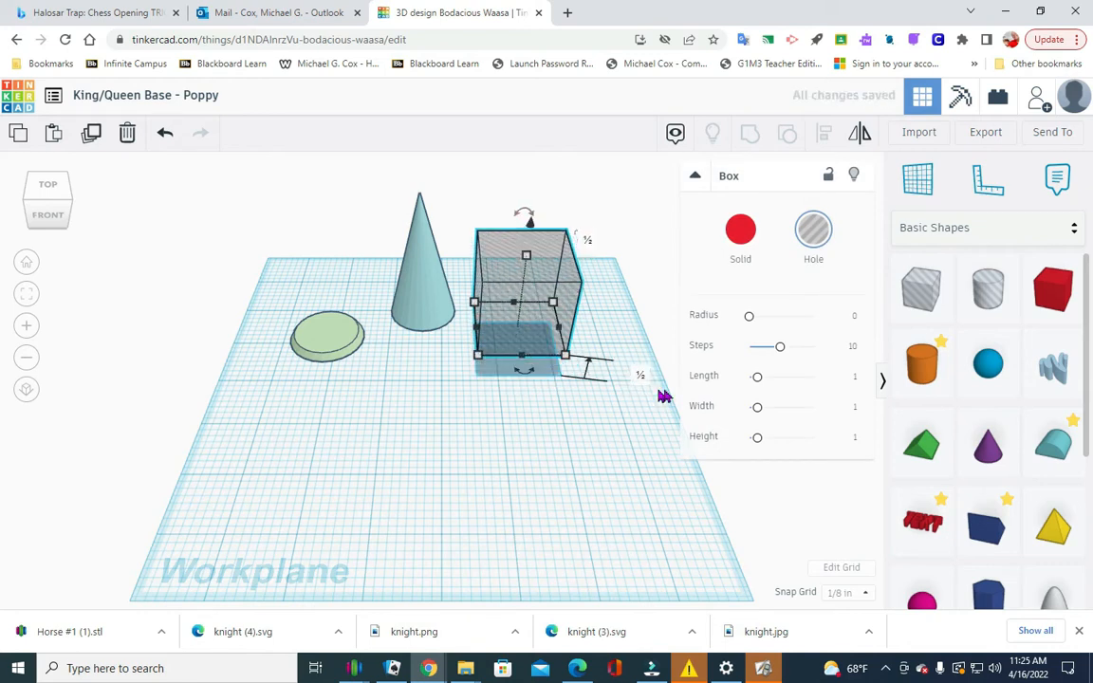
{"action": "left_click", "coordinate": [581, 407]}
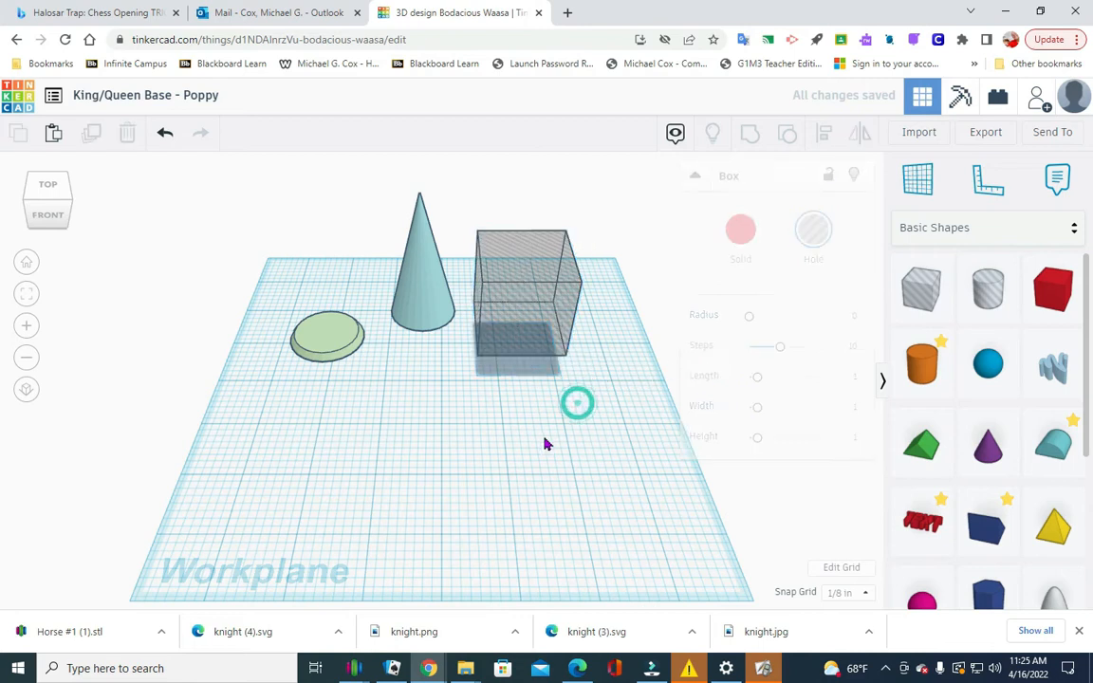
Step: Move the turquoise cone into the hole box and stretch the box upward past the cone's tip
{"action": "left_click", "coordinate": [427, 307]}
{"action": "left_click_drag", "start_coordinate": [441, 318], "coordinate": [541, 309]}
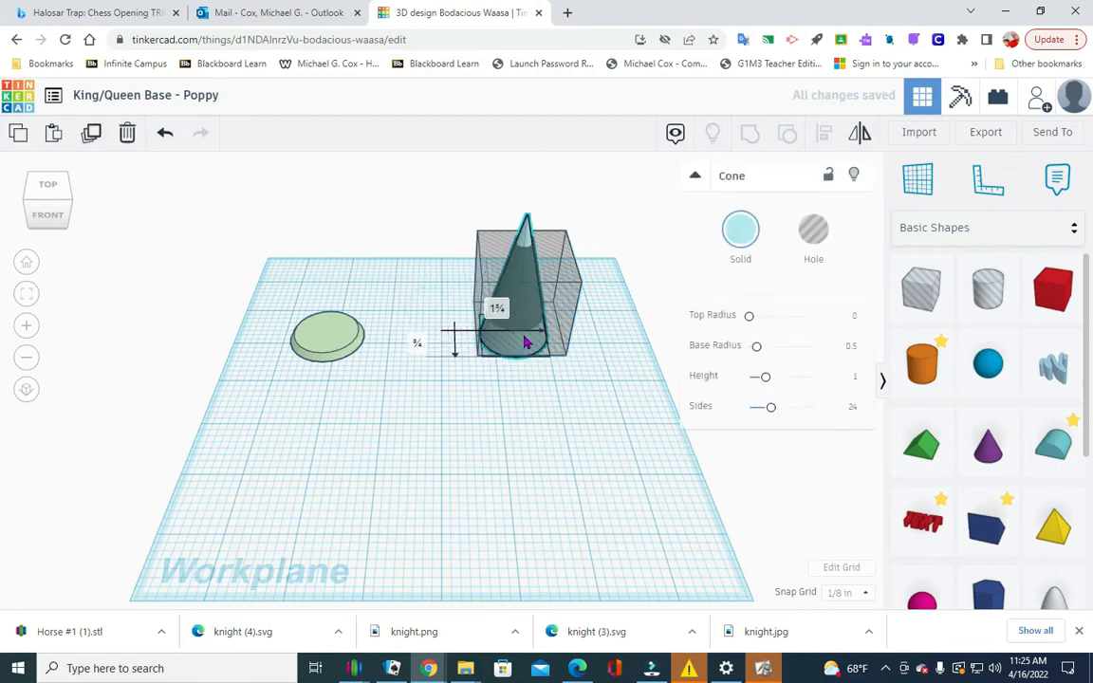
{"action": "left_click", "coordinate": [446, 399]}
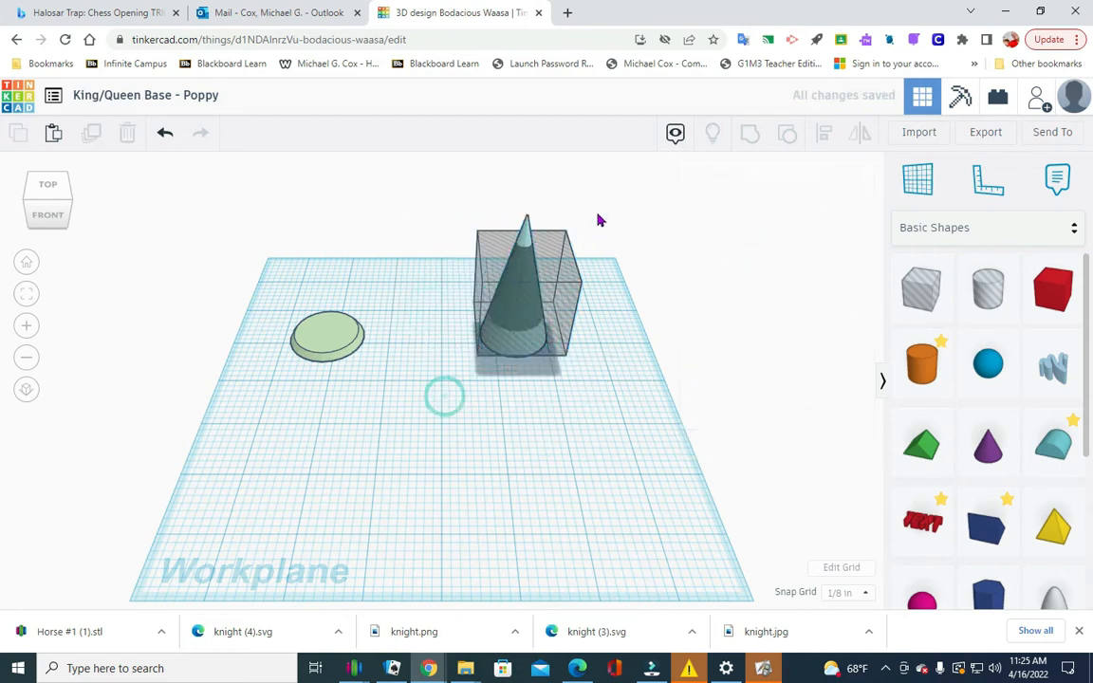
{"action": "left_click", "coordinate": [573, 307]}
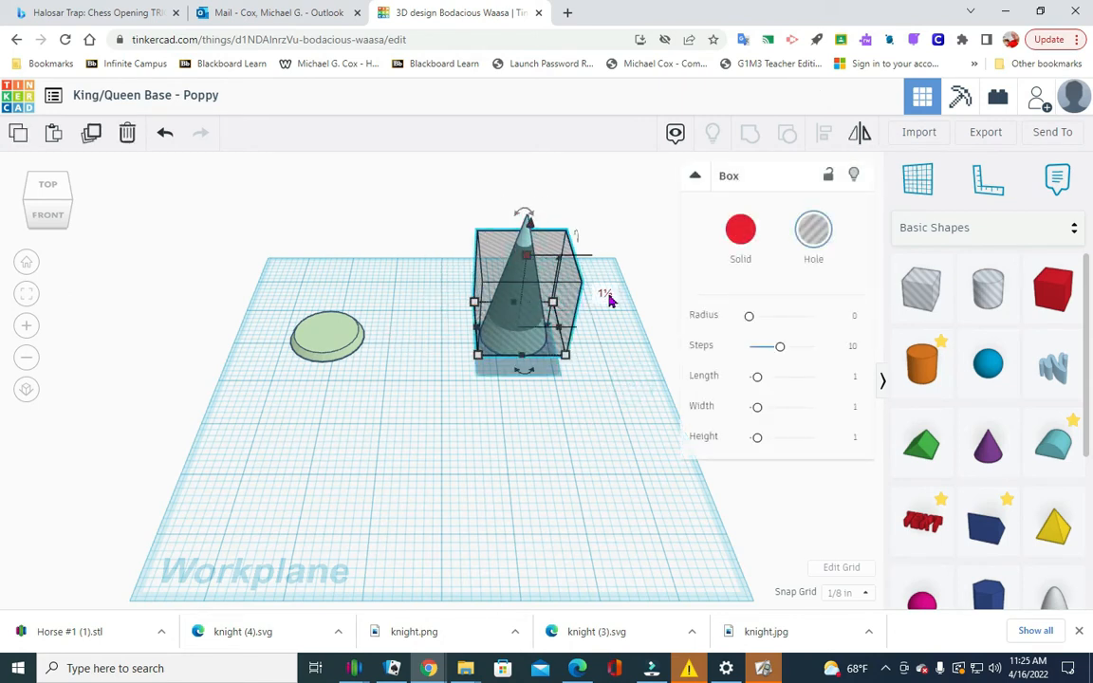
{"action": "left_click_drag", "start_coordinate": [530, 267], "coordinate": [537, 179]}
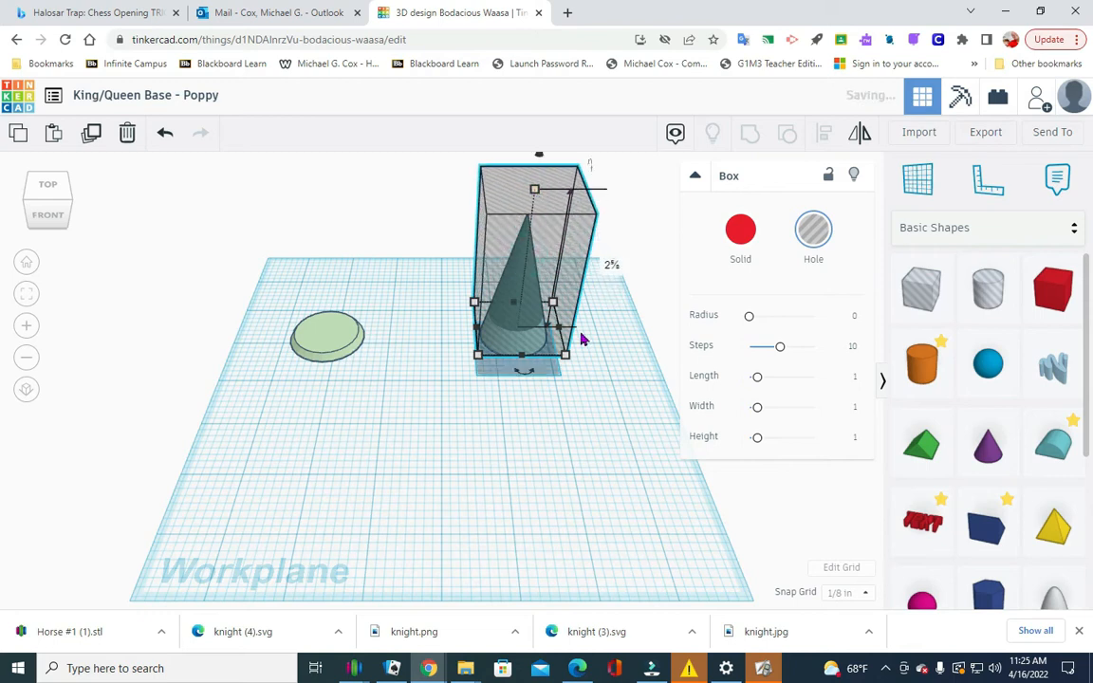
{"action": "left_click", "coordinate": [582, 333]}
Step: Centre-align the turquoise cone and hole box in both horizontal directions and group them to truncate the cone
{"action": "left_click_drag", "start_coordinate": [454, 399], "coordinate": [623, 219]}
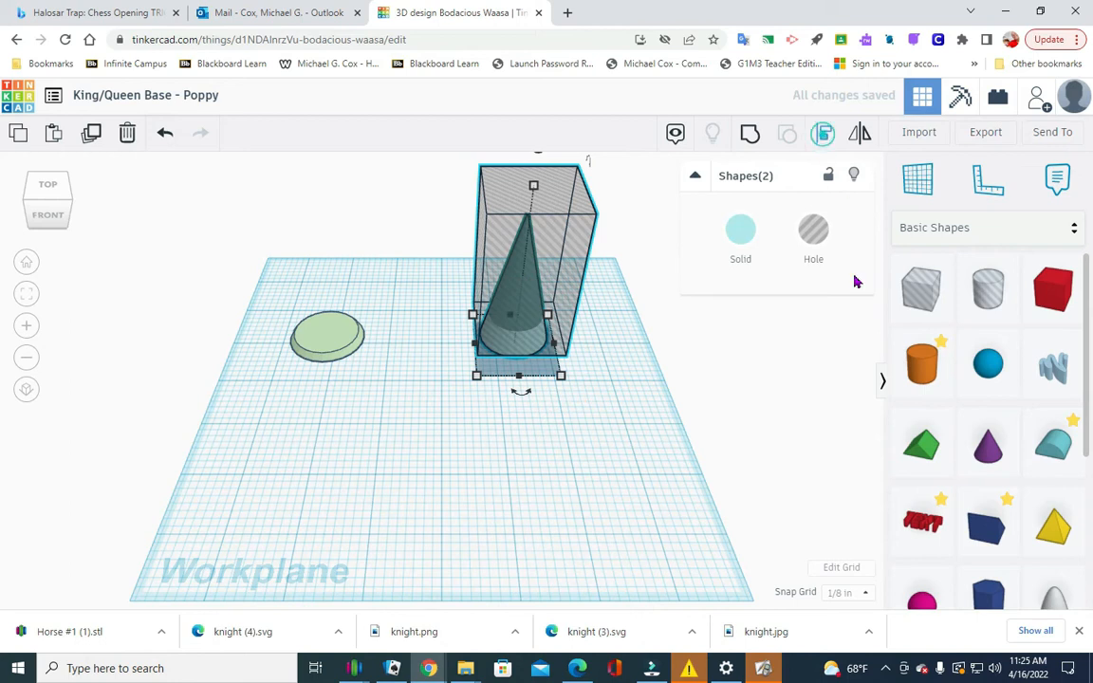
{"action": "left_click", "coordinate": [454, 345]}
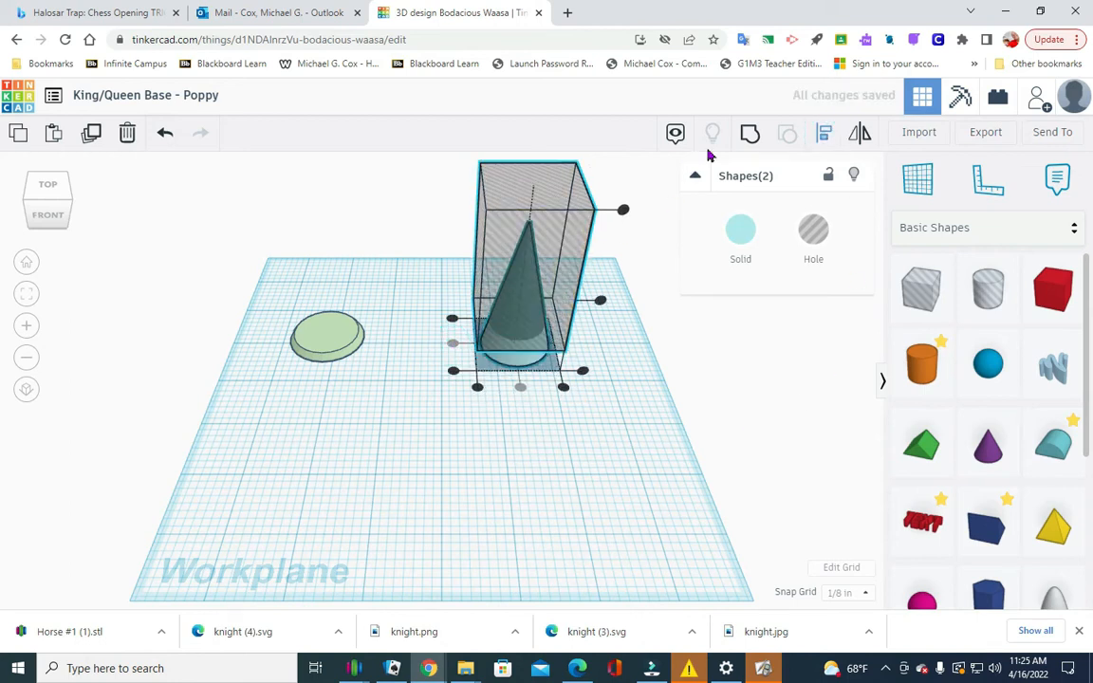
{"action": "left_click", "coordinate": [747, 136]}
{"action": "left_click", "coordinate": [636, 421]}
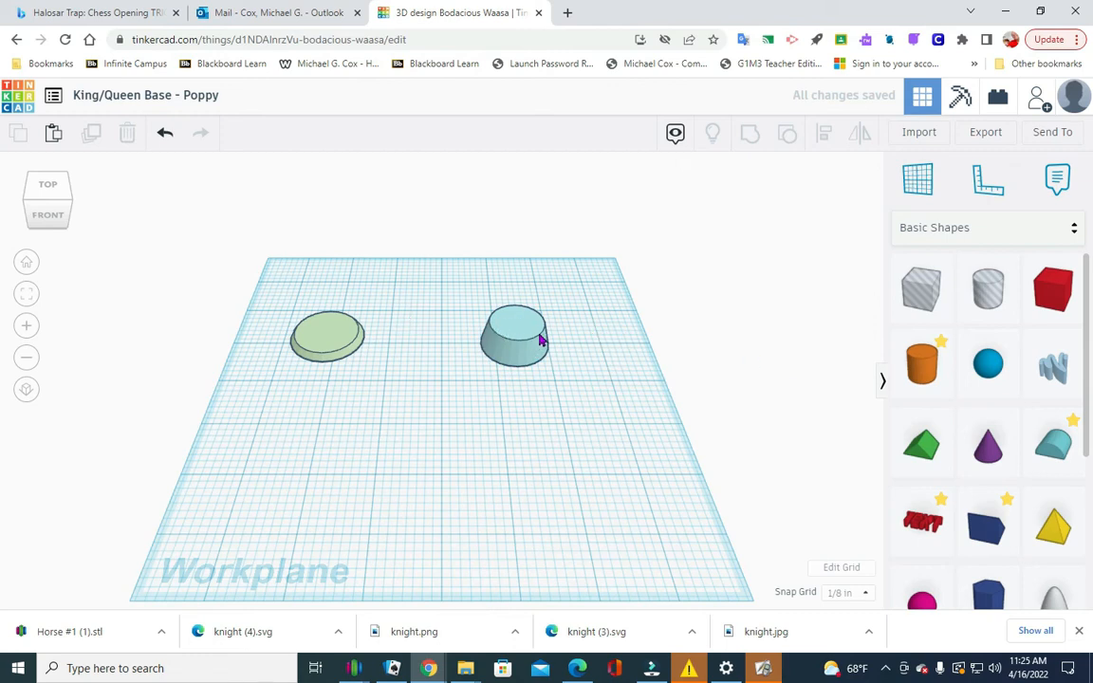
Step: Raise the truncated turquoise cone 0.125 inch above the workplane and move it onto the green base disc
{"action": "left_click", "coordinate": [518, 330]}
{"action": "left_click_drag", "start_coordinate": [520, 300], "coordinate": [520, 289]}
{"action": "left_click", "coordinate": [629, 368]}
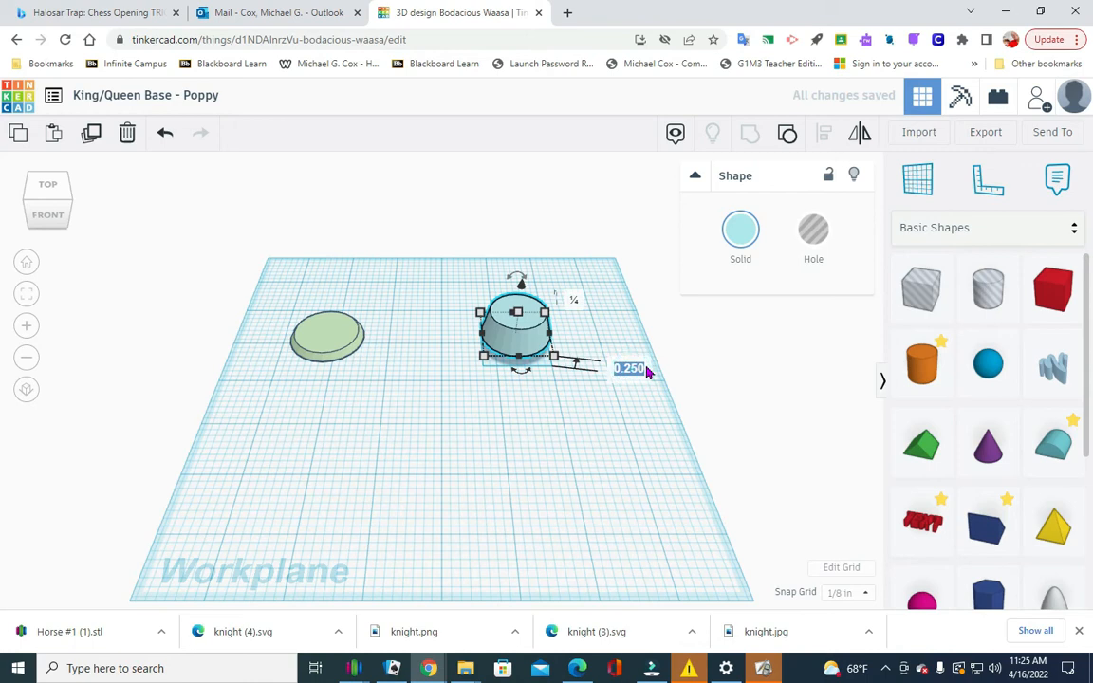
{"action": "type", "text": ".125"}
{"action": "key", "text": "Return"}
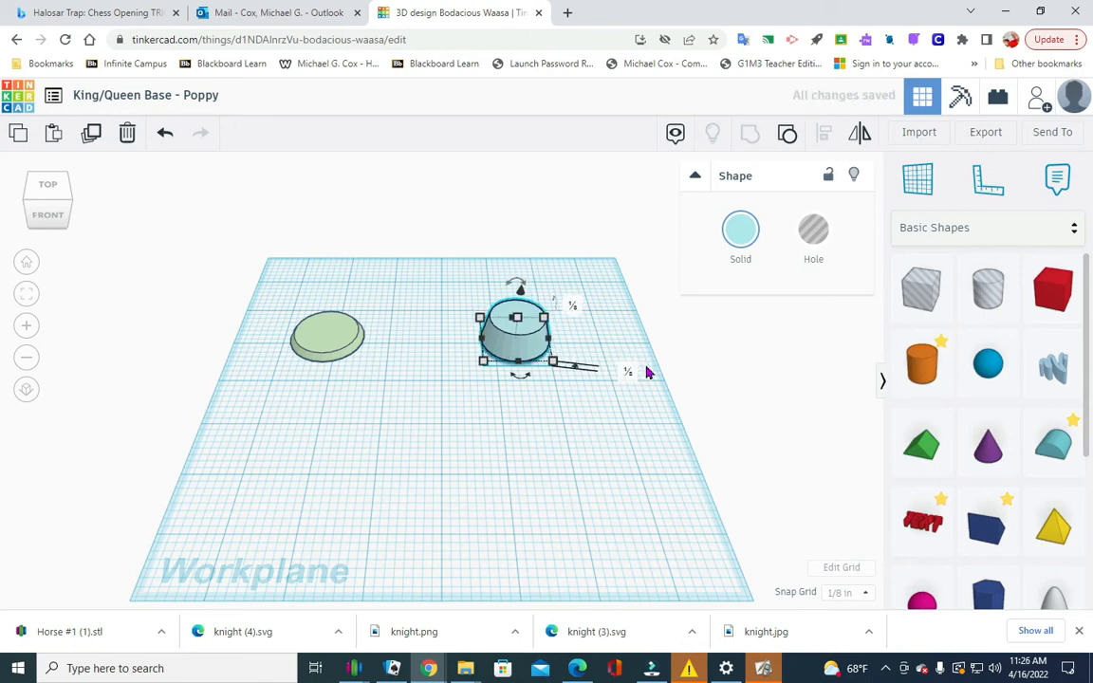
{"action": "left_click", "coordinate": [586, 423]}
{"action": "left_click_drag", "start_coordinate": [518, 350], "coordinate": [331, 346]}
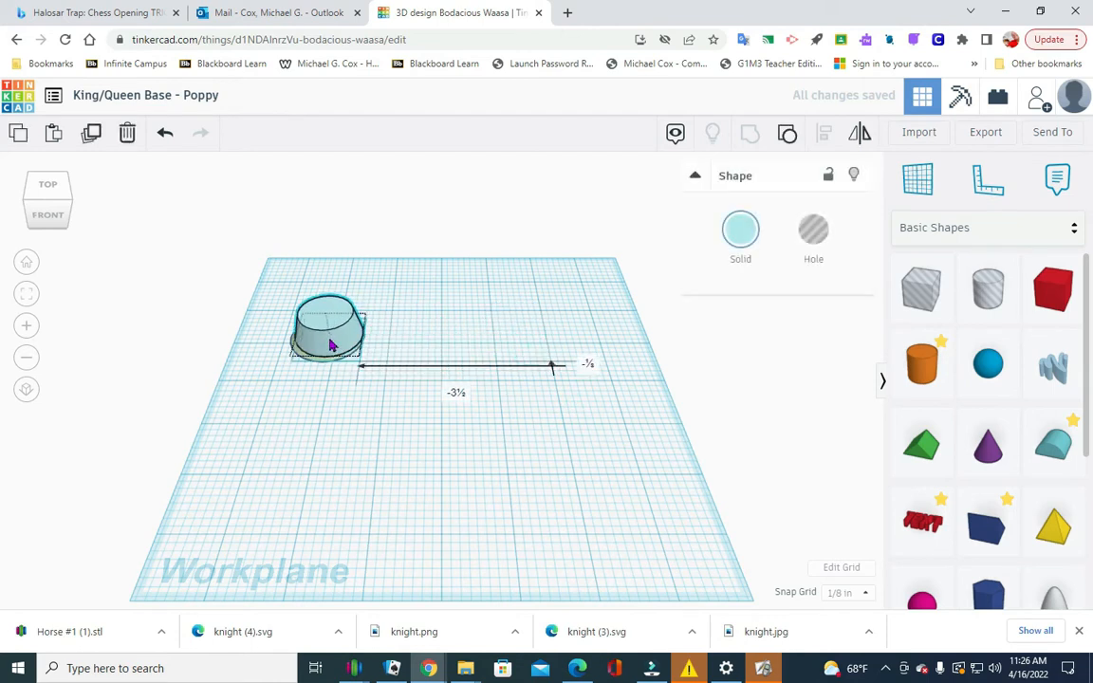
{"action": "left_click", "coordinate": [268, 373]}
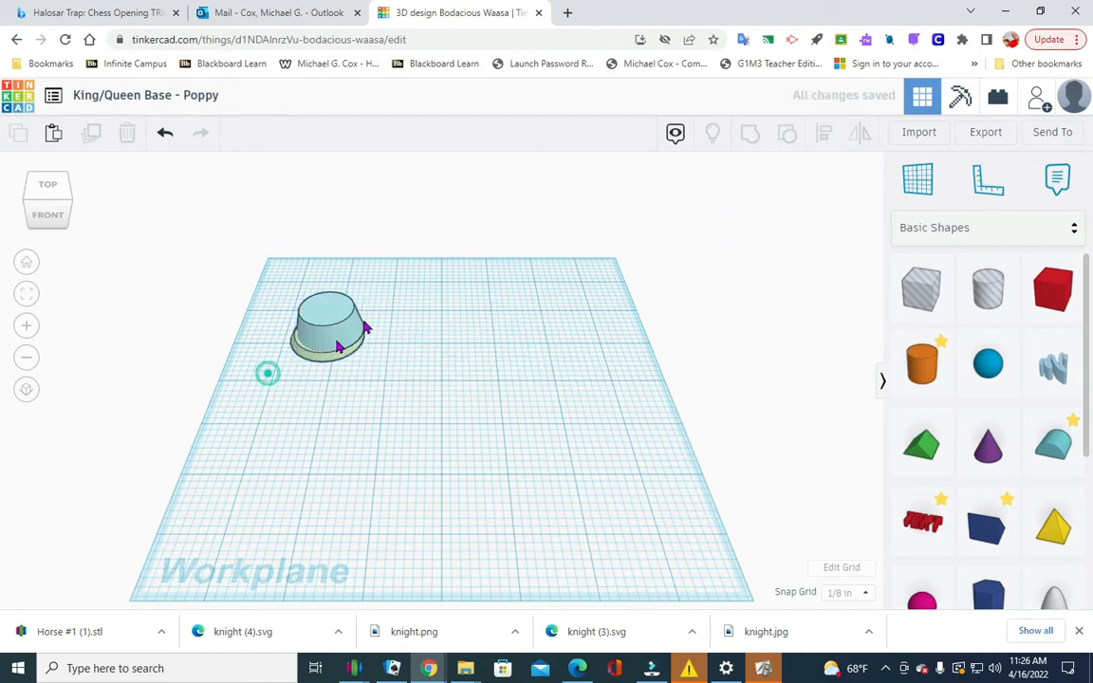
Step: Centre-align the truncated cone with the green disc in both horizontal directions and group them into one shape
{"action": "key", "text": "ctrl+a"}
{"action": "left_click", "coordinate": [824, 132]}
{"action": "left_click", "coordinate": [318, 376]}
{"action": "left_click", "coordinate": [271, 337]}
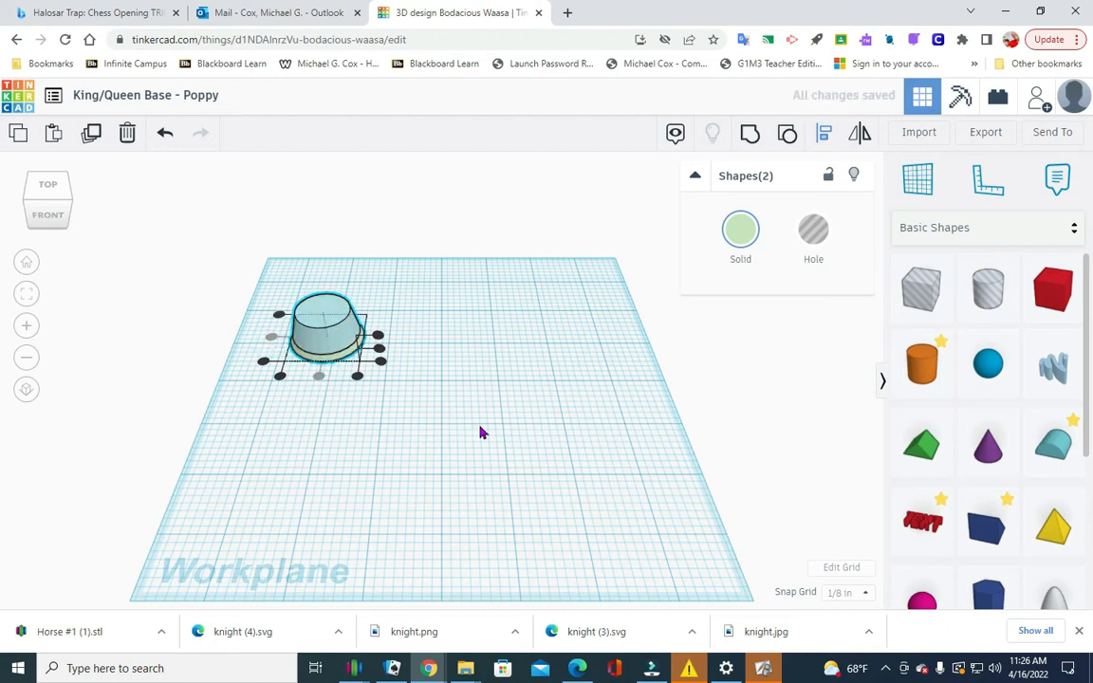
{"action": "left_click", "coordinate": [749, 133]}
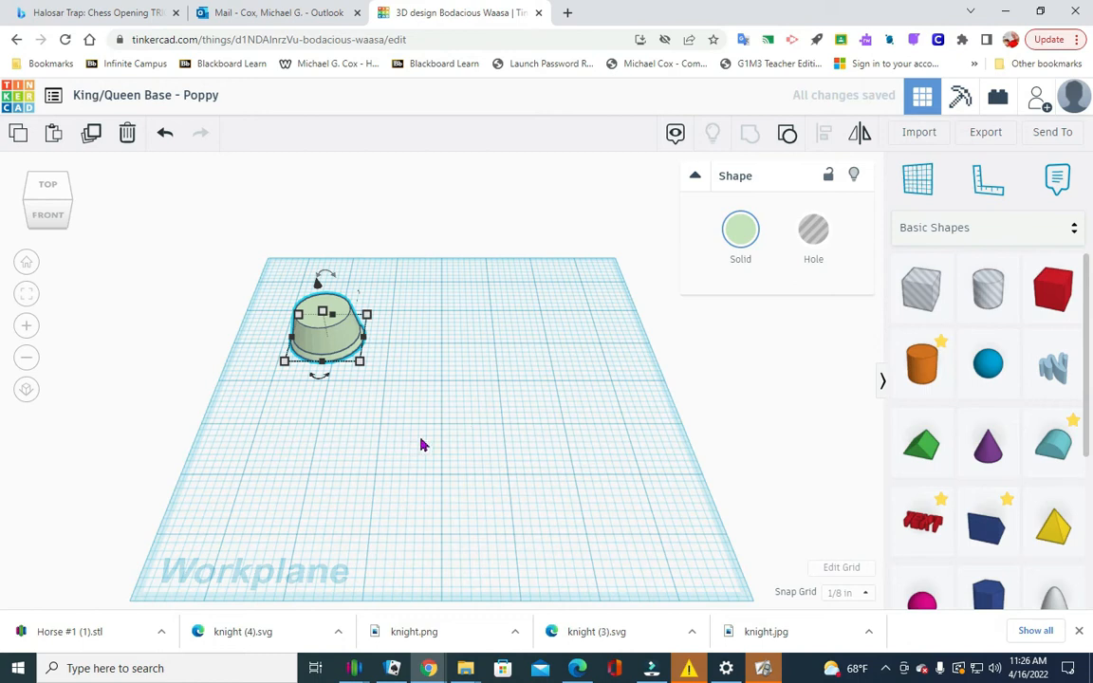
{"action": "left_click", "coordinate": [429, 443]}
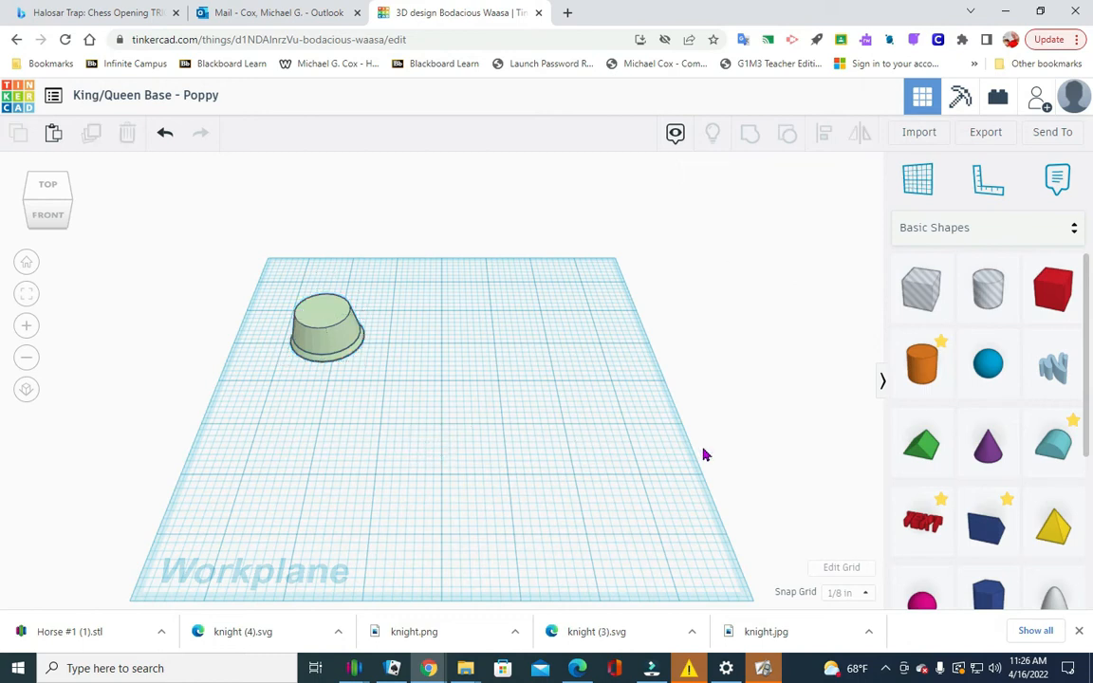
Step: Add a cone to the workplane beside the green base and colour it light turquoise
{"action": "left_click", "coordinate": [510, 460]}
{"action": "left_click_drag", "start_coordinate": [1001, 458], "coordinate": [436, 330]}
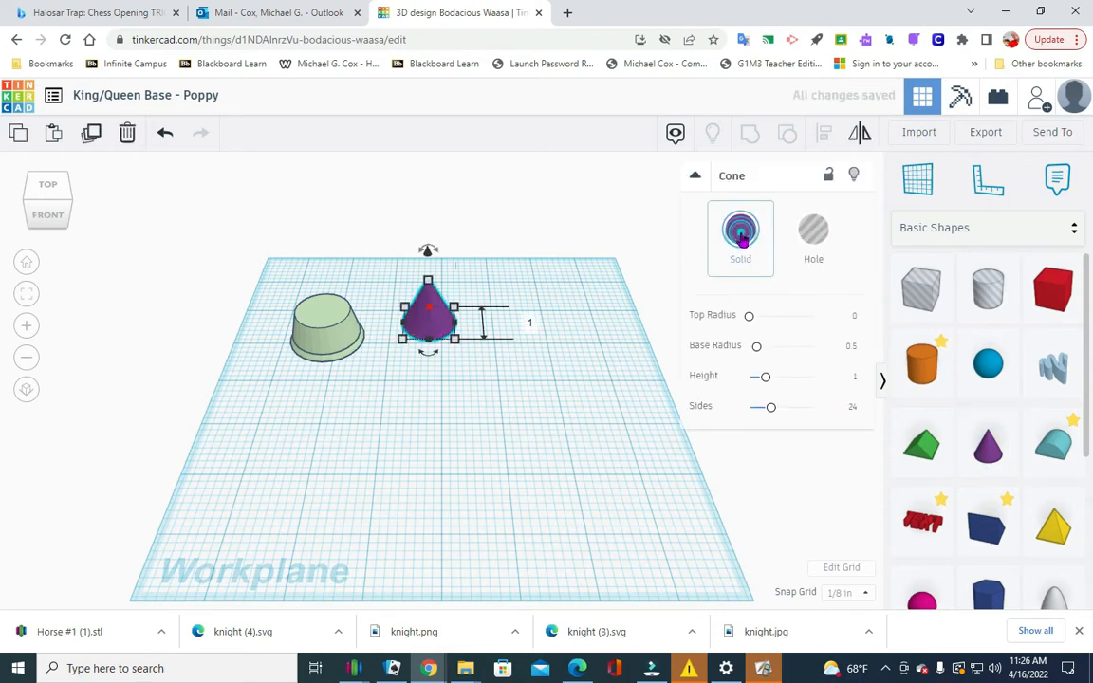
{"action": "left_click", "coordinate": [741, 233]}
{"action": "left_click", "coordinate": [832, 341]}
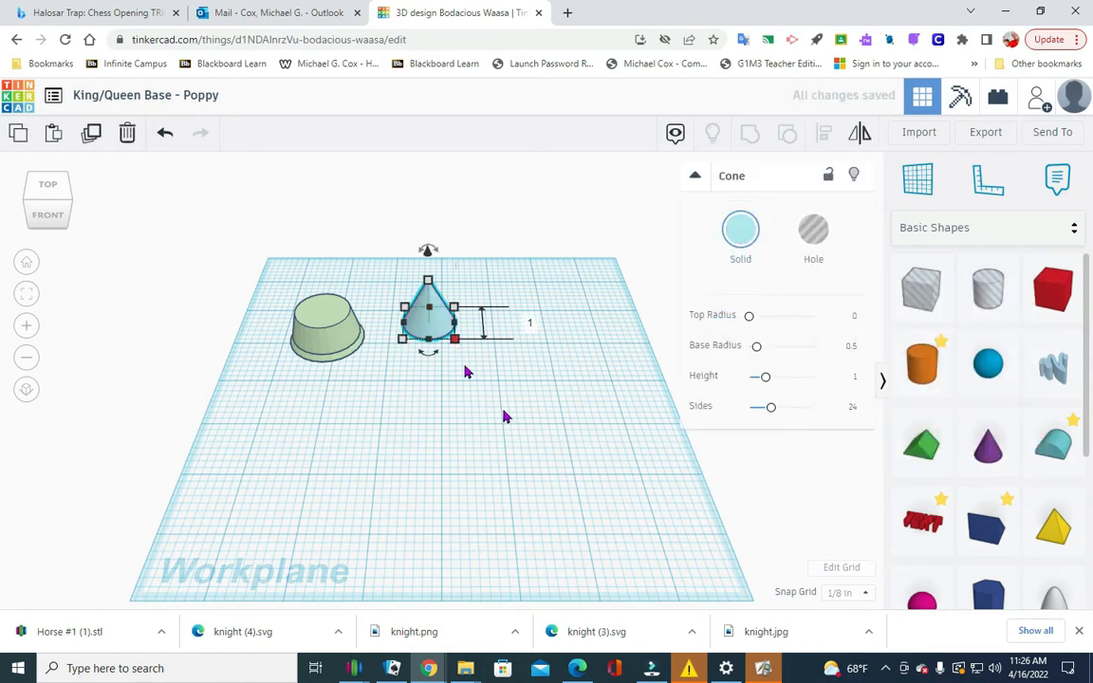
Step: Set the new cone's base width and length to 0.9 inch each
{"action": "left_click", "coordinate": [505, 416]}
{"action": "left_click", "coordinate": [438, 323]}
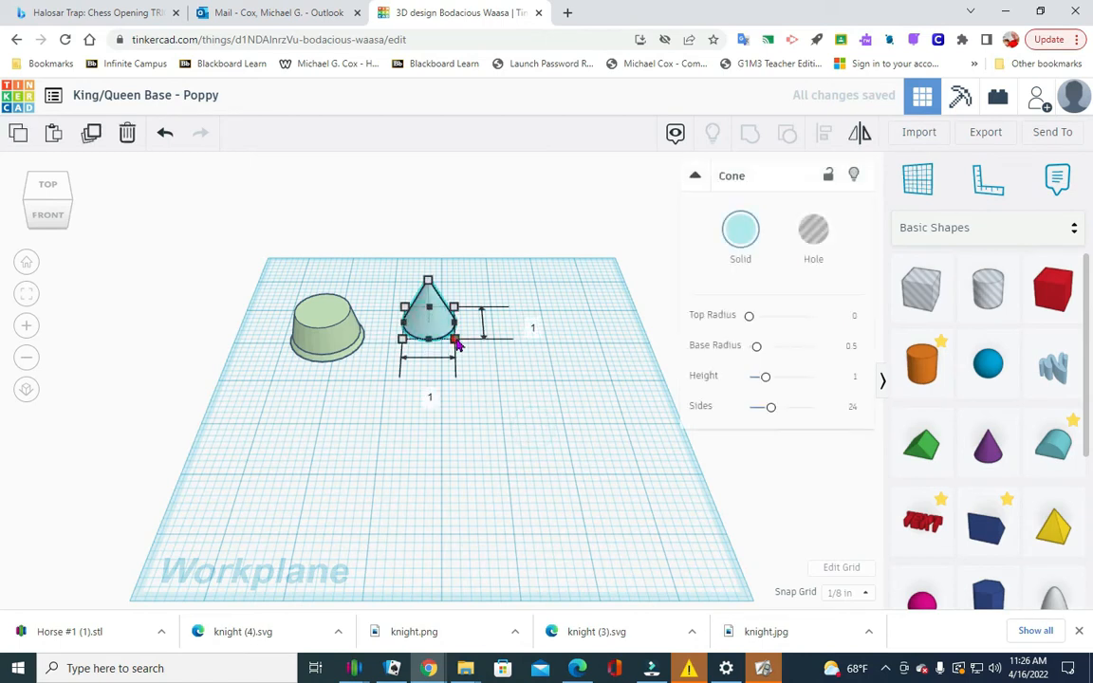
{"action": "left_click", "coordinate": [429, 397]}
{"action": "key", "text": "BackSpace"}
{"action": "type", "text": ".9"}
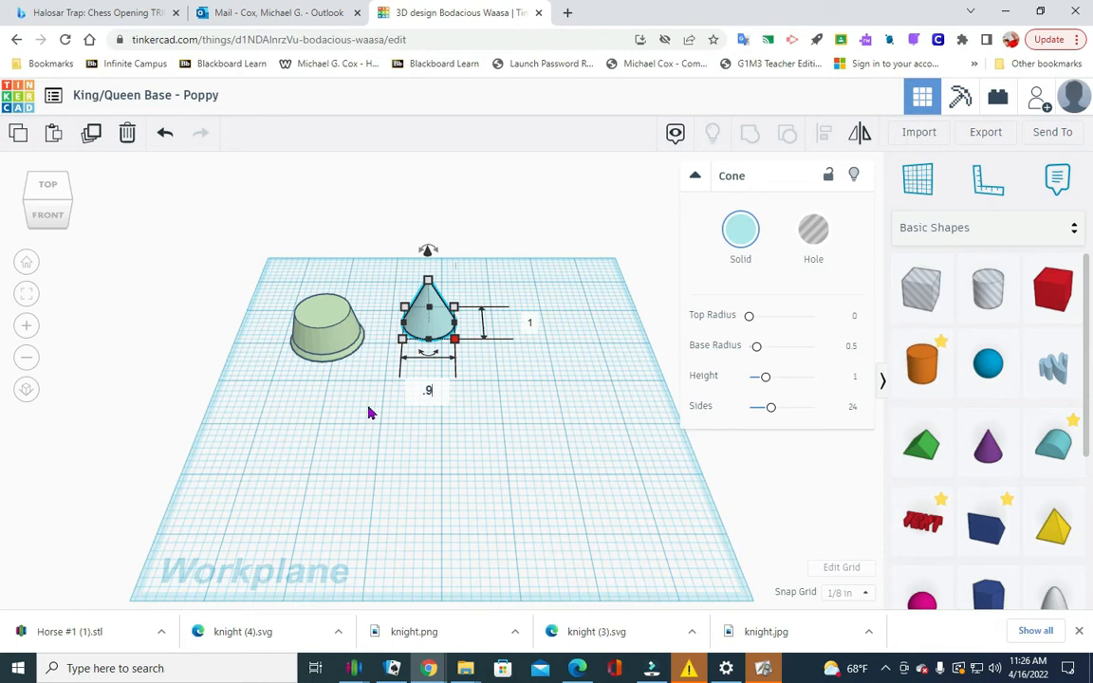
{"action": "left_click", "coordinate": [526, 322]}
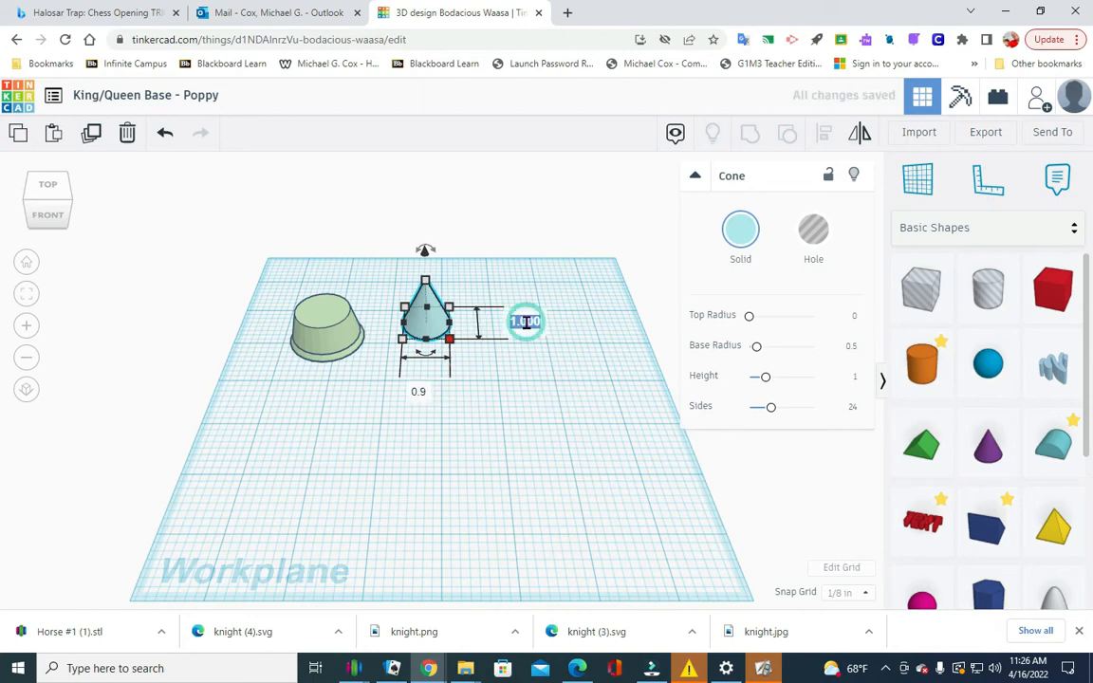
{"action": "key", "text": "BackSpace"}
{"action": "type", "text": "0"}
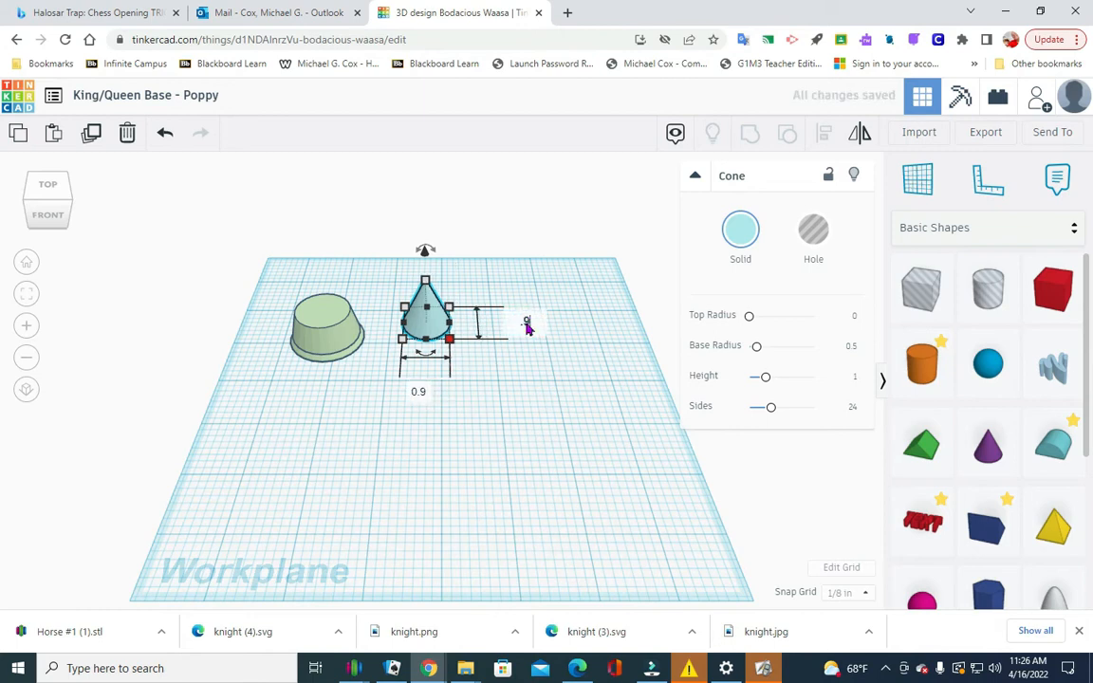
{"action": "type", "text": ".9"}
{"action": "key", "text": "Return"}
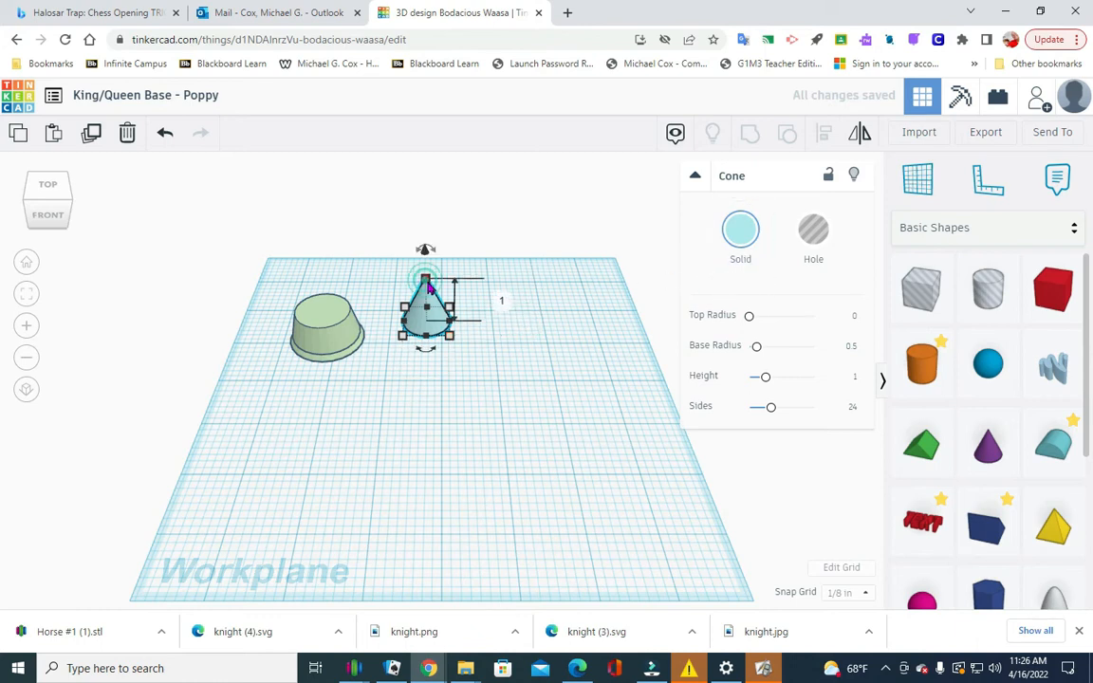
Step: Set the turquoise cone's height to 3 inches
{"action": "left_click", "coordinate": [502, 299]}
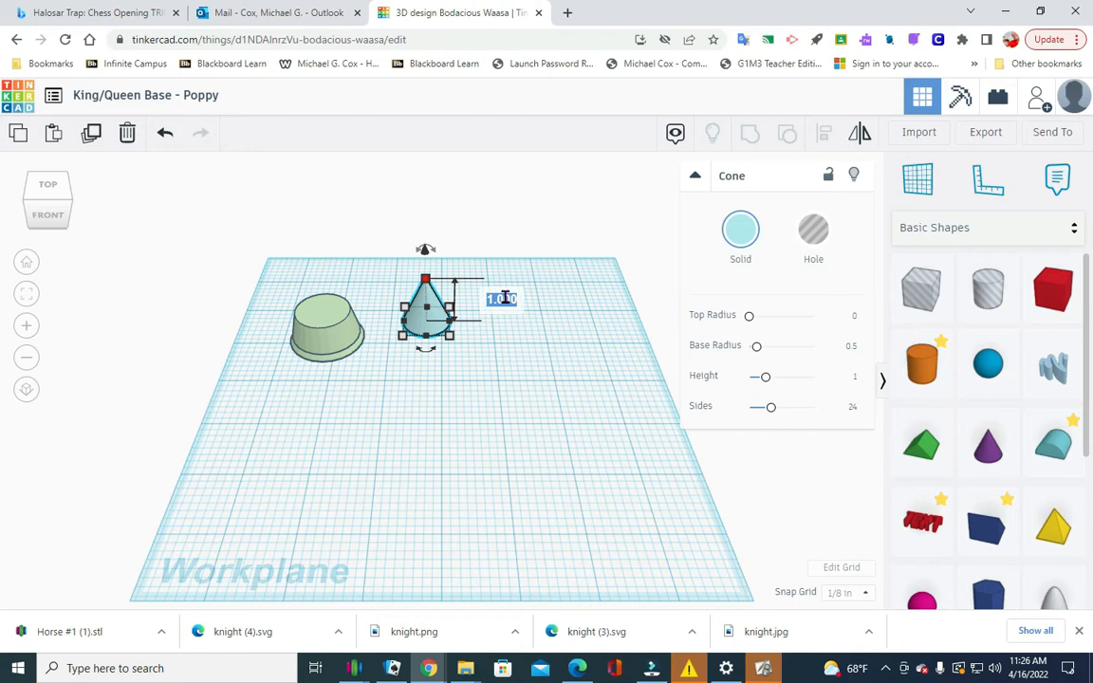
{"action": "type", "text": "3"}
{"action": "key", "text": "Return"}
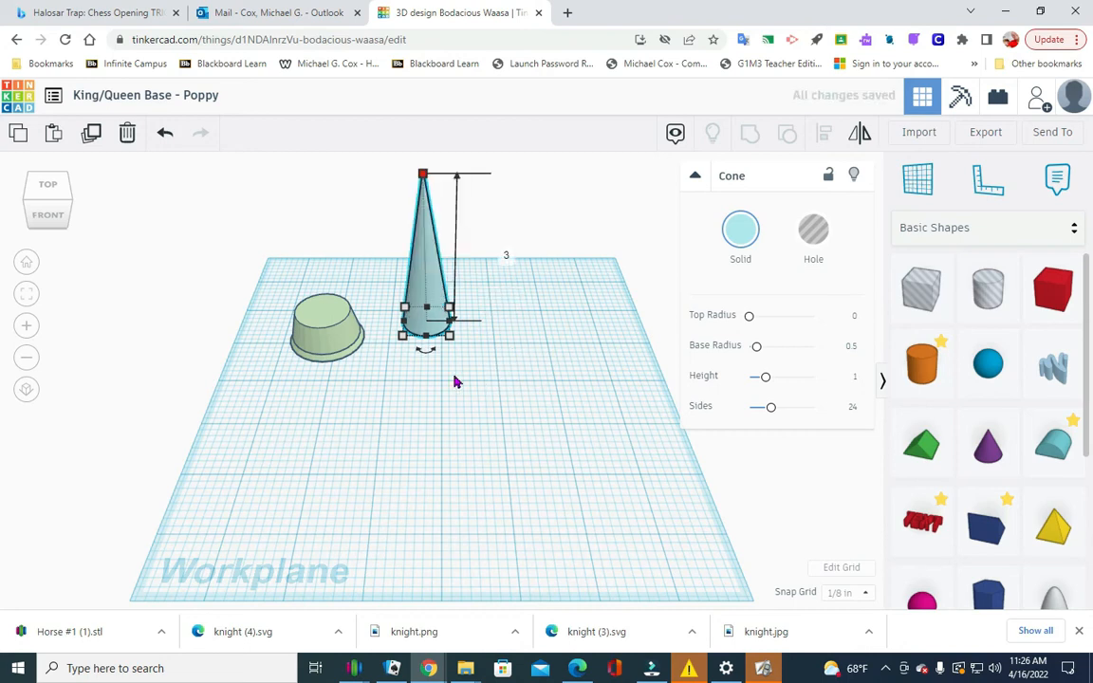
{"action": "scroll", "coordinate": [445, 382], "scroll_direction": "down", "scroll_amount": 3}
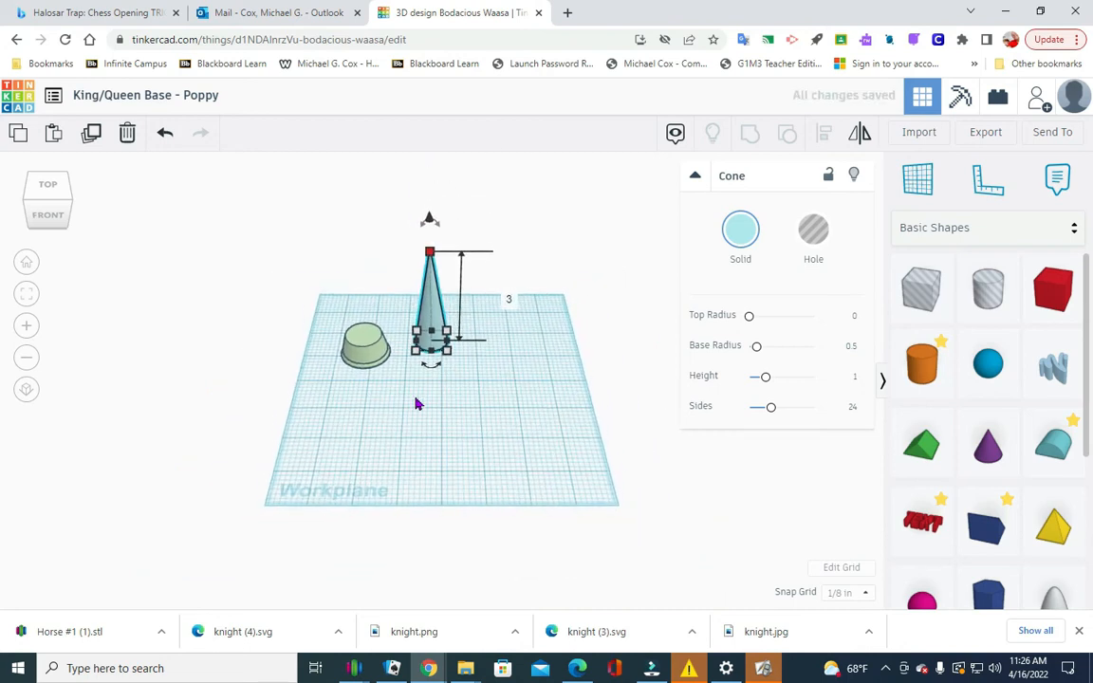
{"action": "left_click", "coordinate": [488, 367]}
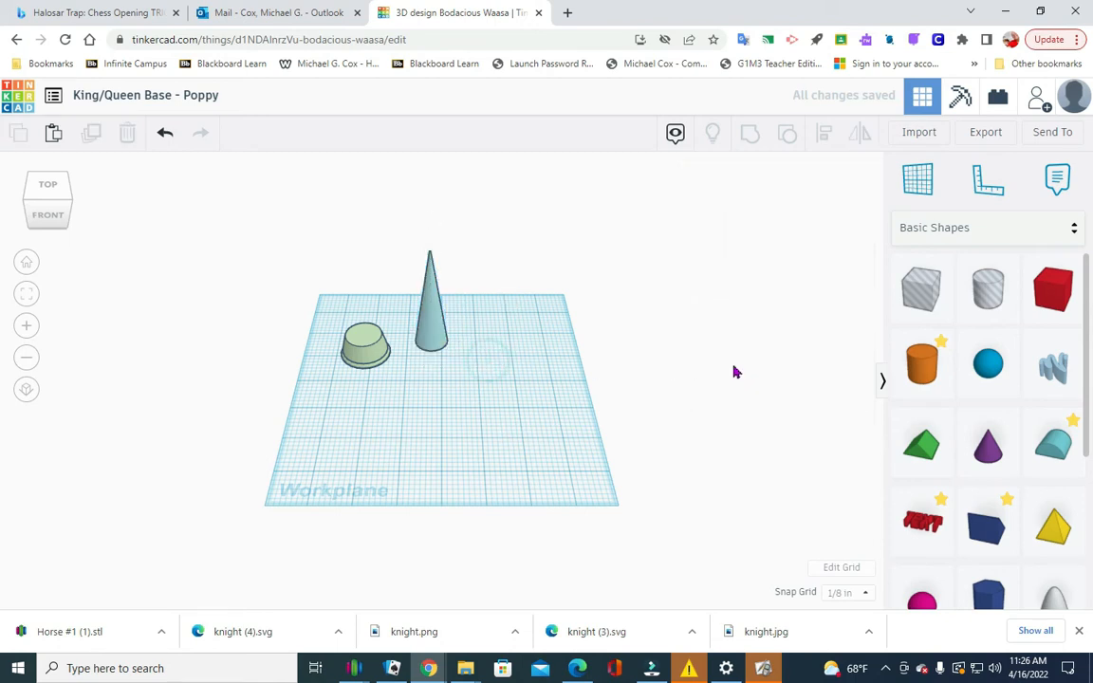
Step: Add a hole box beside the turquoise cone and set its height to 3 inches
{"action": "left_click_drag", "start_coordinate": [936, 315], "coordinate": [488, 346]}
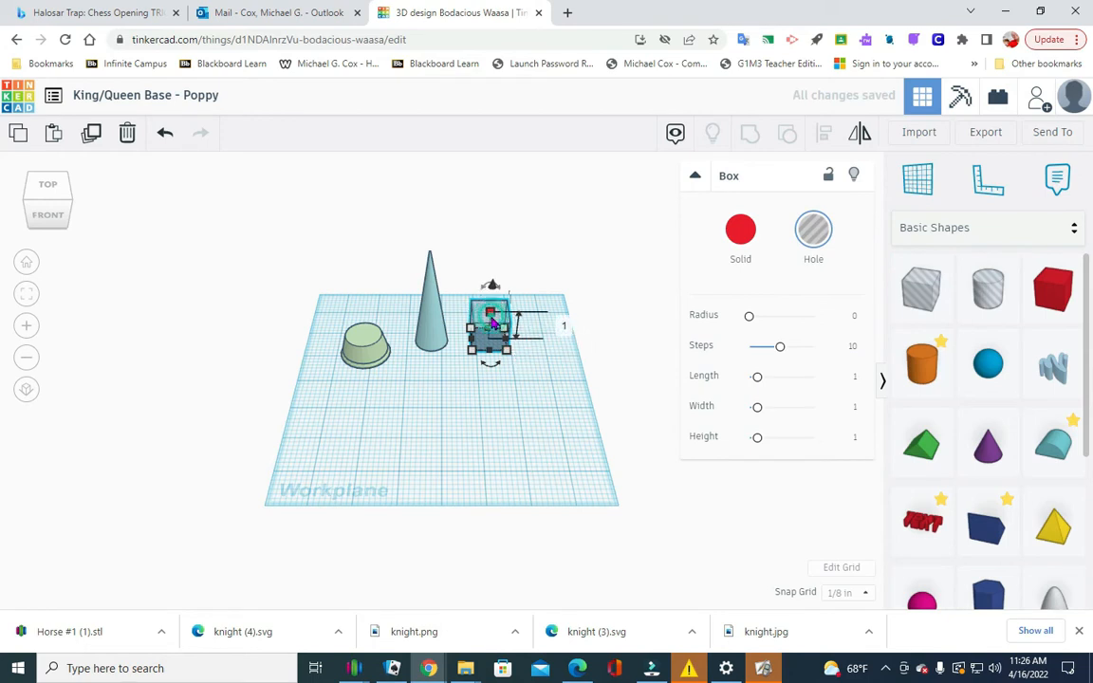
{"action": "left_click", "coordinate": [566, 326]}
{"action": "type", "text": "3"}
{"action": "key", "text": "Return"}
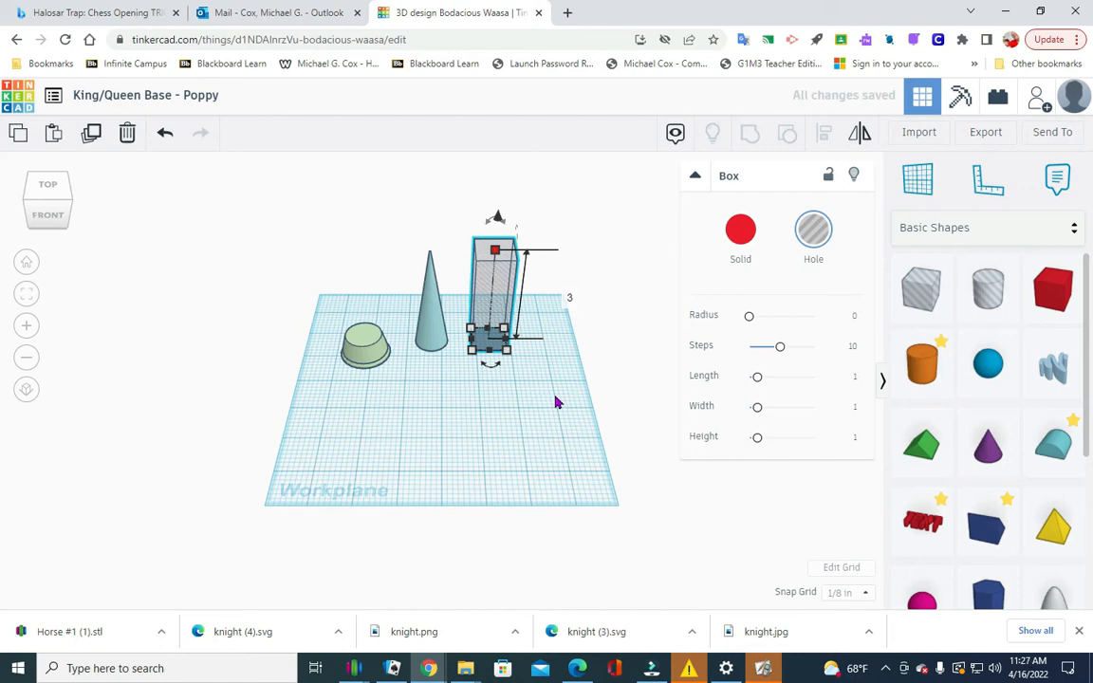
{"action": "left_click", "coordinate": [525, 390]}
Step: Raise the hole box 0.7 inch above the workplane
{"action": "left_click", "coordinate": [499, 271]}
{"action": "left_click_drag", "start_coordinate": [497, 231], "coordinate": [498, 219]}
{"action": "left_click", "coordinate": [578, 352]}
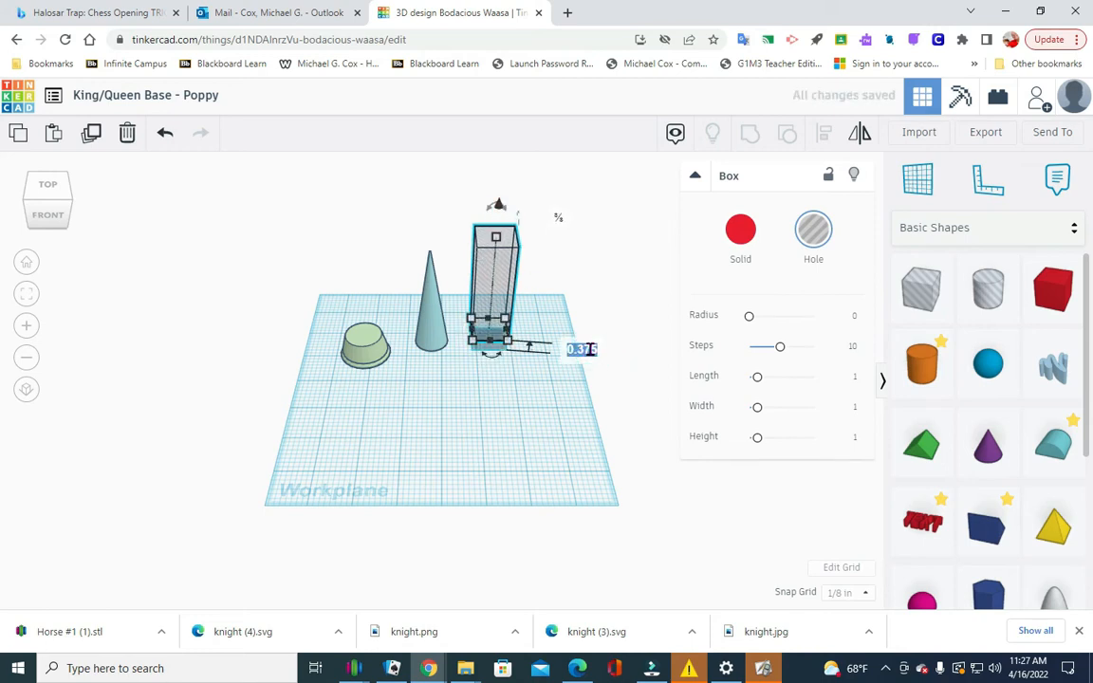
{"action": "key", "text": "BackSpace"}
{"action": "type", "text": ".7"}
{"action": "key", "text": "Return"}
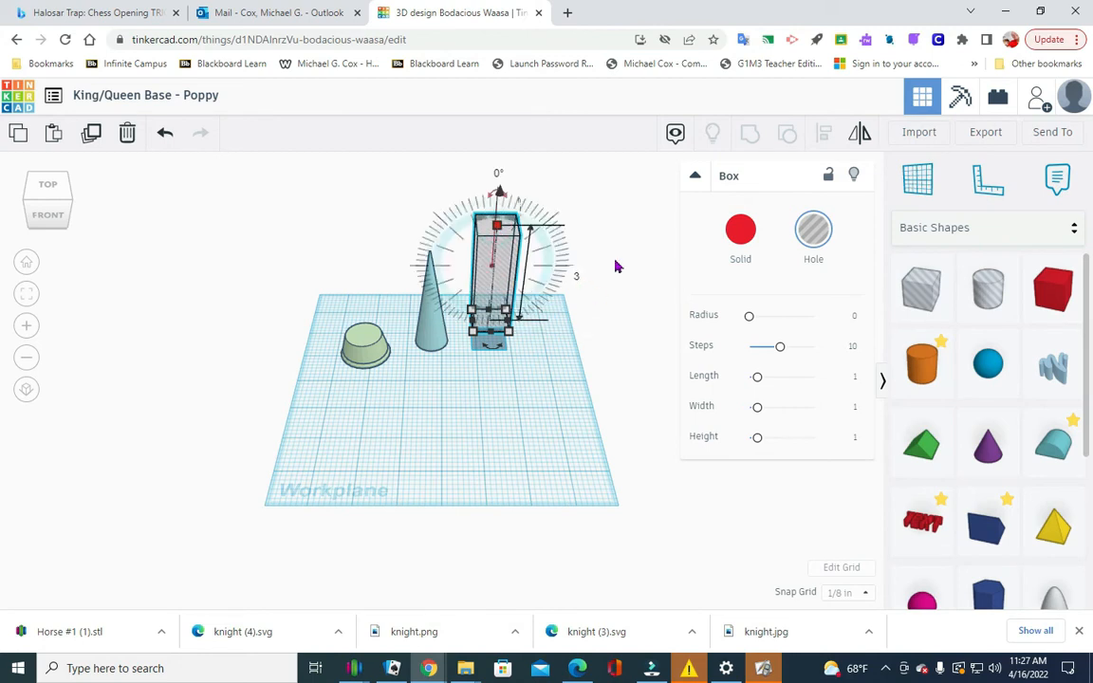
{"action": "left_click", "coordinate": [546, 179]}
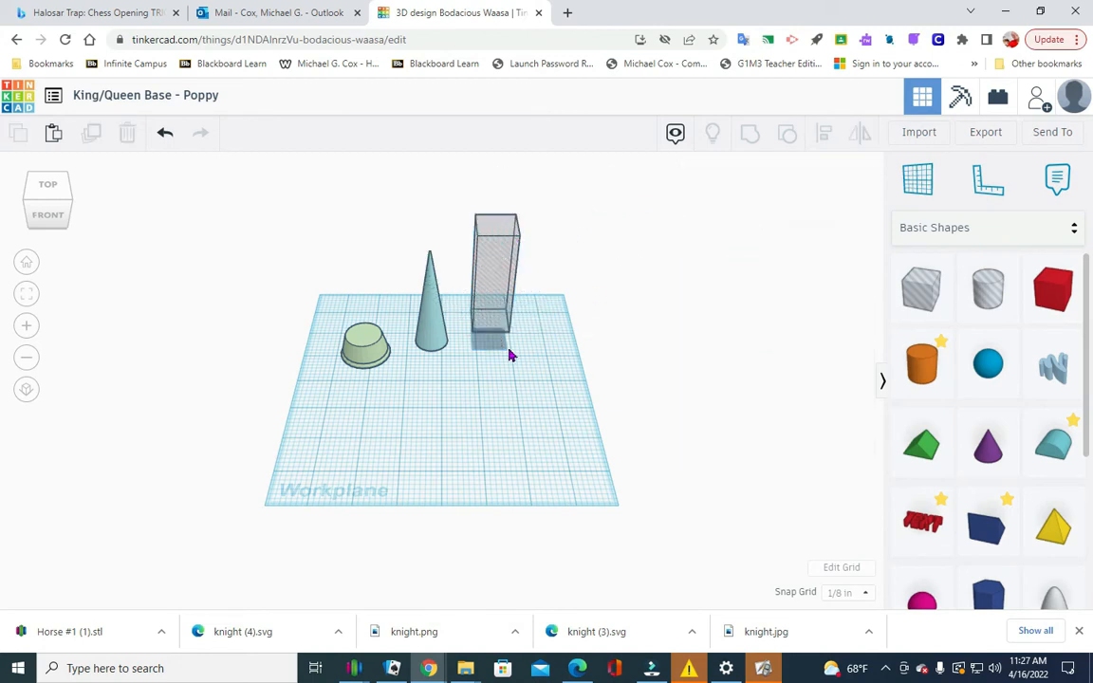
Step: Set the hole box's elevation to 0.625 inch above the workplane
{"action": "left_click", "coordinate": [490, 242]}
{"action": "left_click_drag", "start_coordinate": [502, 199], "coordinate": [500, 192]}
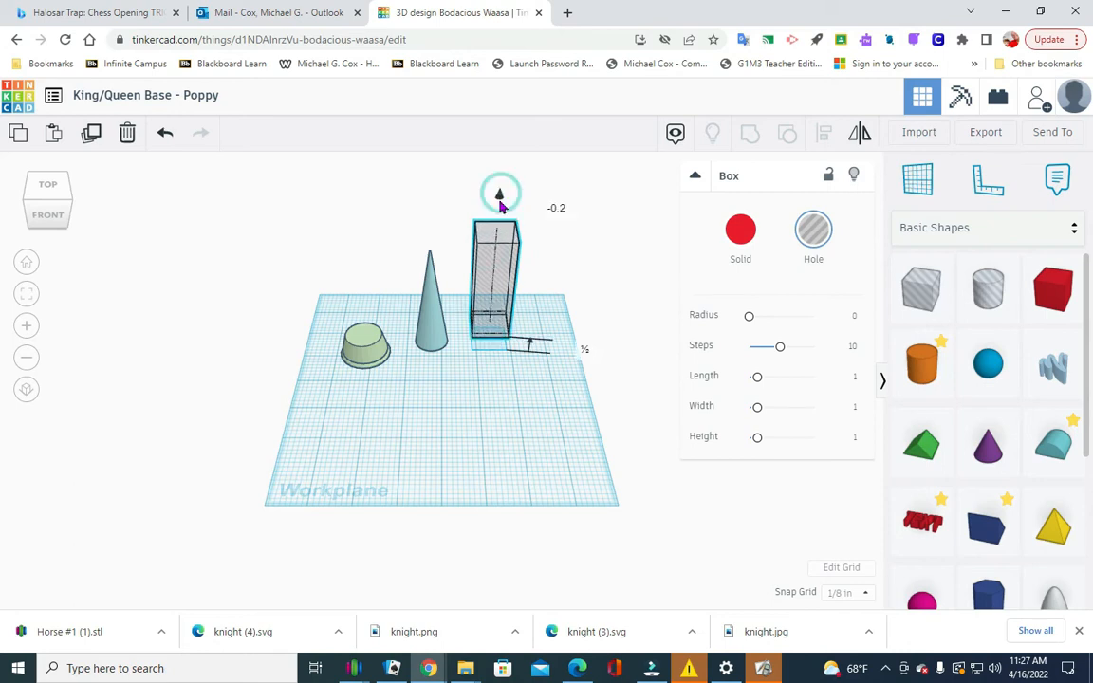
{"action": "left_click", "coordinate": [586, 349]}
{"action": "key", "text": "BackSpace"}
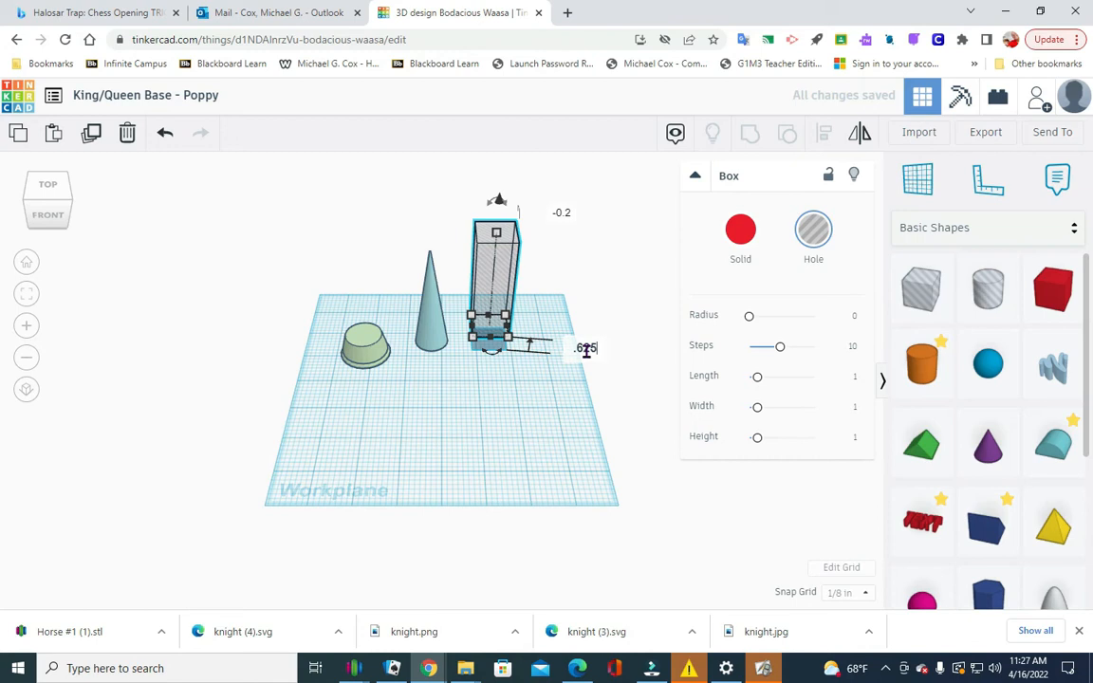
{"action": "type", "text": ".625"}
{"action": "key", "text": "Return"}
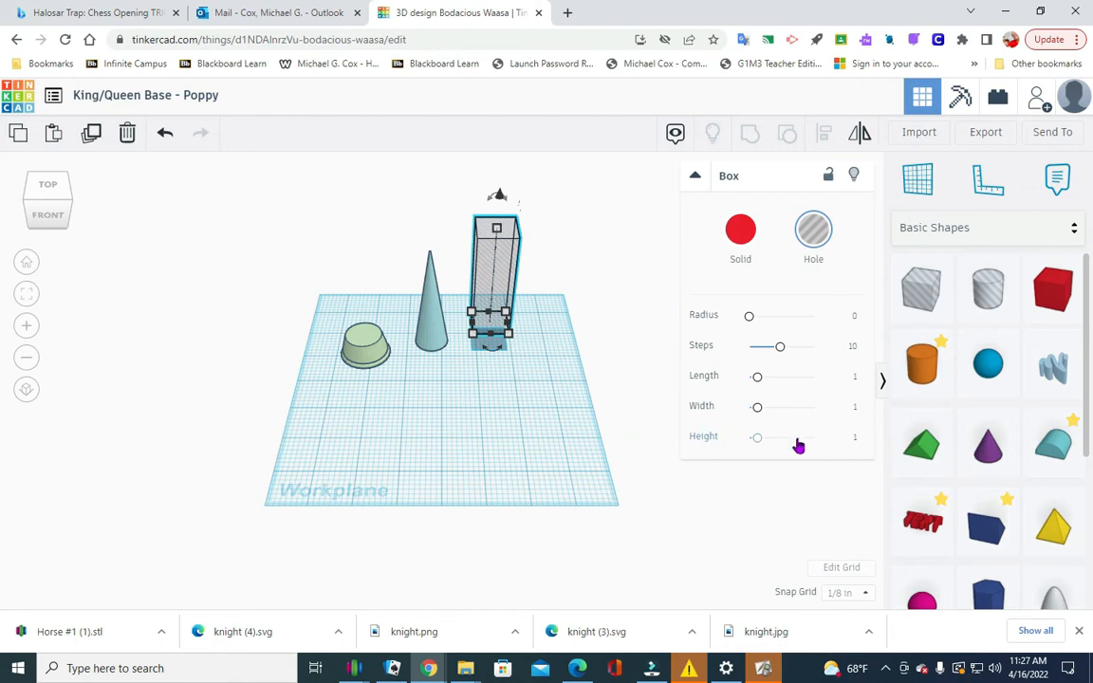
Step: Move the raised hole box over the turquoise cone
{"action": "left_click_drag", "start_coordinate": [503, 289], "coordinate": [427, 279]}
{"action": "left_click", "coordinate": [491, 393]}
{"action": "left_click", "coordinate": [421, 378]}
Step: Centre-align the turquoise cone and hole box in both horizontal directions and group them to truncate the cone
{"action": "left_click_drag", "start_coordinate": [404, 376], "coordinate": [444, 203]}
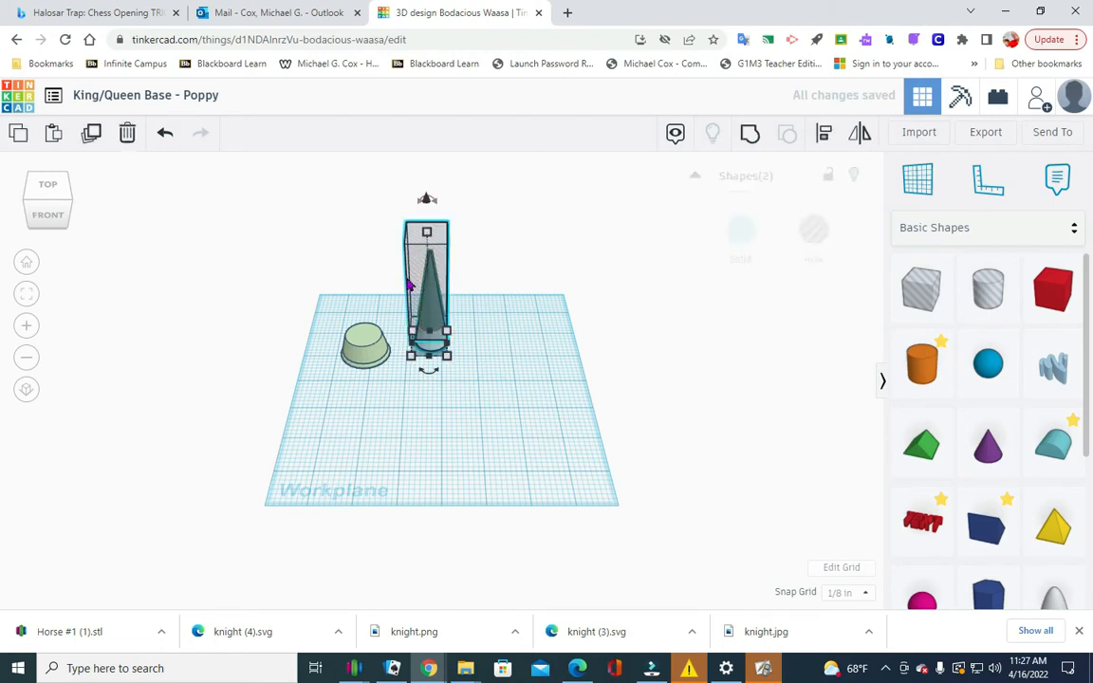
{"action": "left_click", "coordinate": [824, 133]}
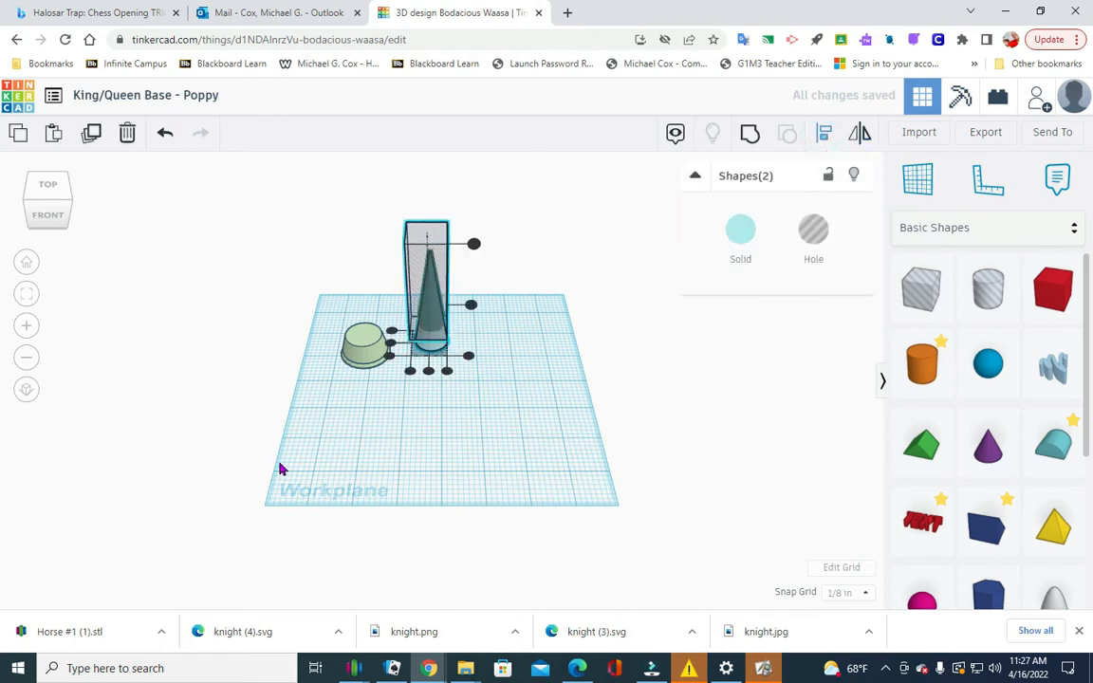
{"action": "left_click", "coordinate": [428, 370]}
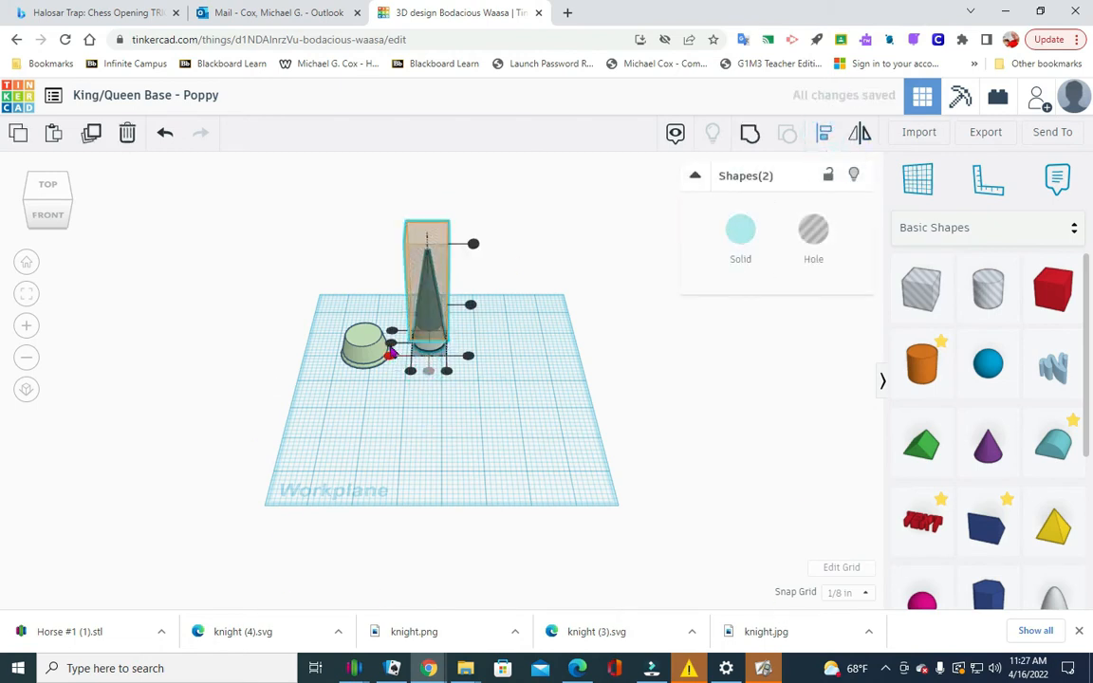
{"action": "left_click", "coordinate": [750, 133]}
{"action": "left_click", "coordinate": [449, 410]}
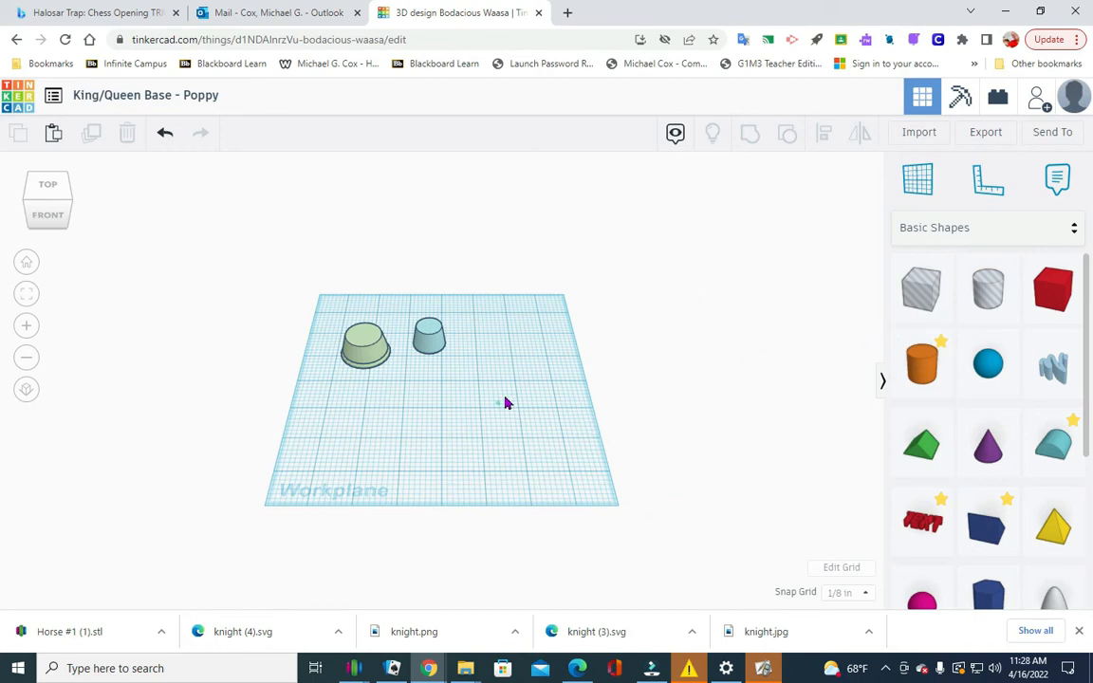
Step: Undo the grouping, the alignment and the hole box's move onto the turquoise cone
{"action": "left_click", "coordinate": [367, 342]}
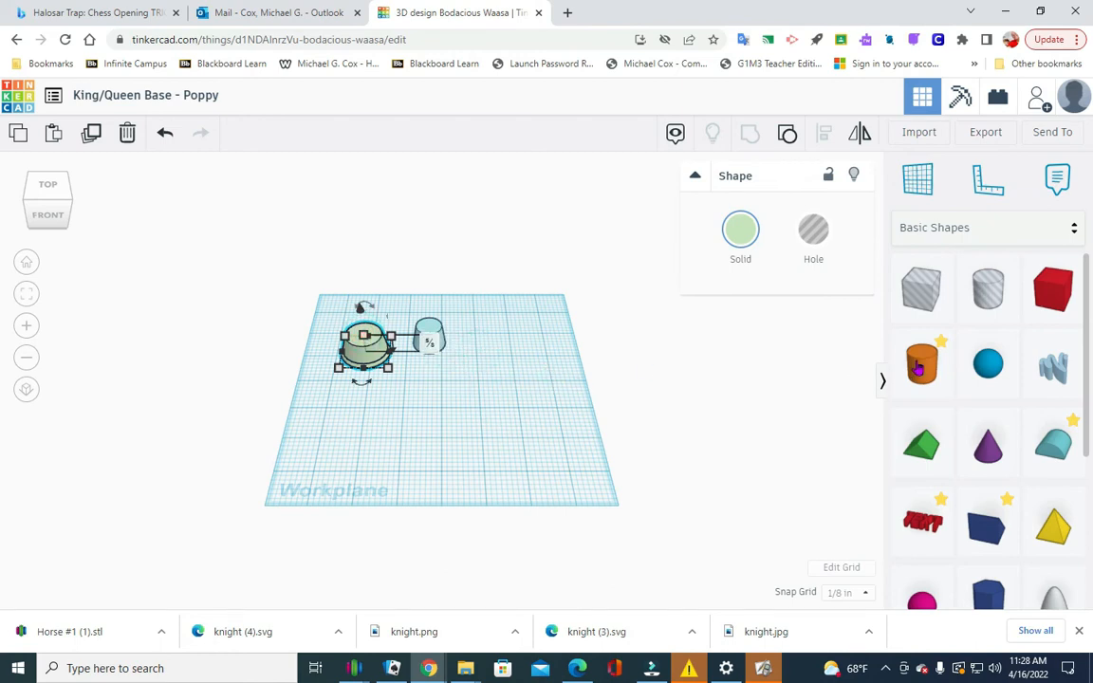
{"action": "left_click", "coordinate": [165, 136]}
{"action": "left_click", "coordinate": [519, 365]}
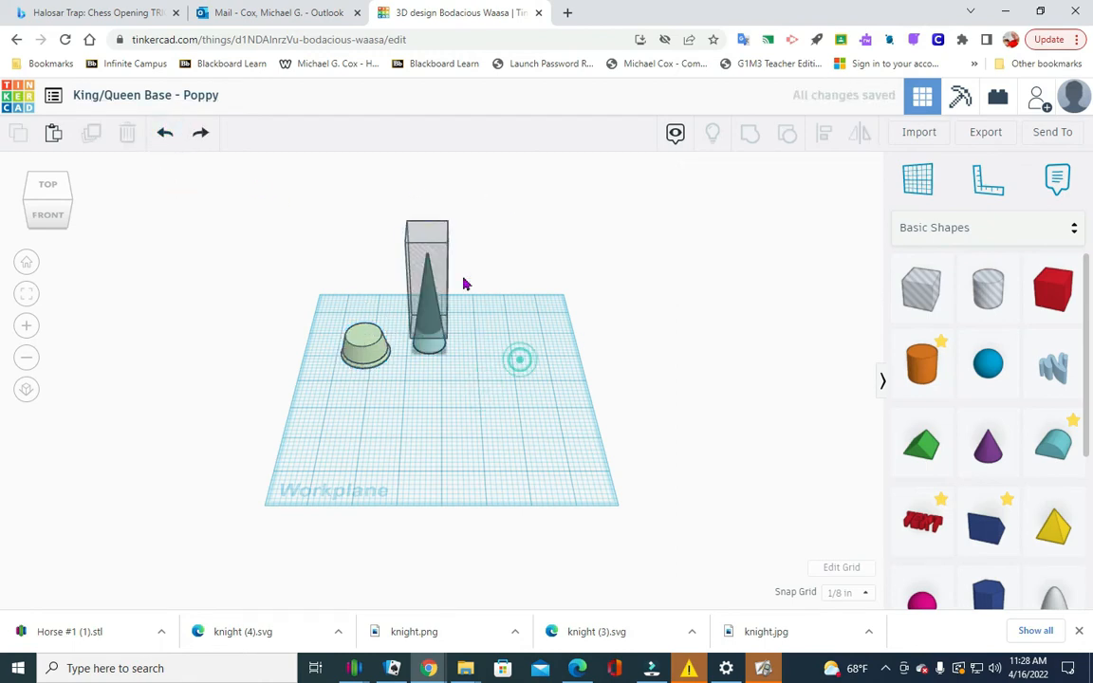
{"action": "left_click", "coordinate": [486, 370]}
{"action": "left_click", "coordinate": [161, 136]}
{"action": "left_click", "coordinate": [159, 136]}
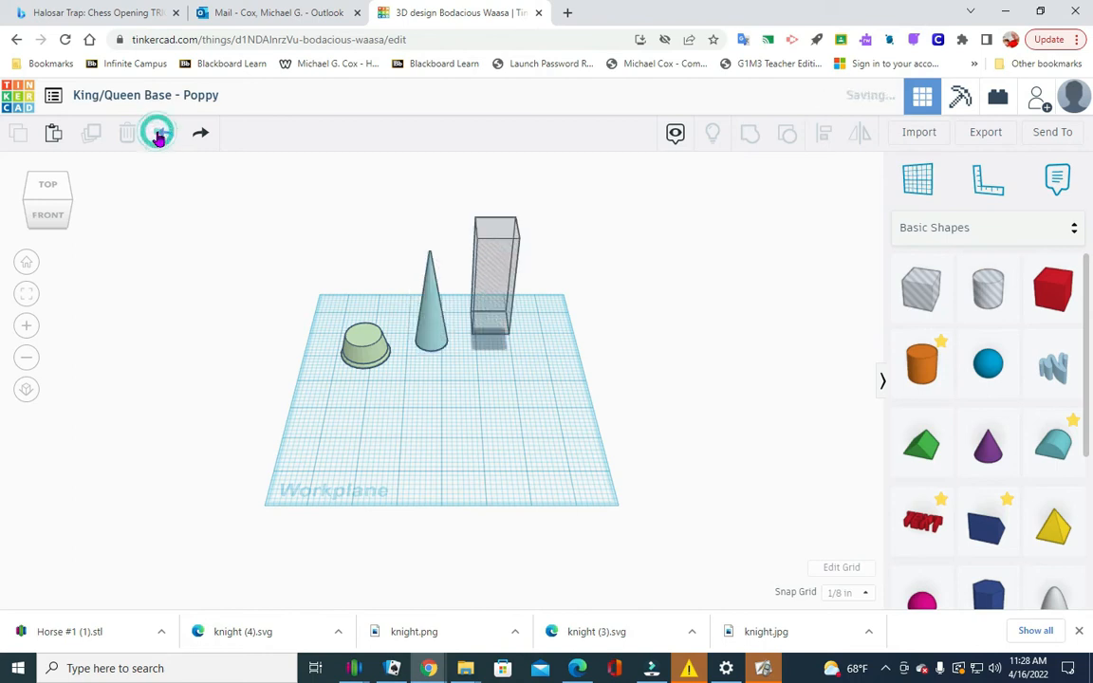
Step: Raise the hole box to 1 inch above the workplane
{"action": "left_click", "coordinate": [501, 245]}
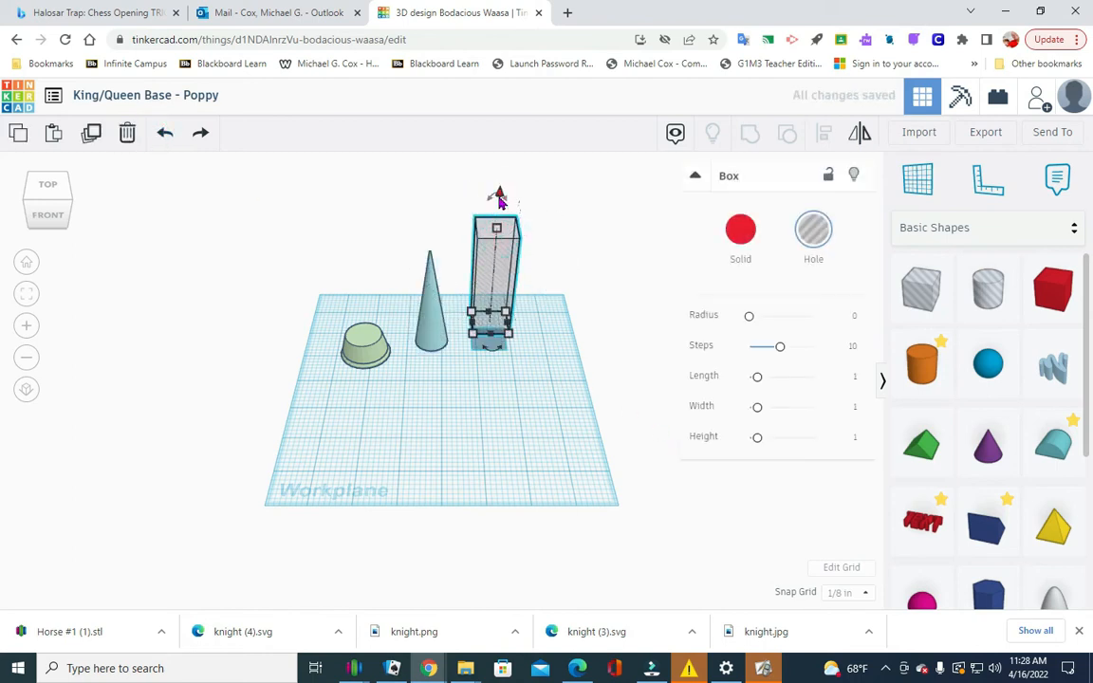
{"action": "left_click", "coordinate": [587, 347]}
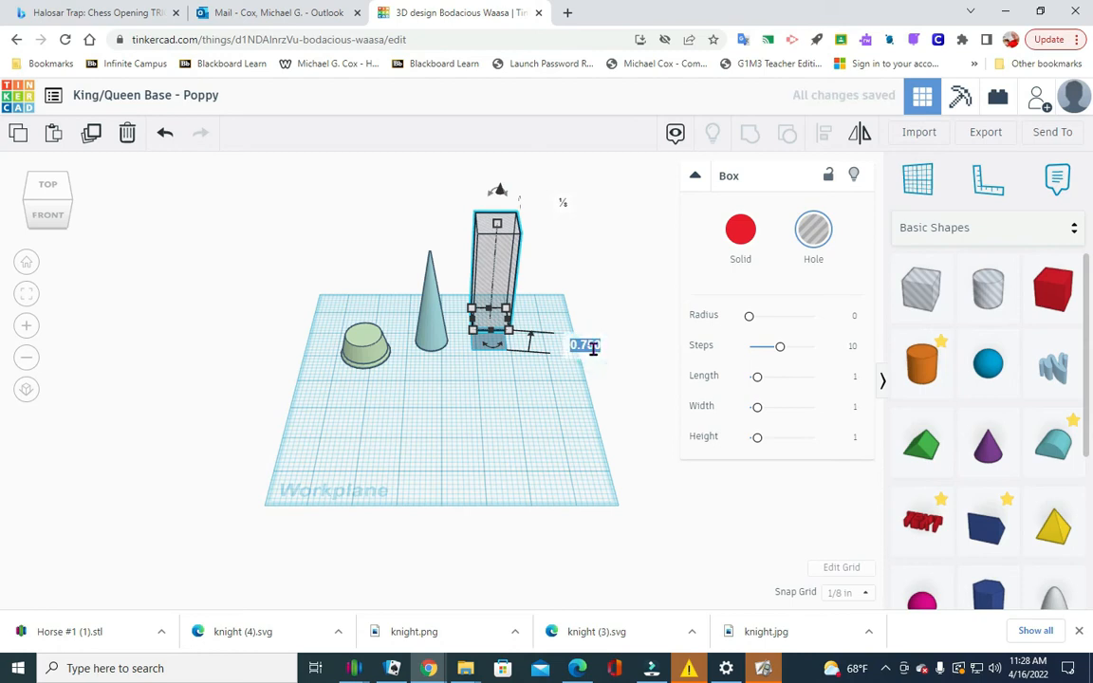
{"action": "type", "text": "1"}
{"action": "key", "text": "Return"}
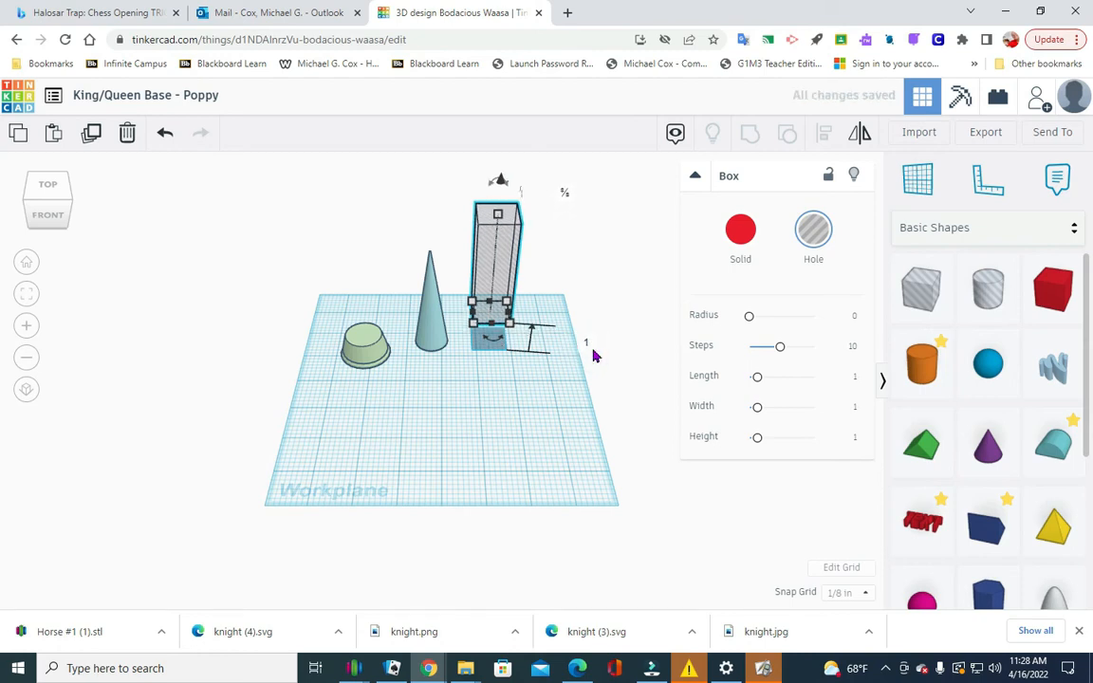
{"action": "left_click", "coordinate": [558, 429]}
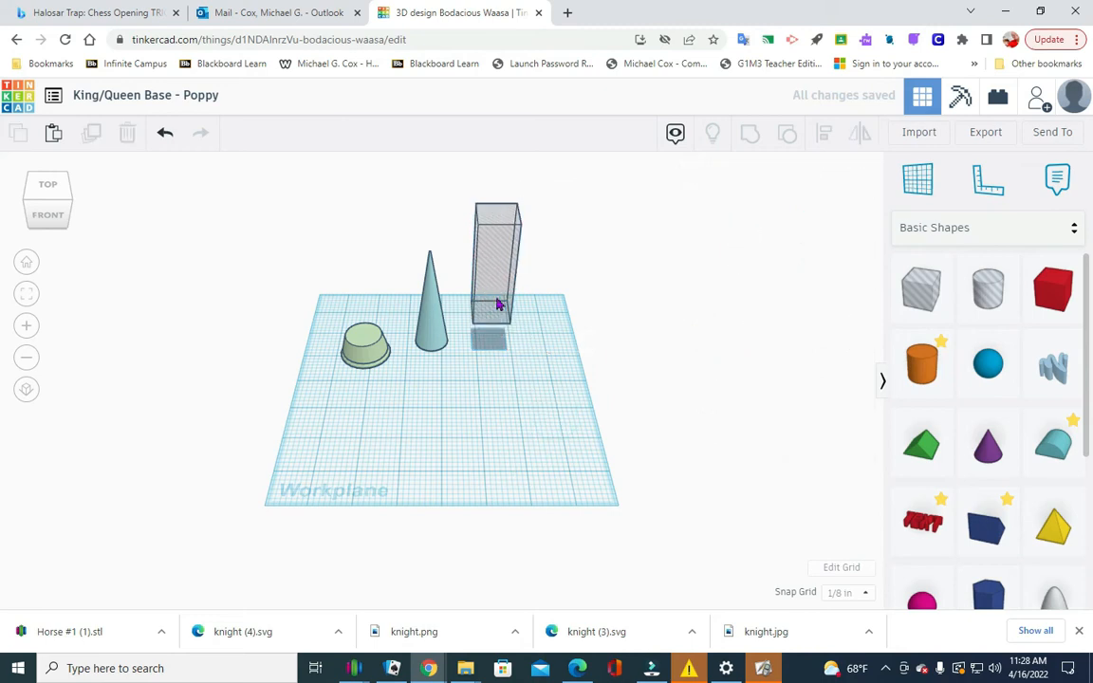
Step: Move the raised hole box over the turquoise cone and centre-align the two shapes in both horizontal directions
{"action": "left_click_drag", "start_coordinate": [503, 302], "coordinate": [438, 302]}
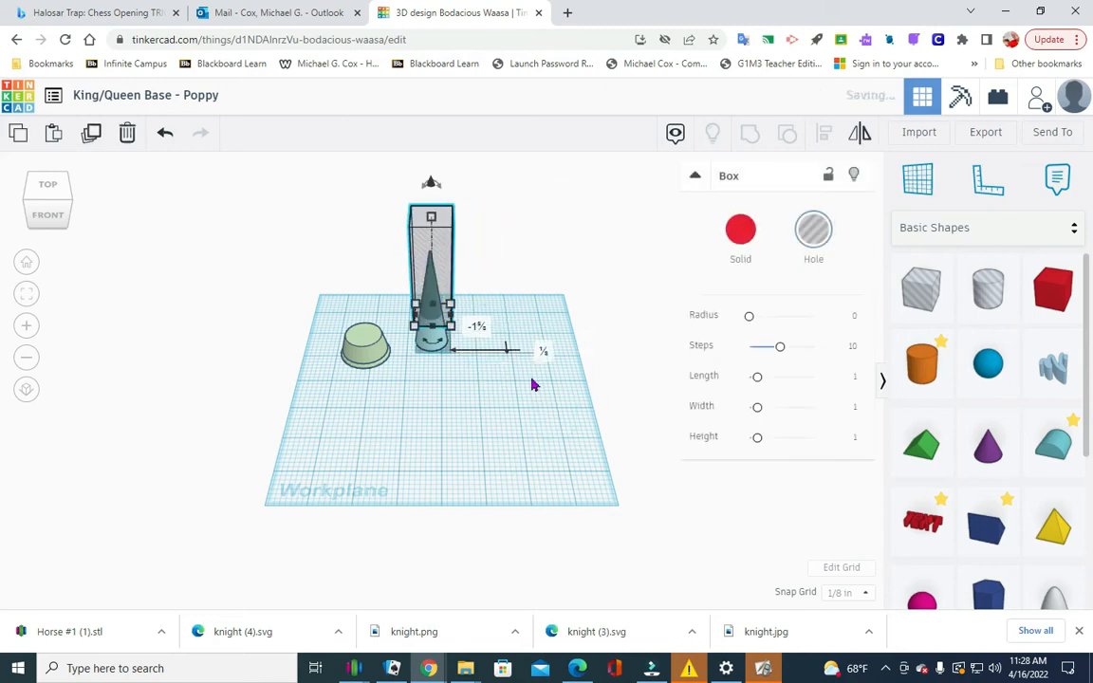
{"action": "left_click", "coordinate": [418, 382]}
{"action": "left_click_drag", "start_coordinate": [415, 375], "coordinate": [449, 254]}
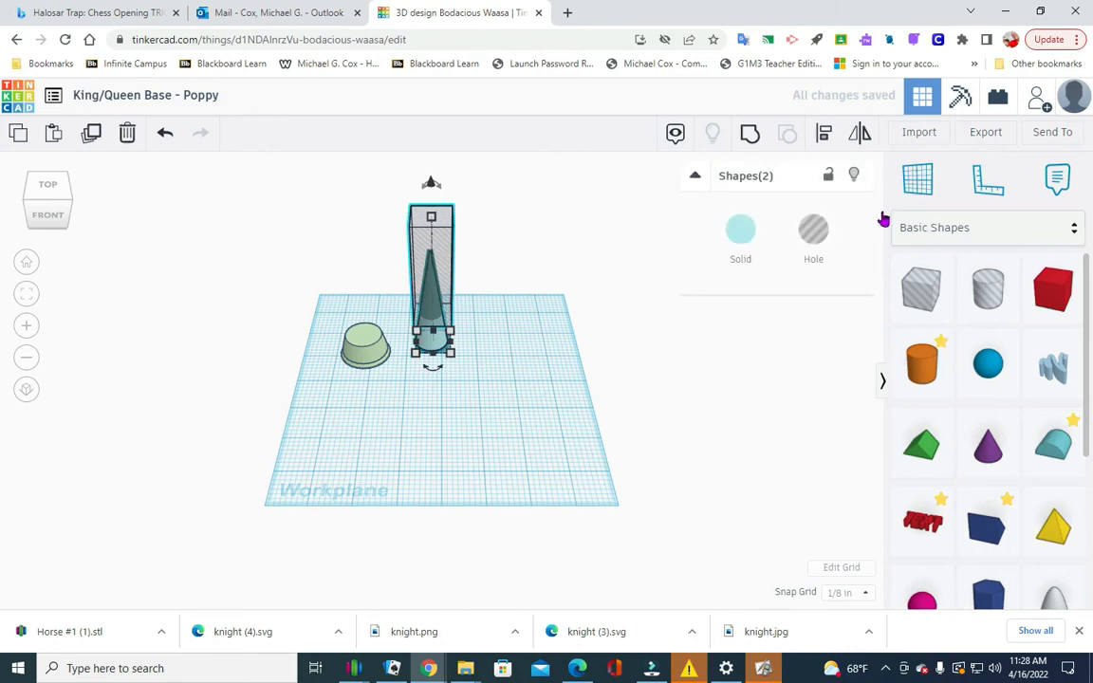
{"action": "left_click", "coordinate": [827, 136]}
{"action": "left_click", "coordinate": [394, 343]}
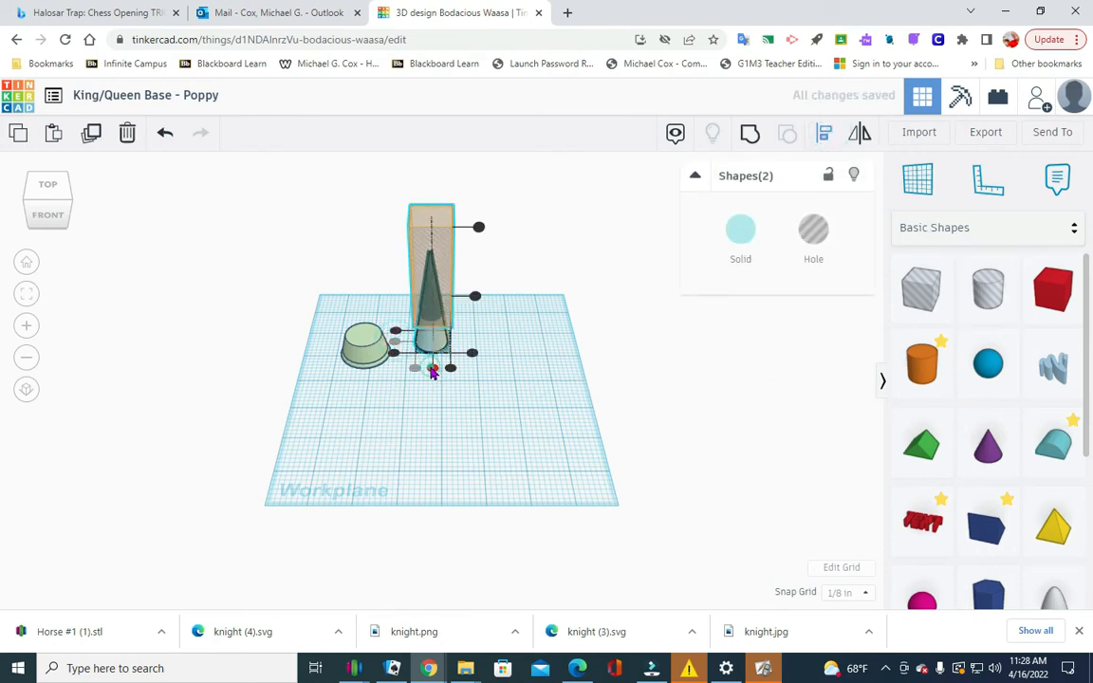
{"action": "left_click", "coordinate": [432, 373]}
{"action": "left_click", "coordinate": [494, 413]}
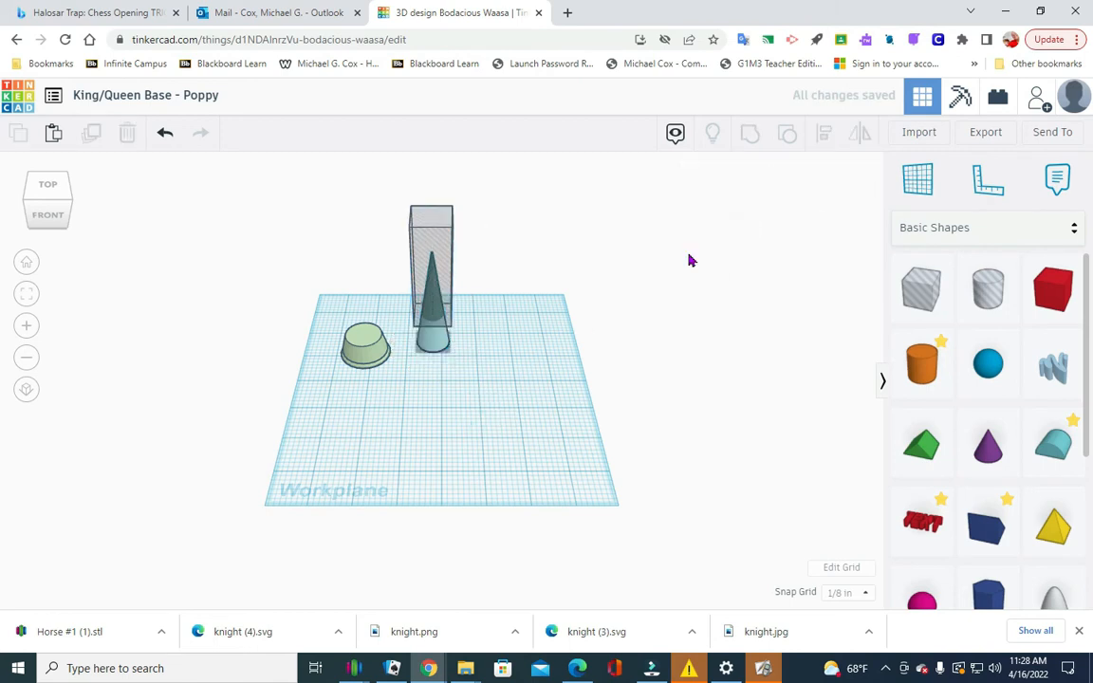
{"action": "left_click", "coordinate": [449, 253]}
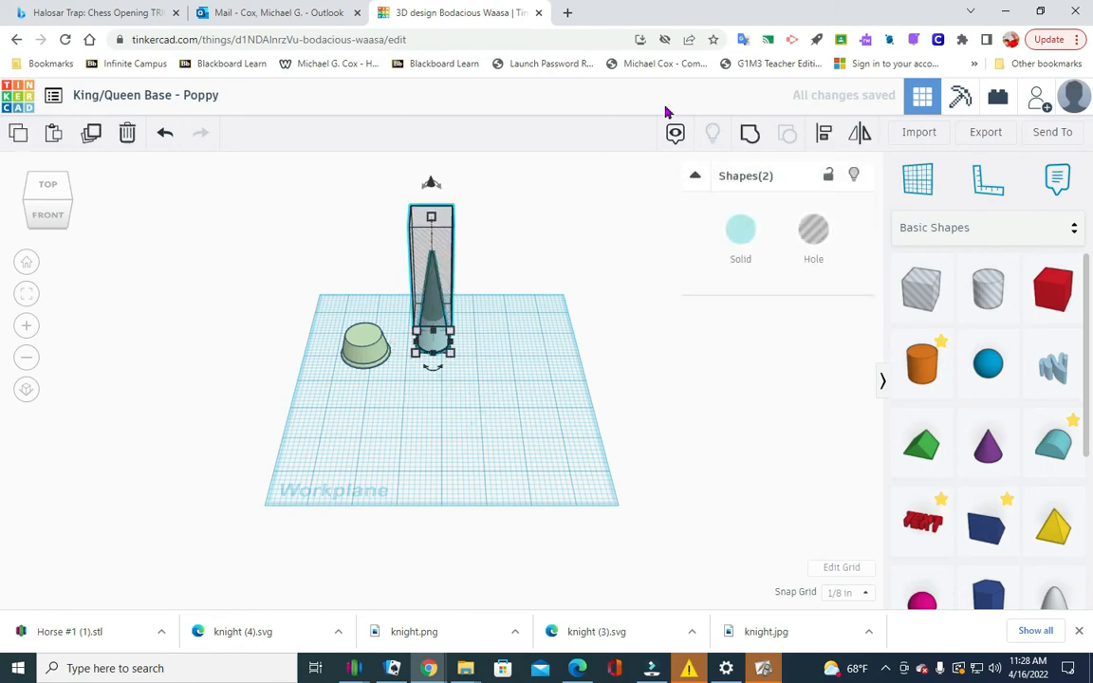
Step: Group the turquoise cone with the hole box, and raise the truncated cone to 5/8 inch above the workplane
{"action": "left_click", "coordinate": [749, 132]}
{"action": "left_click", "coordinate": [507, 359]}
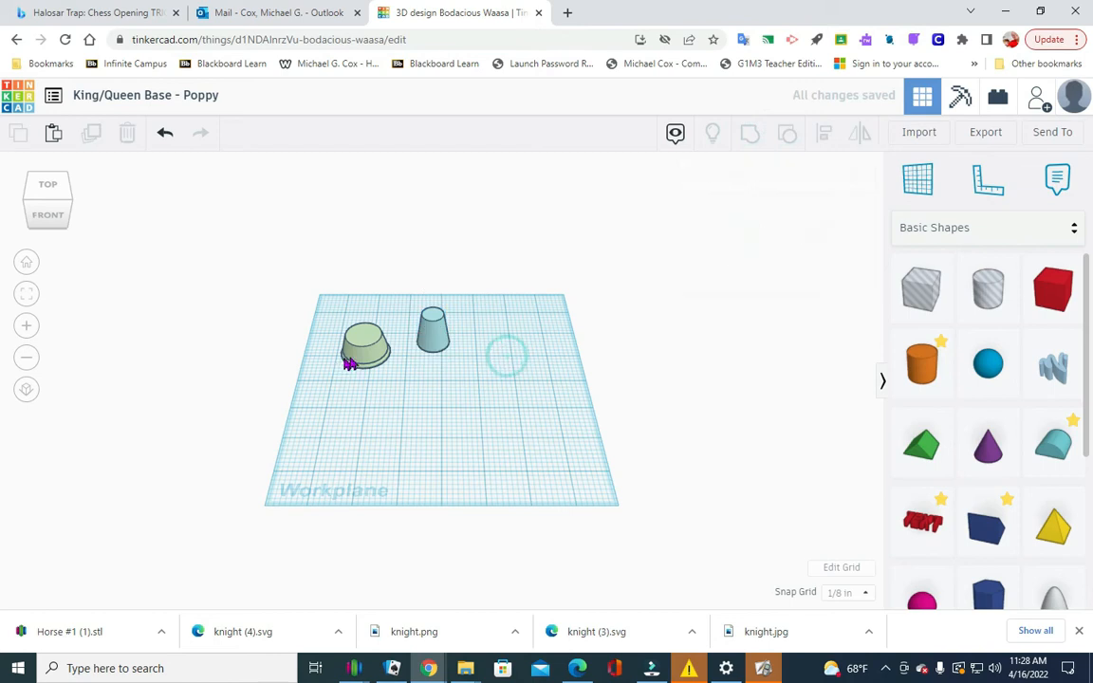
{"action": "left_click", "coordinate": [360, 347]}
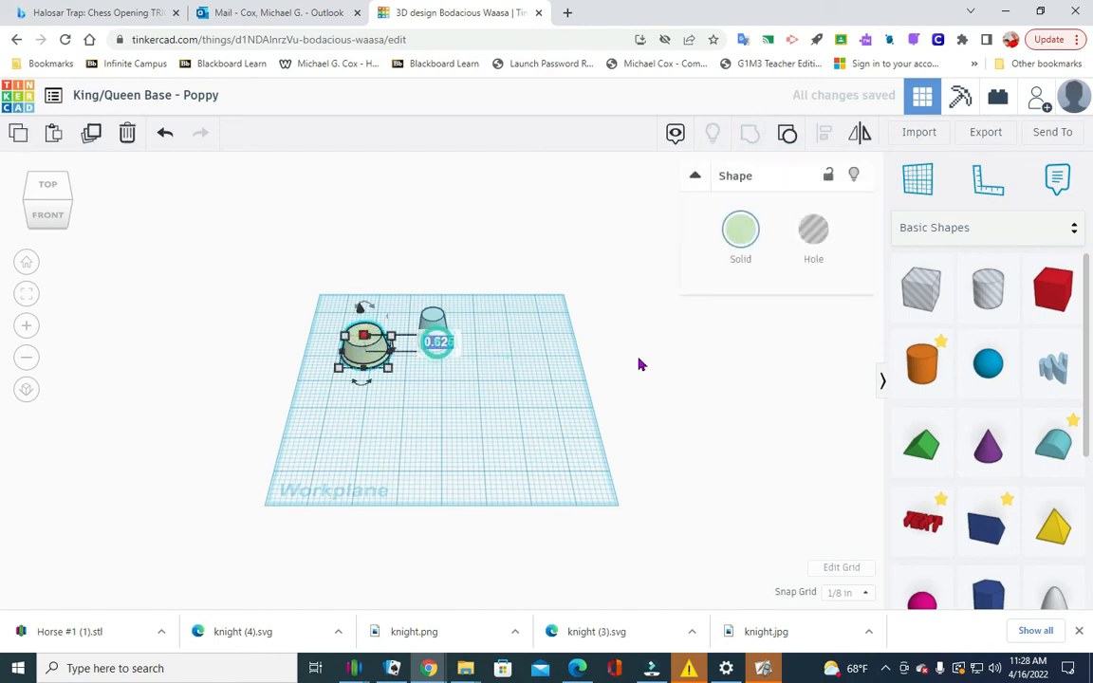
{"action": "left_click", "coordinate": [438, 323]}
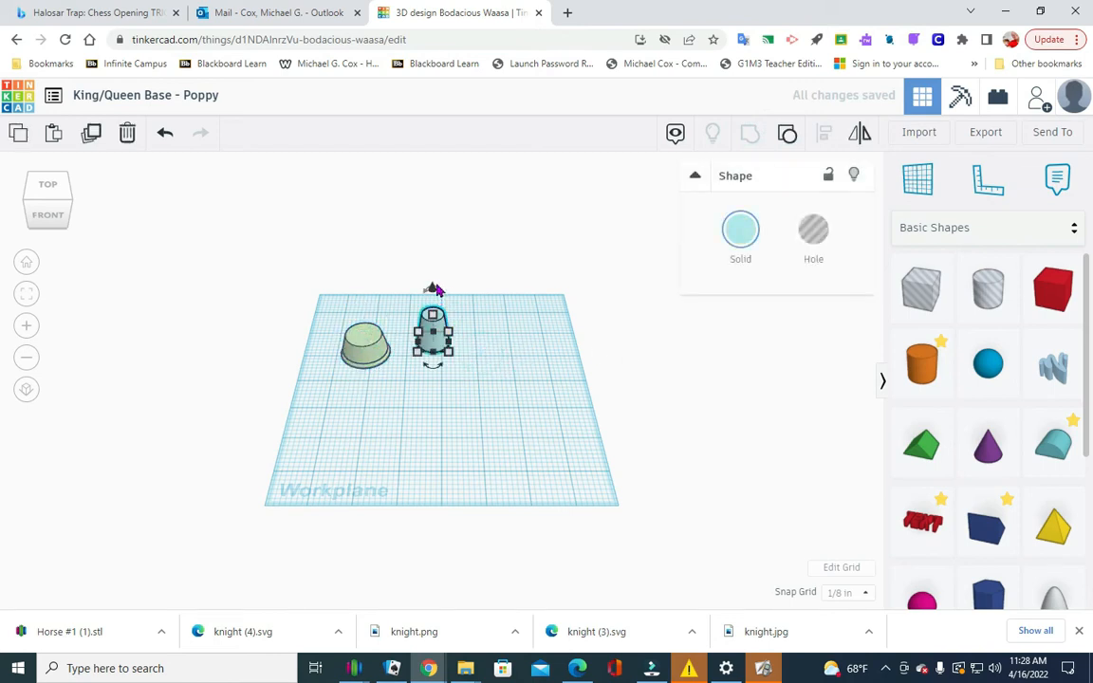
{"action": "left_click_drag", "start_coordinate": [435, 289], "coordinate": [433, 279]}
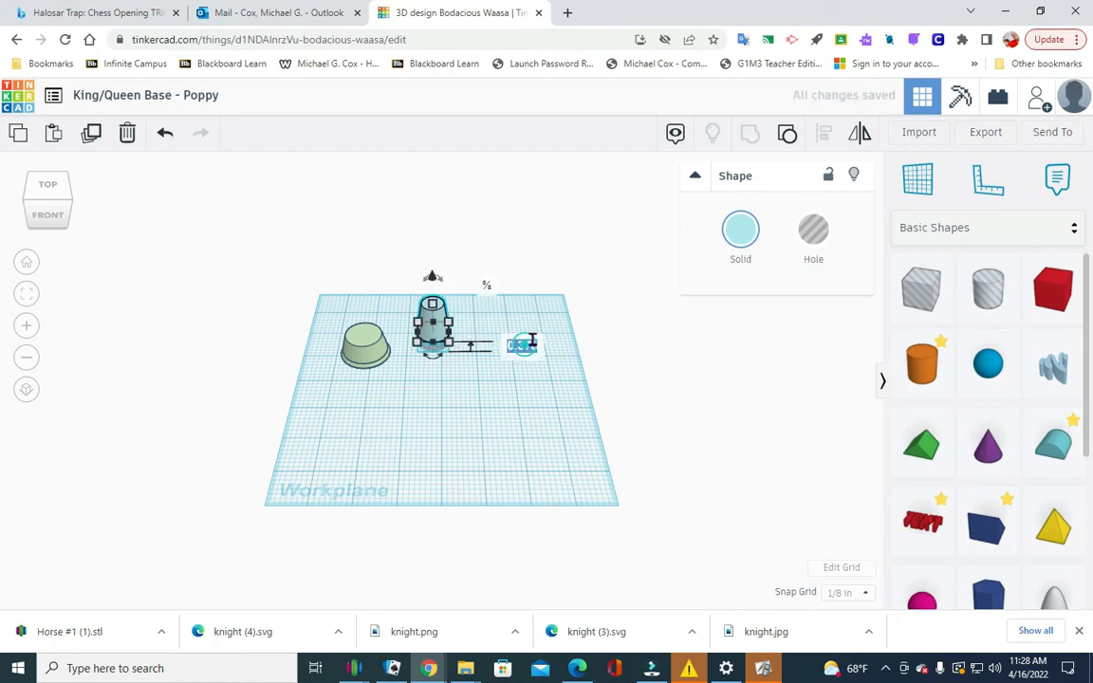
{"action": "key", "text": "BackSpace"}
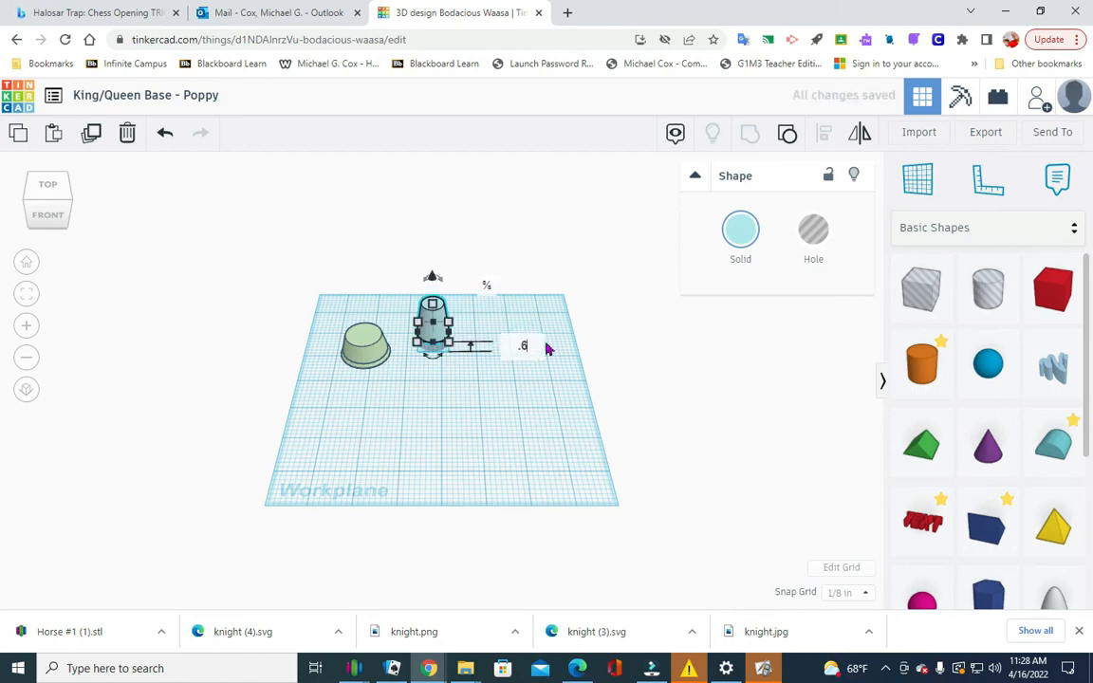
{"action": "key", "text": "Return"}
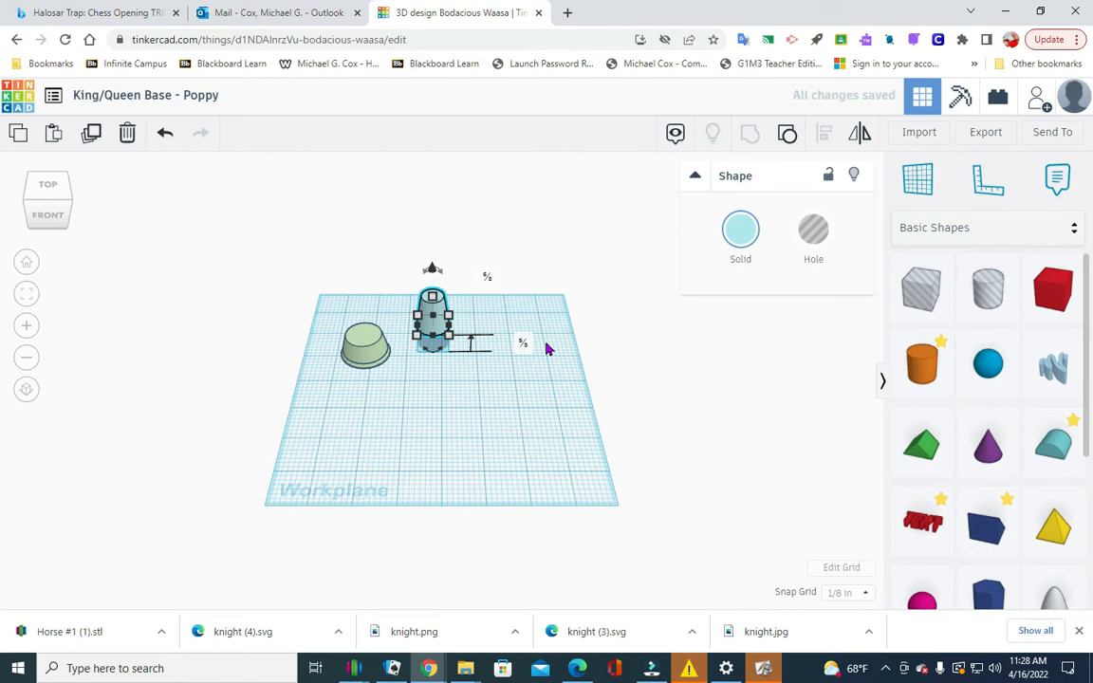
{"action": "left_click", "coordinate": [504, 385]}
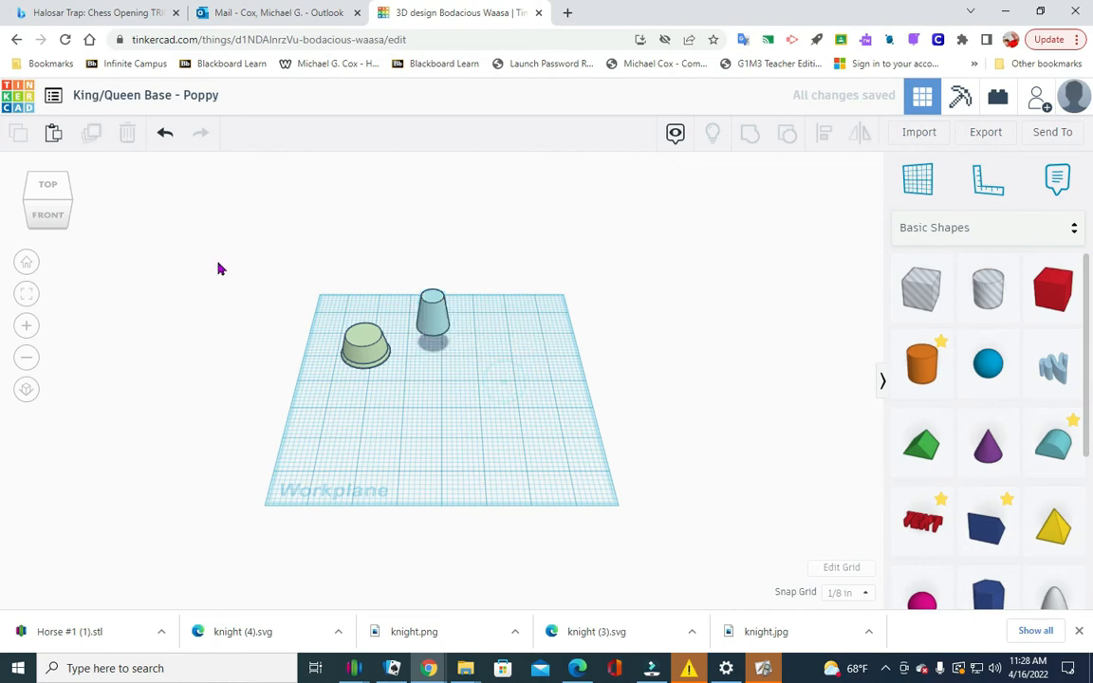
Step: Centre the raised turquoise cone on the green base in both horizontal directions and group the two shapes
{"action": "left_click_drag", "start_coordinate": [446, 329], "coordinate": [374, 335]}
{"action": "left_click", "coordinate": [445, 375]}
{"action": "left_click_drag", "start_coordinate": [333, 399], "coordinate": [400, 293]}
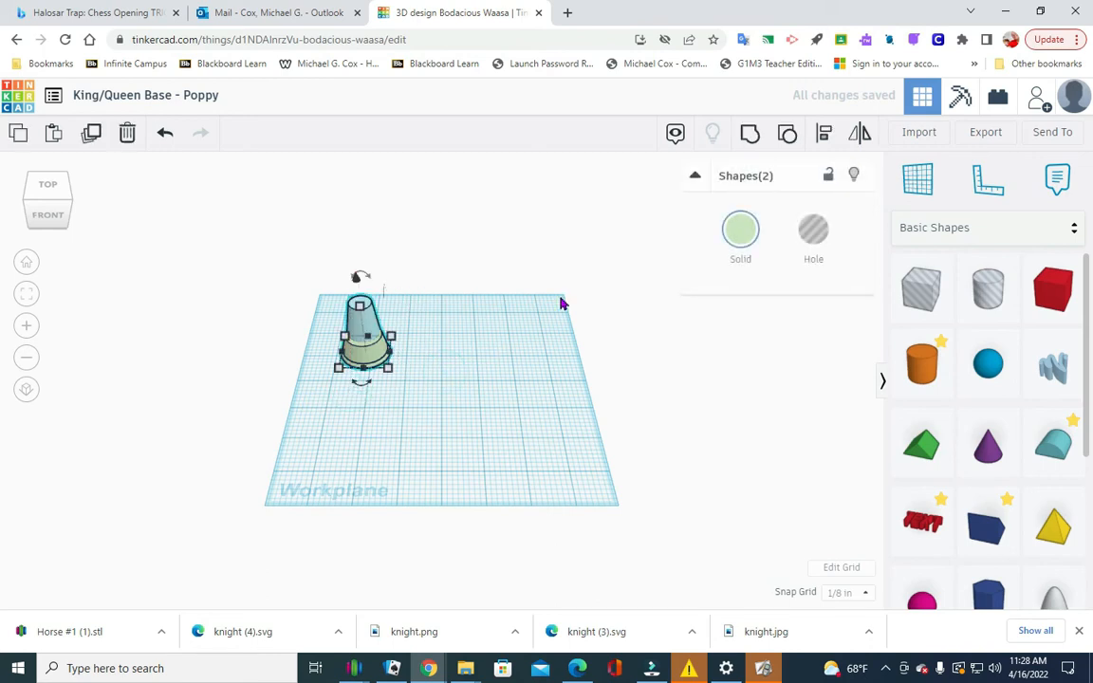
{"action": "left_click", "coordinate": [823, 138]}
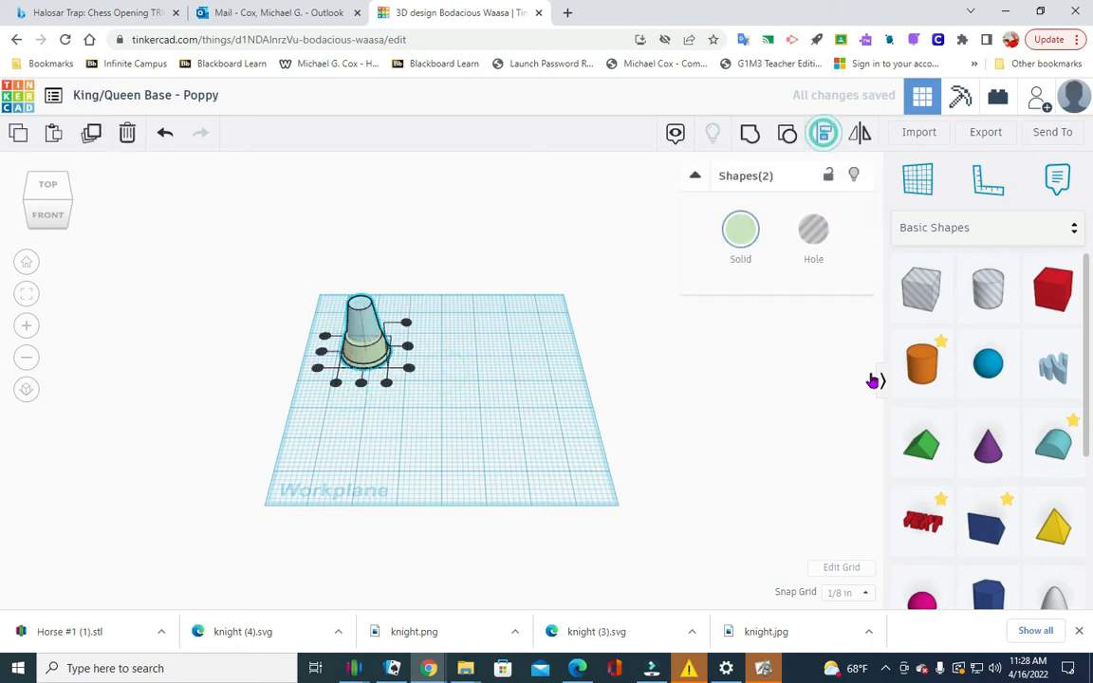
{"action": "left_click", "coordinate": [361, 383]}
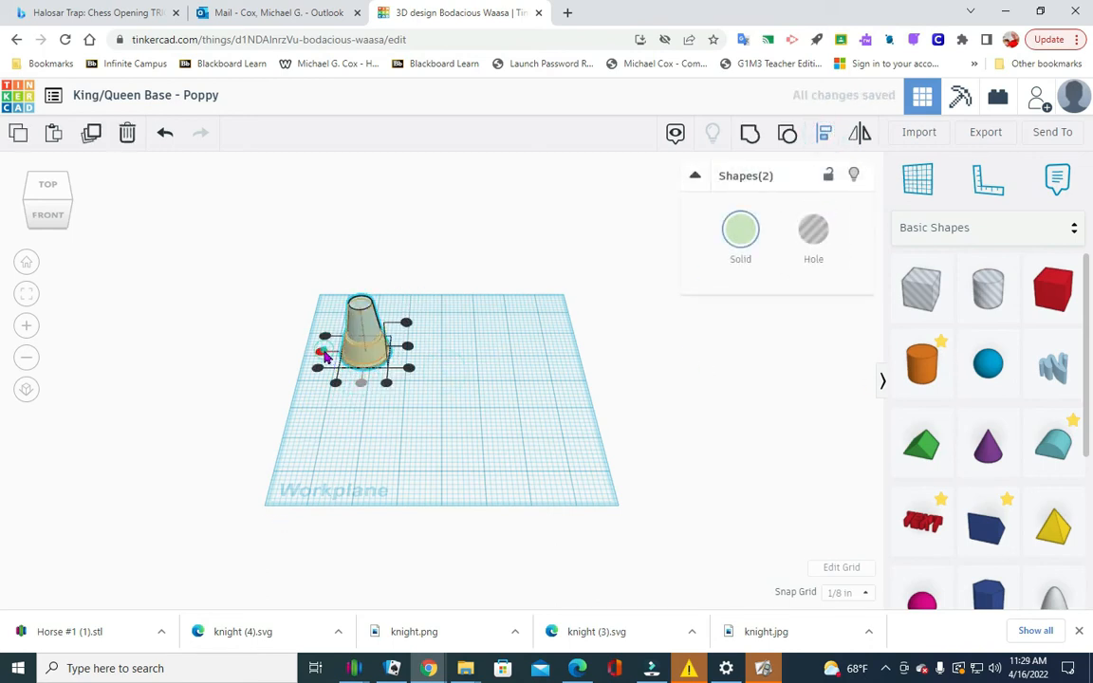
{"action": "left_click", "coordinate": [324, 354]}
{"action": "key", "text": "ctrl+g"}
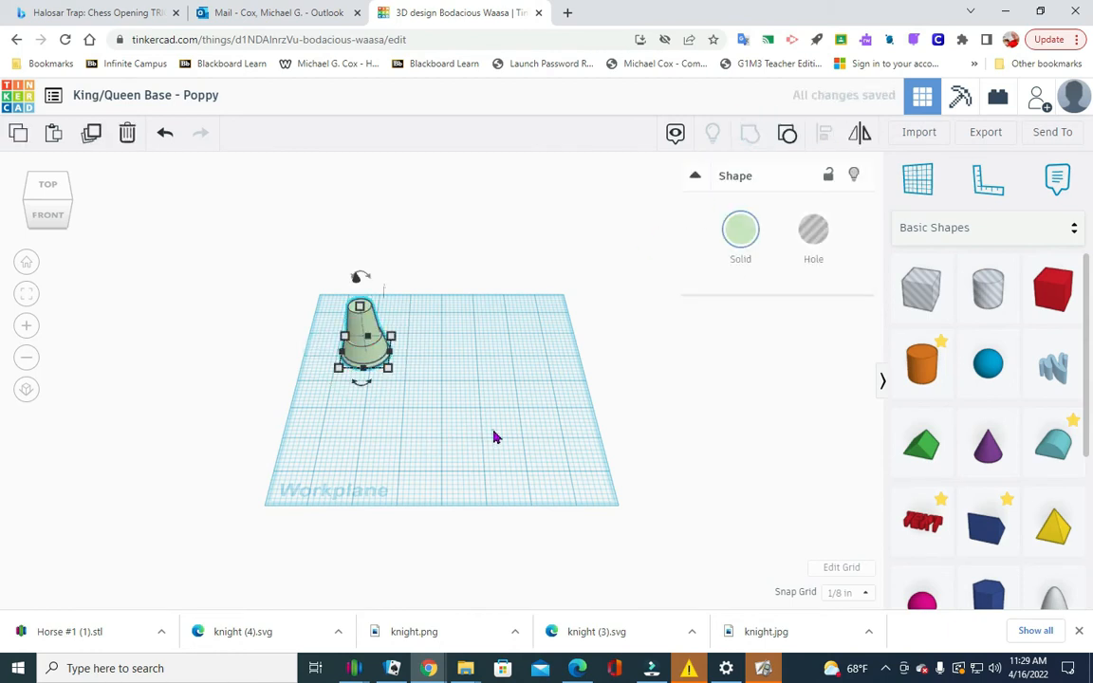
{"action": "left_click", "coordinate": [493, 438]}
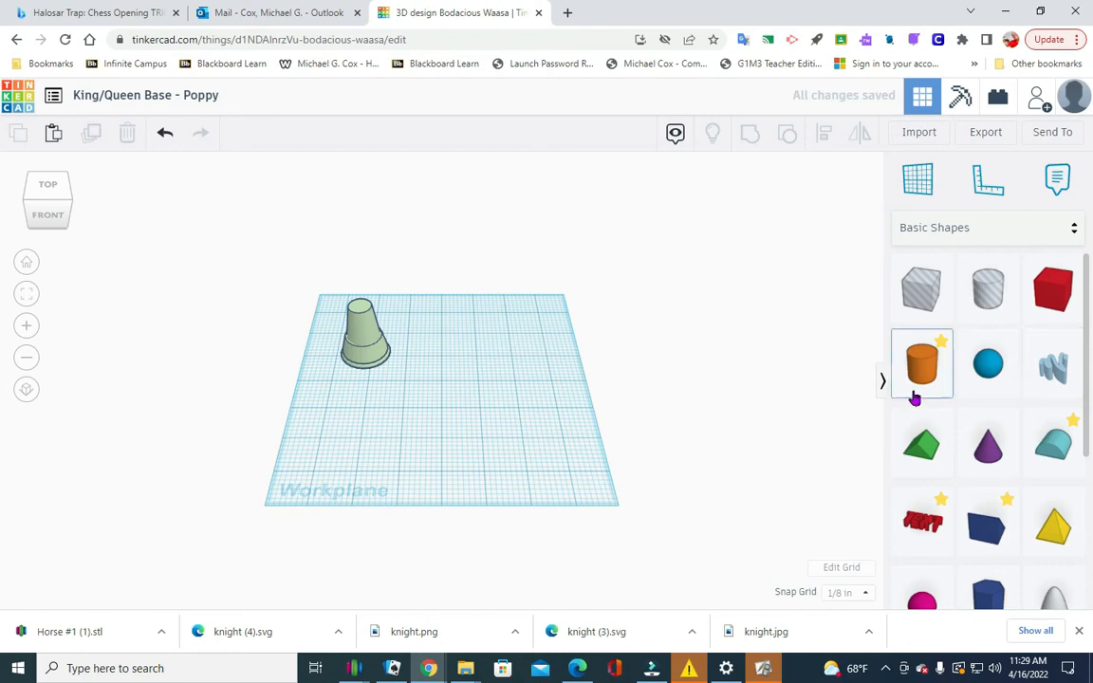
Step: Place a new cone beside the green base and recolour it light orange
{"action": "left_click_drag", "start_coordinate": [996, 454], "coordinate": [435, 342]}
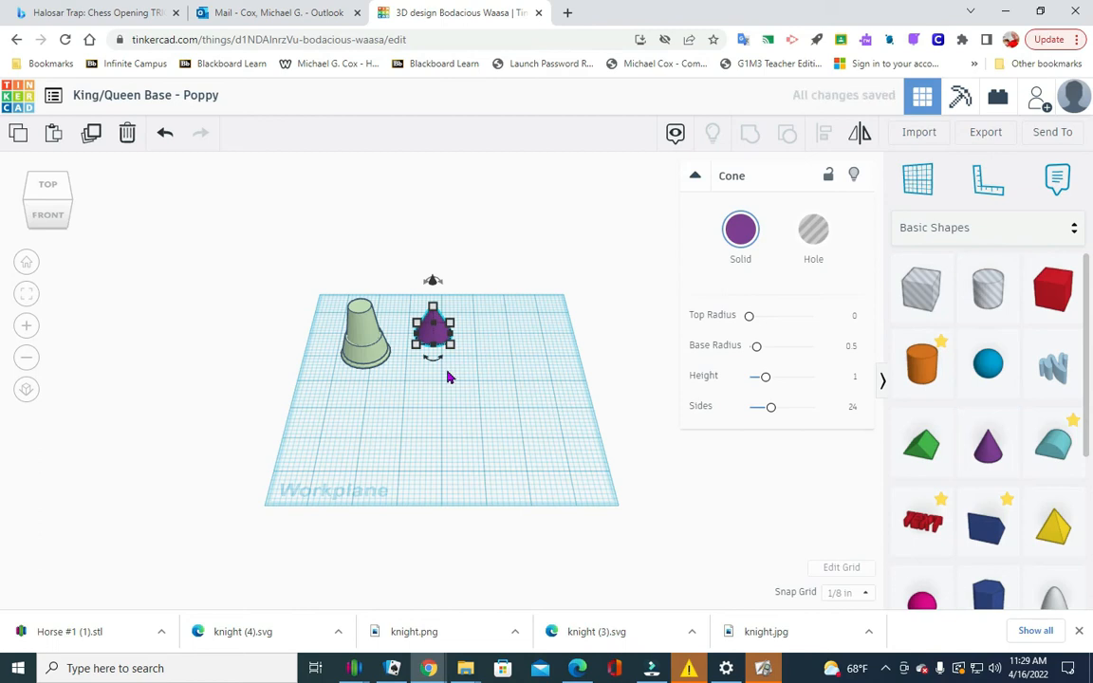
{"action": "left_click", "coordinate": [747, 231]}
{"action": "left_click", "coordinate": [750, 342]}
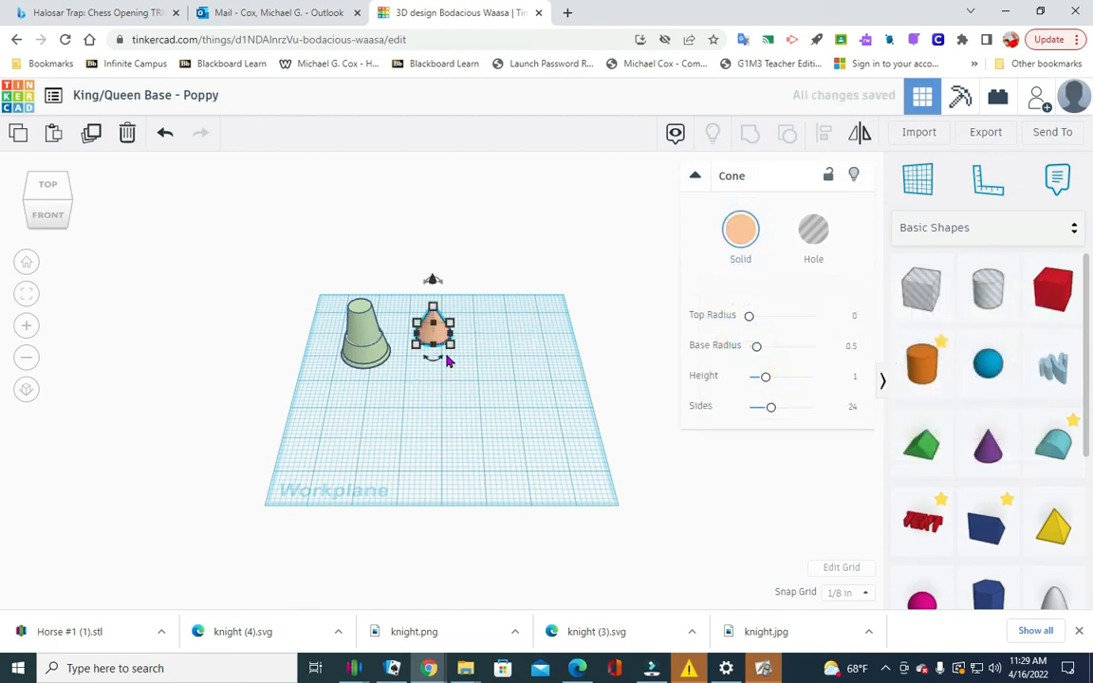
Step: Set the light orange cone's height to 0.1 inch, keeping its base size
{"action": "left_click", "coordinate": [432, 396]}
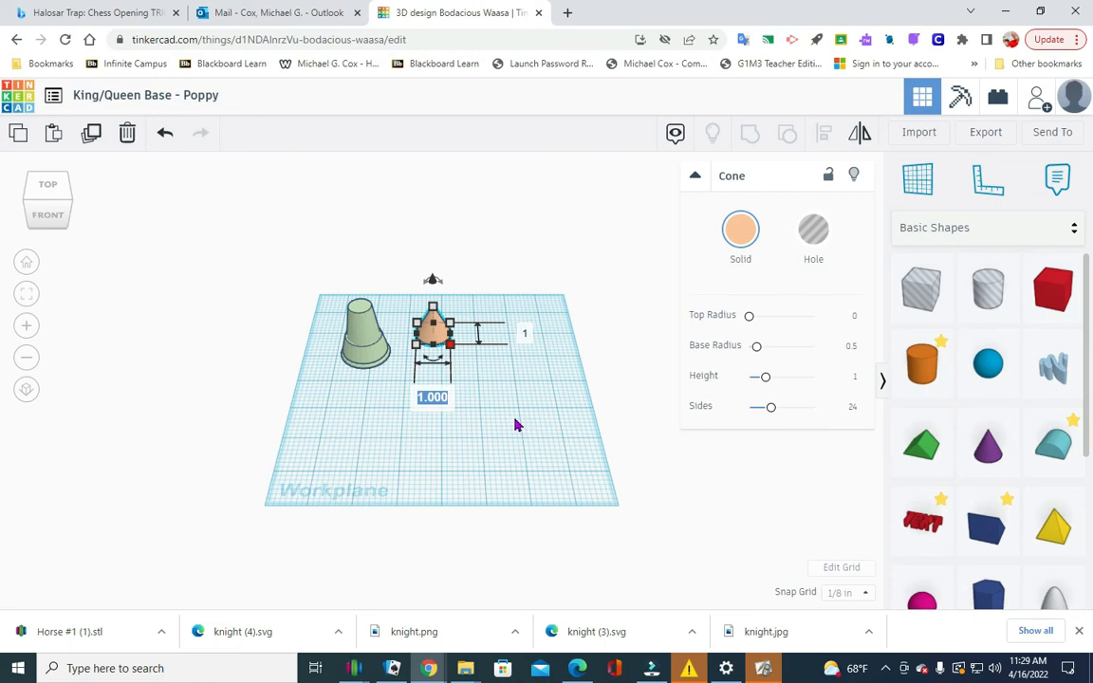
{"action": "left_click", "coordinate": [427, 328]}
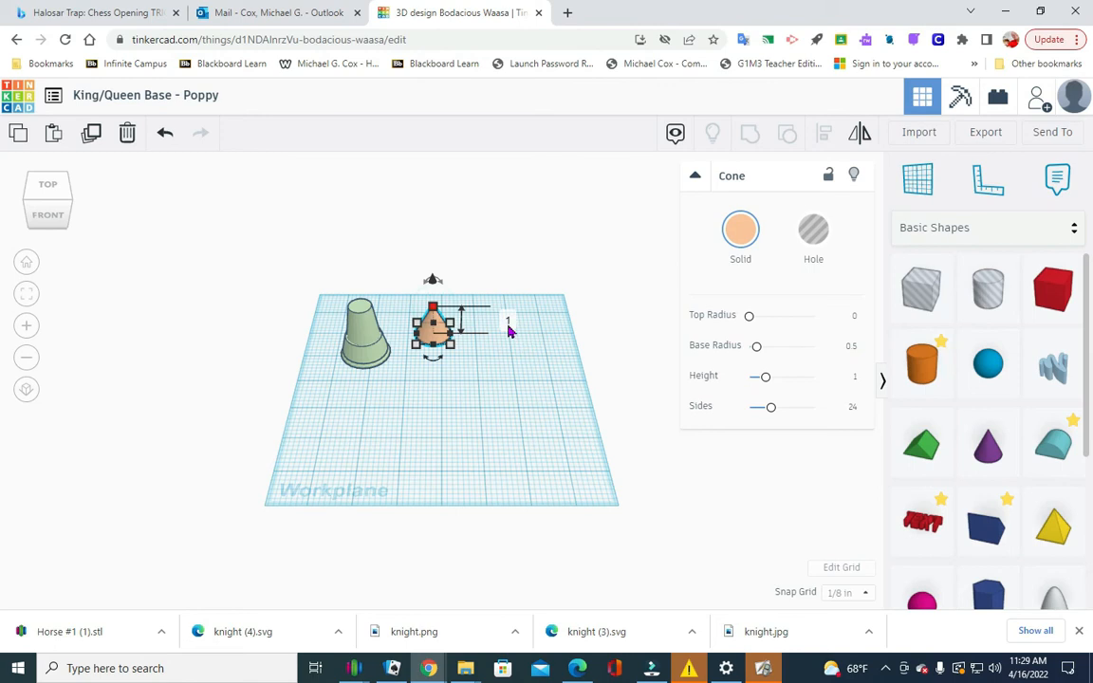
{"action": "left_click", "coordinate": [507, 321]}
{"action": "key", "text": "BackSpace"}
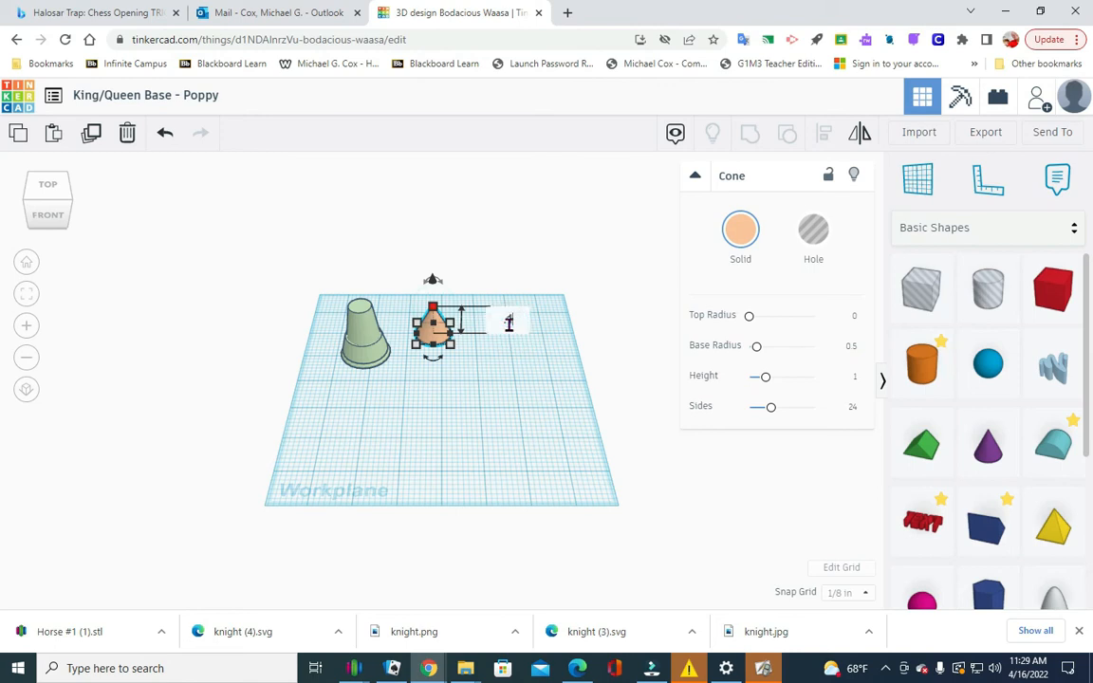
{"action": "key", "text": "Return"}
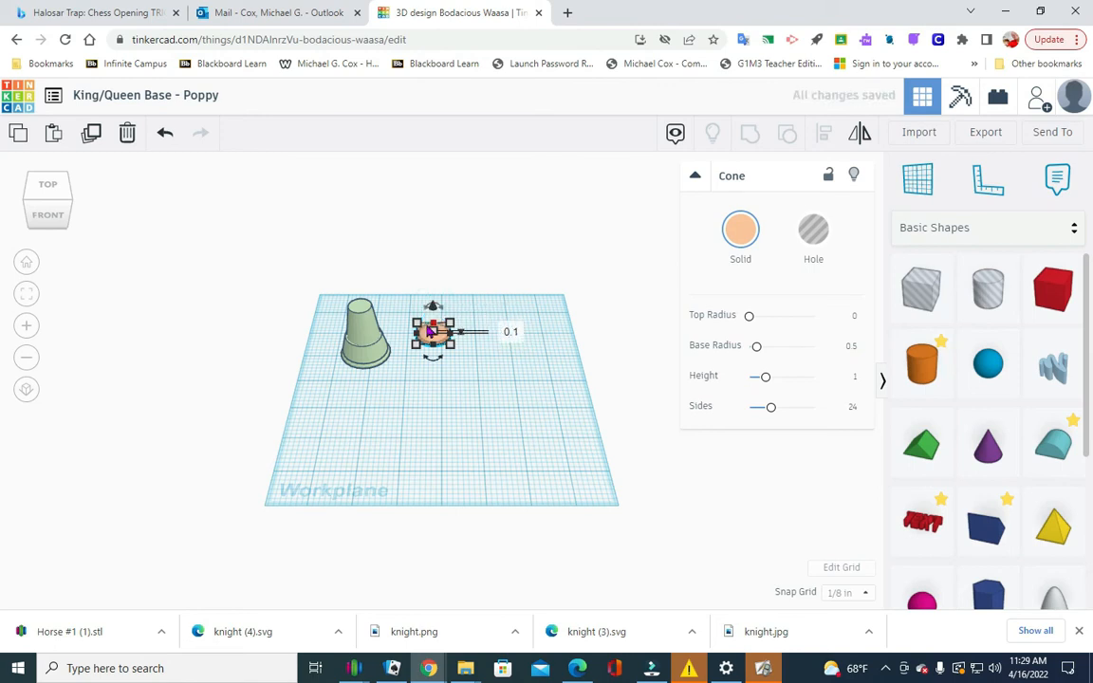
{"action": "left_click", "coordinate": [517, 410]}
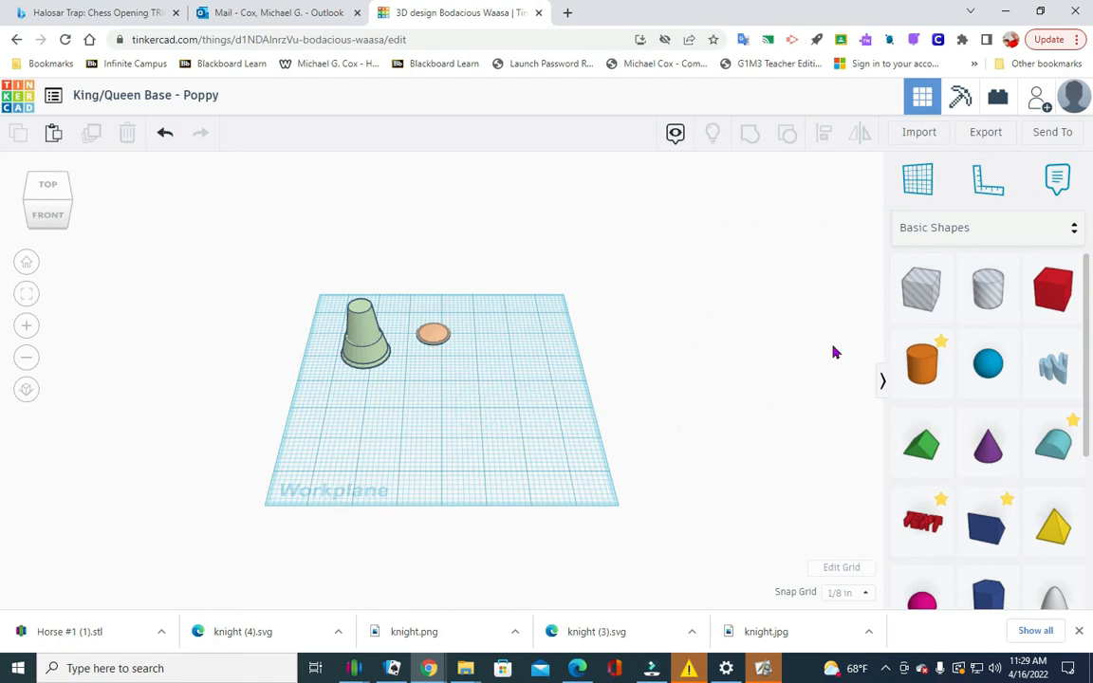
Step: Check the green base's height and raise the flat orange cone to 1.625 inches above the workplane
{"action": "left_click", "coordinate": [360, 315]}
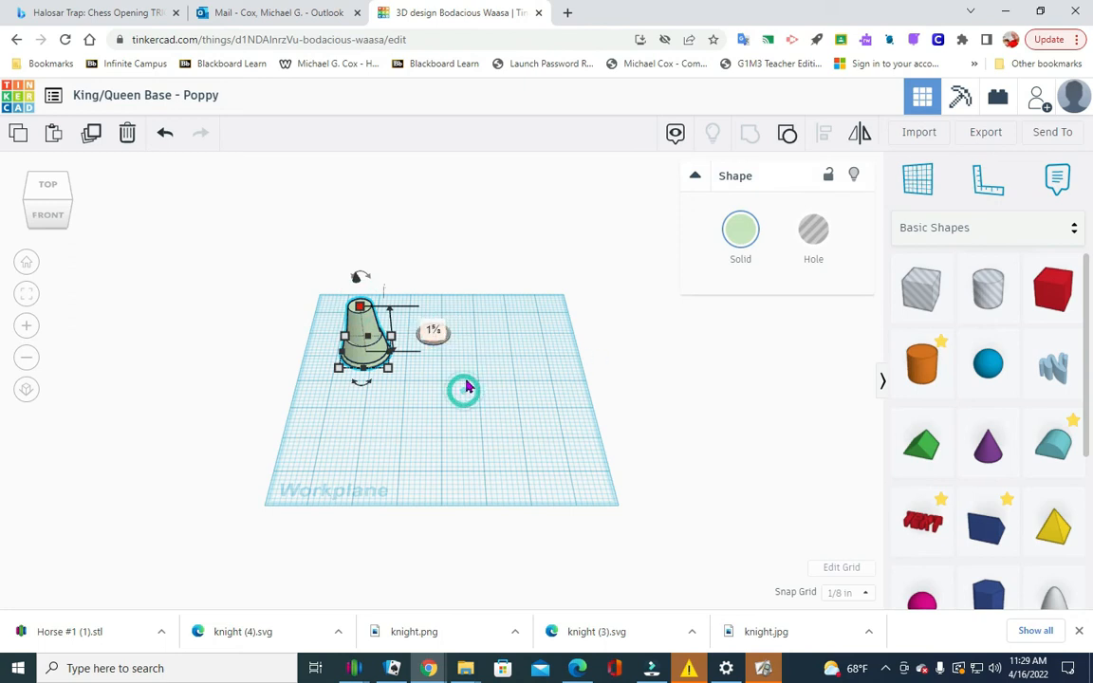
{"action": "left_click", "coordinate": [415, 384]}
{"action": "scroll", "coordinate": [464, 337], "scroll_direction": "up", "scroll_amount": 5}
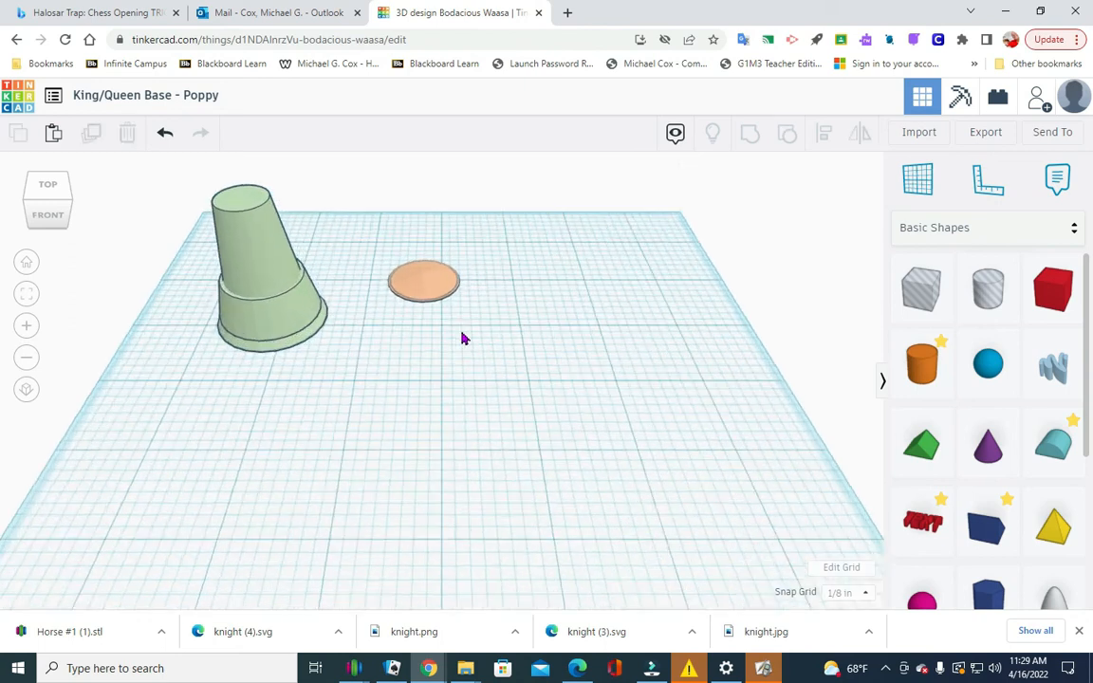
{"action": "left_click", "coordinate": [425, 285]}
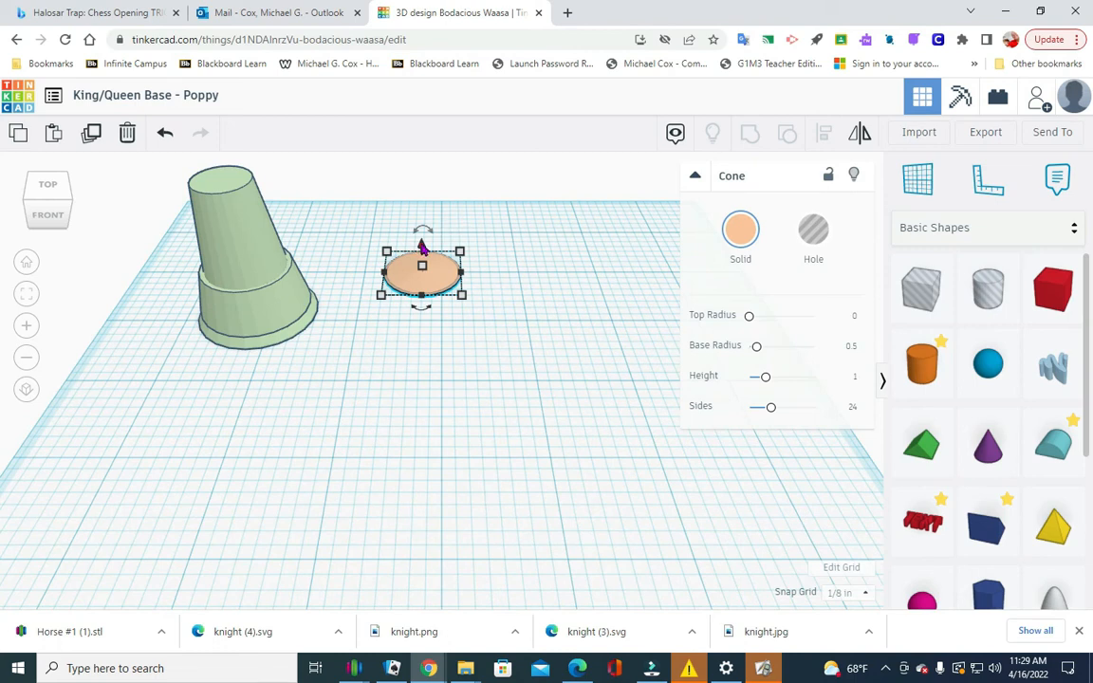
{"action": "left_click_drag", "start_coordinate": [424, 247], "coordinate": [419, 236]}
{"action": "left_click", "coordinate": [537, 289]}
{"action": "type", "text": "1"}
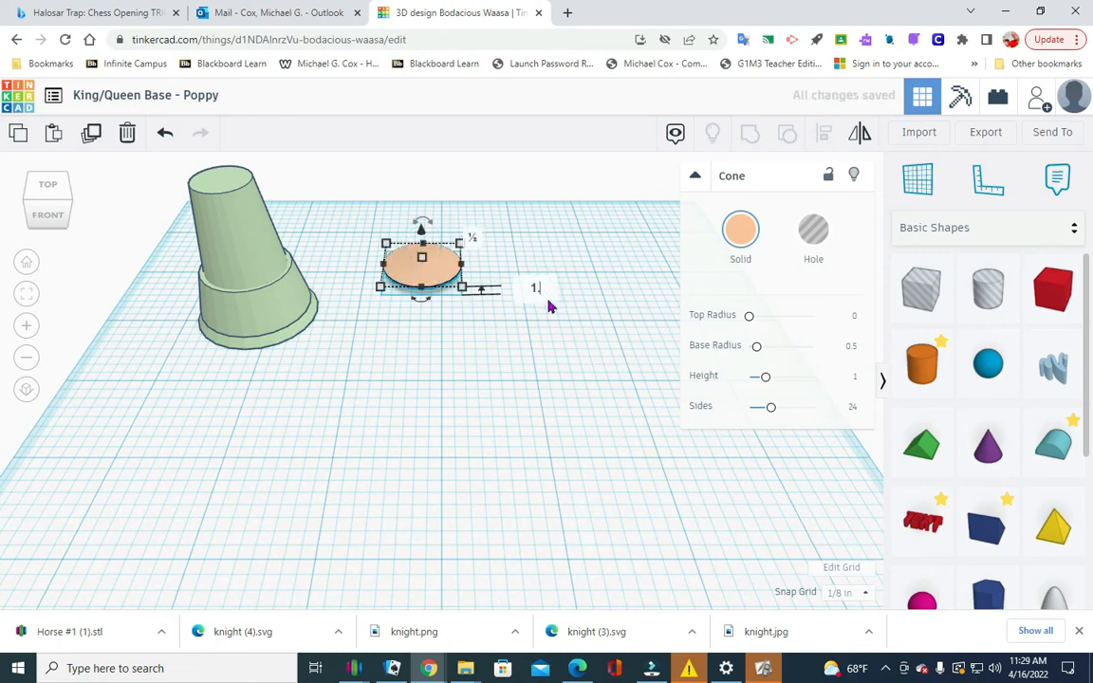
{"action": "type", "text": ".625"}
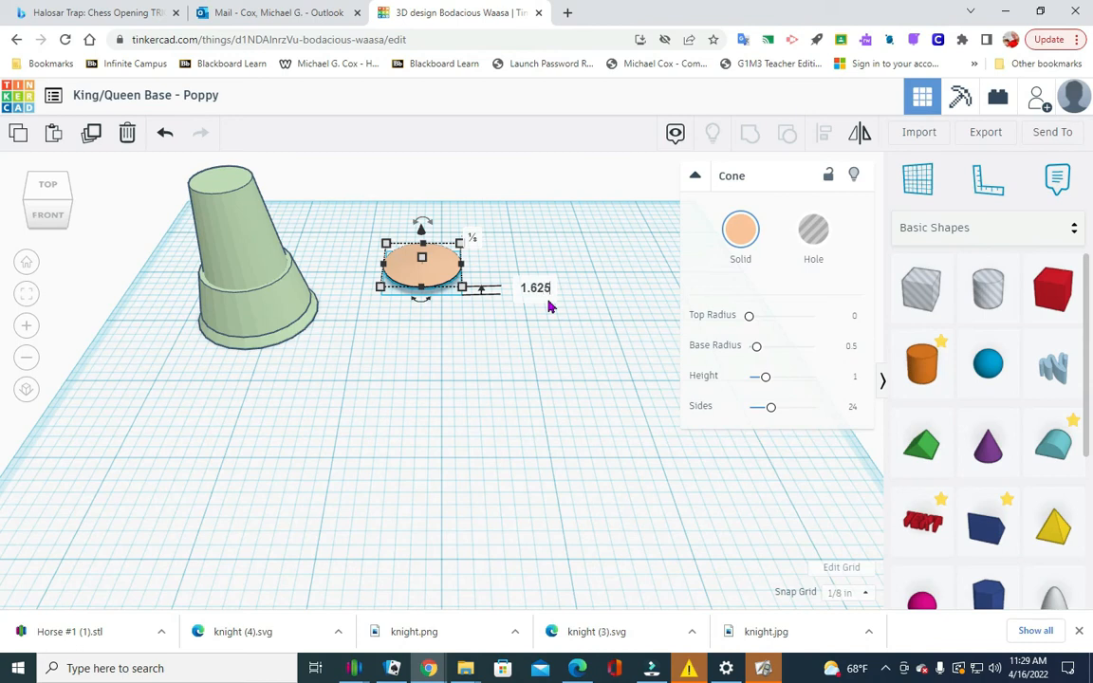
{"action": "key", "text": "Return"}
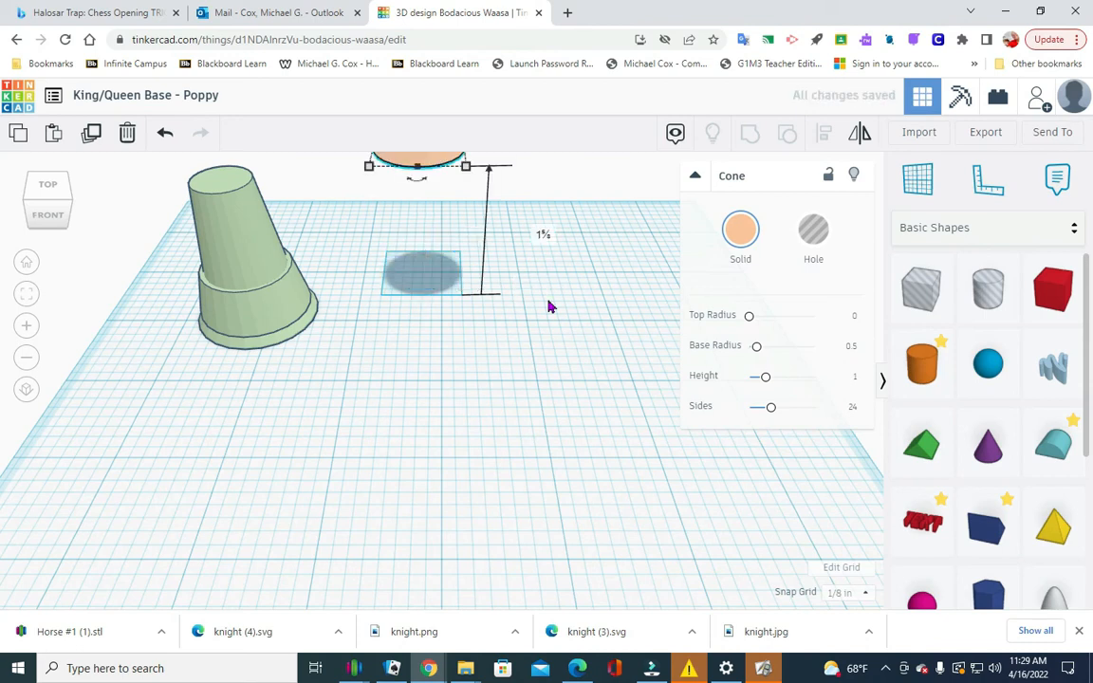
{"action": "scroll", "coordinate": [459, 449], "scroll_direction": "down", "scroll_amount": 8}
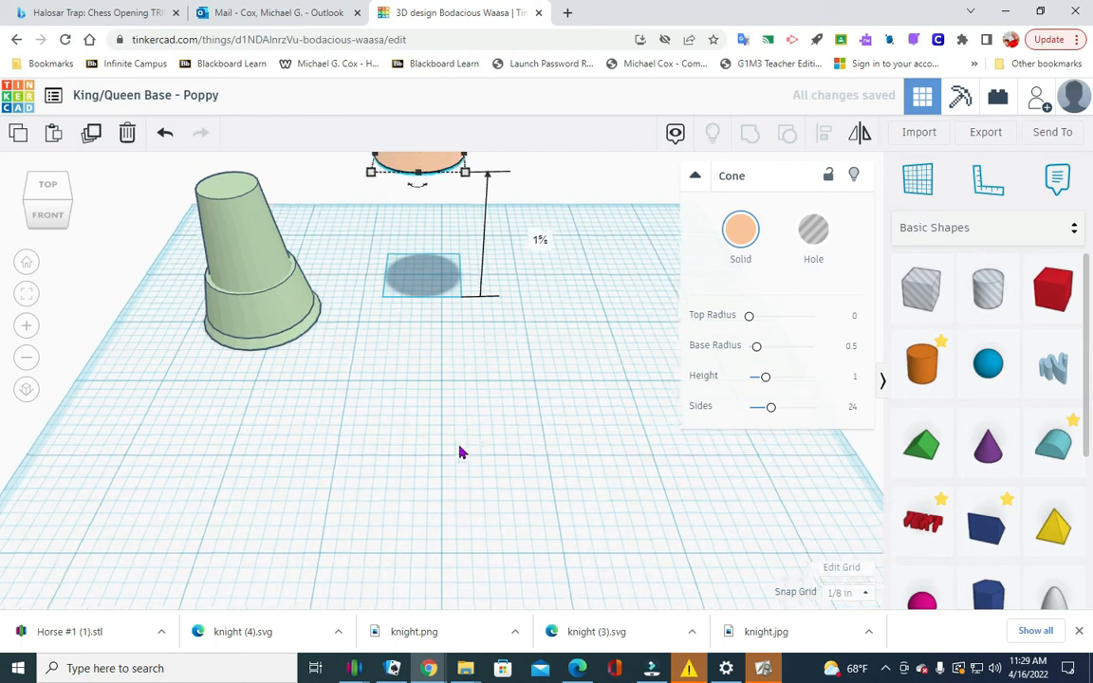
{"action": "left_click", "coordinate": [537, 373]}
{"action": "scroll", "coordinate": [432, 356], "scroll_direction": "up", "scroll_amount": 3}
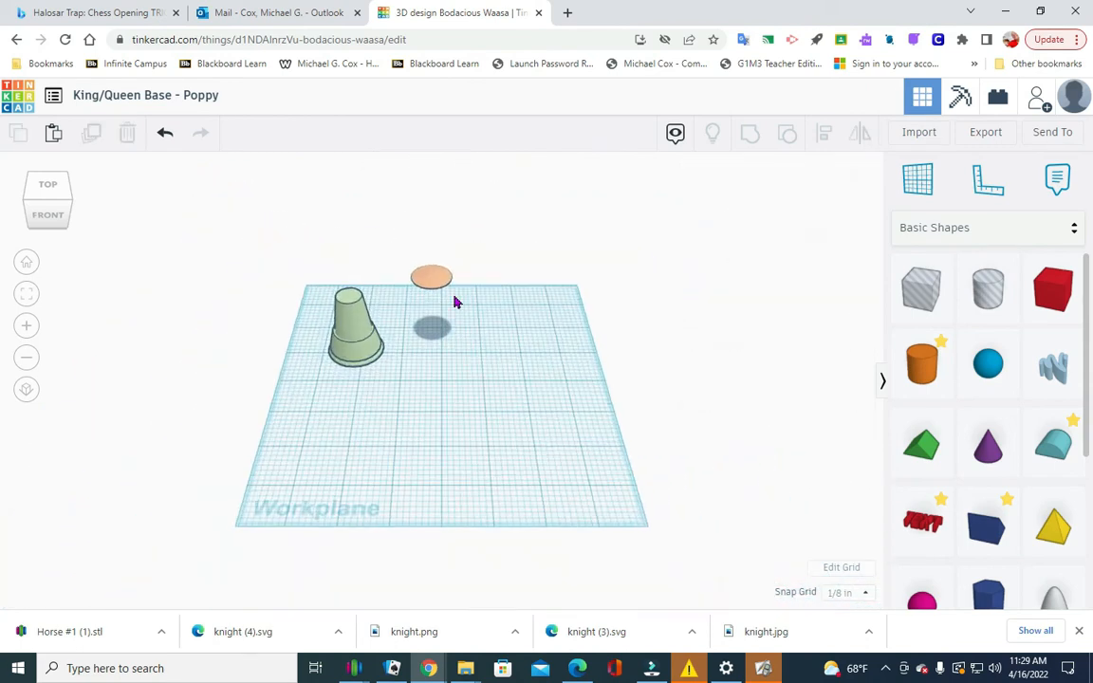
Step: Move the raised orange cone onto the green base and centre-align the two shapes in both horizontal directions
{"action": "left_click_drag", "start_coordinate": [445, 287], "coordinate": [359, 304]}
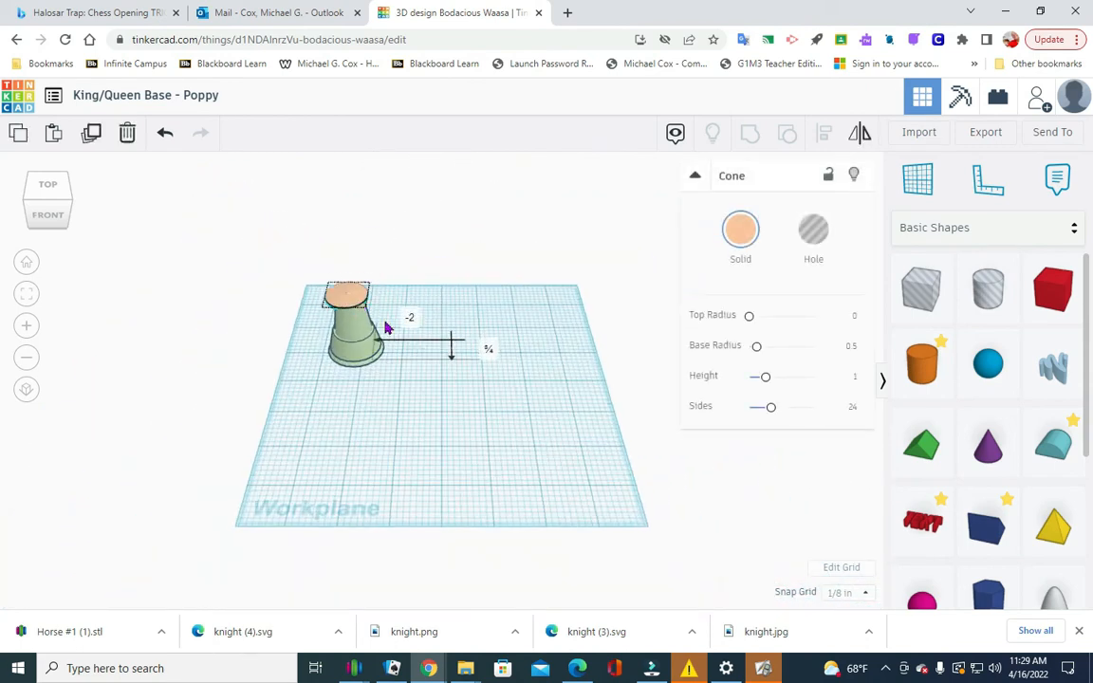
{"action": "left_click", "coordinate": [375, 399]}
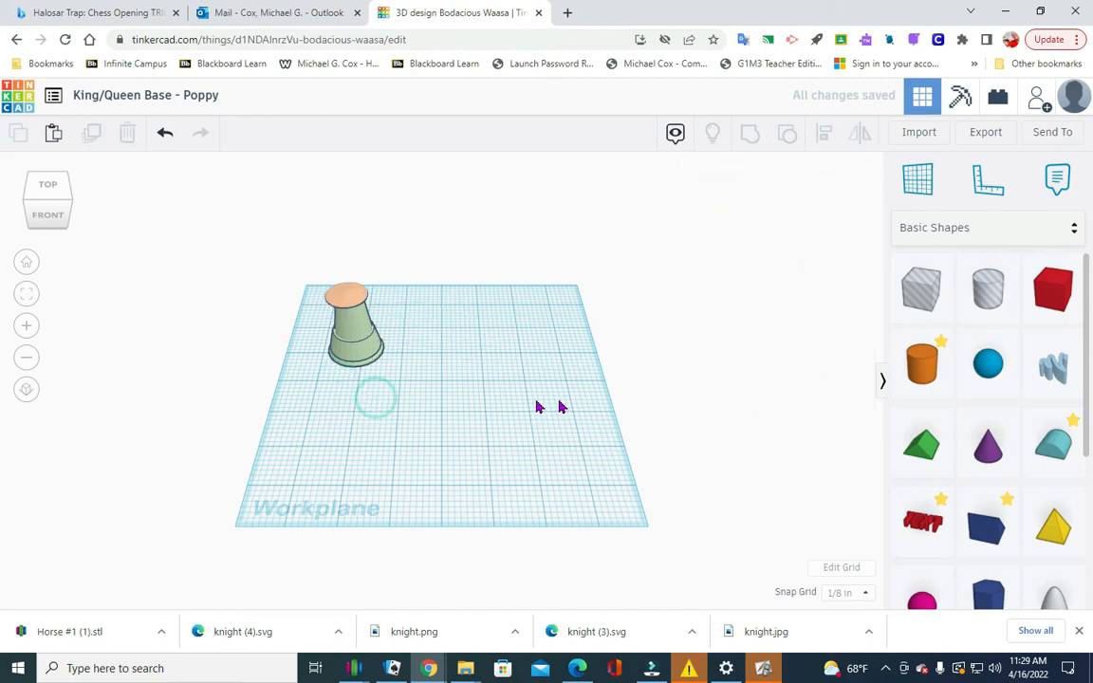
{"action": "left_click_drag", "start_coordinate": [323, 384], "coordinate": [366, 273]}
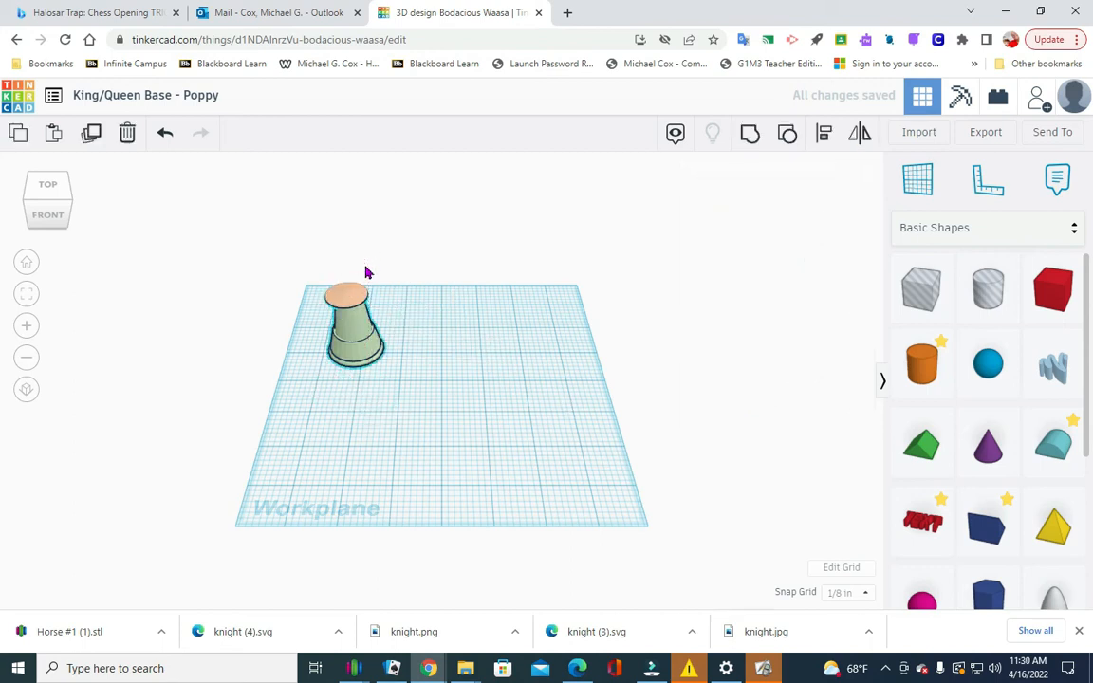
{"action": "left_click", "coordinate": [822, 134]}
{"action": "left_click", "coordinate": [348, 382]}
{"action": "left_click", "coordinate": [310, 350]}
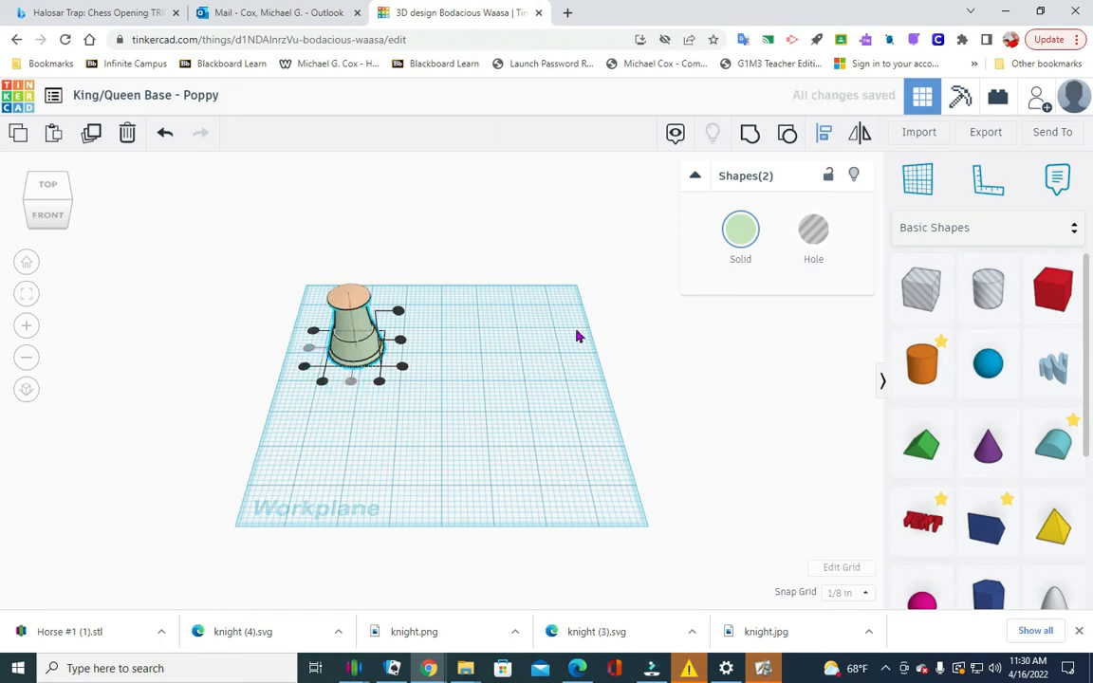
Step: Group the flat orange cone with the green base and view the piece from the front
{"action": "left_click", "coordinate": [750, 132]}
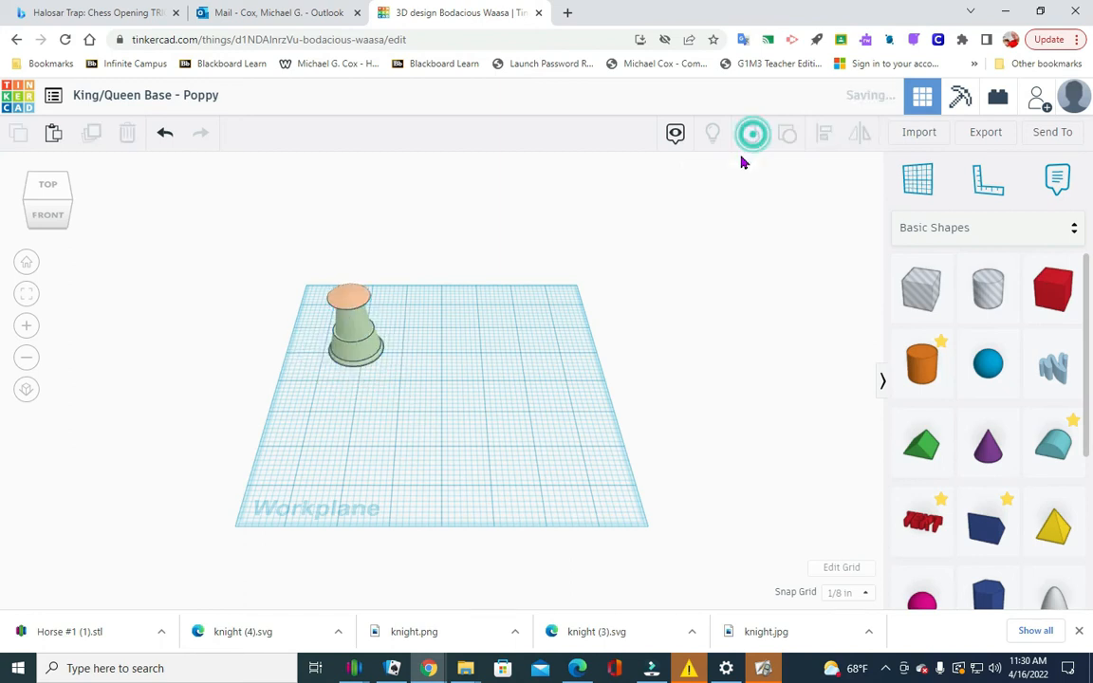
{"action": "left_click", "coordinate": [494, 357]}
{"action": "left_click", "coordinate": [57, 216]}
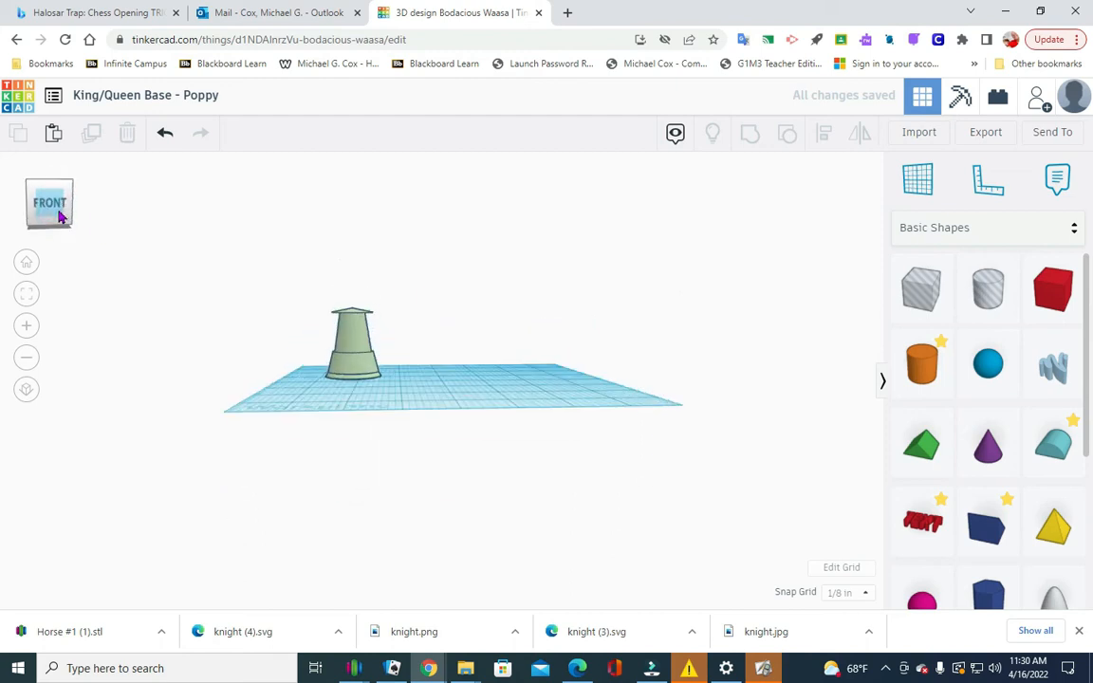
{"action": "left_click_drag", "start_coordinate": [62, 216], "coordinate": [56, 222]}
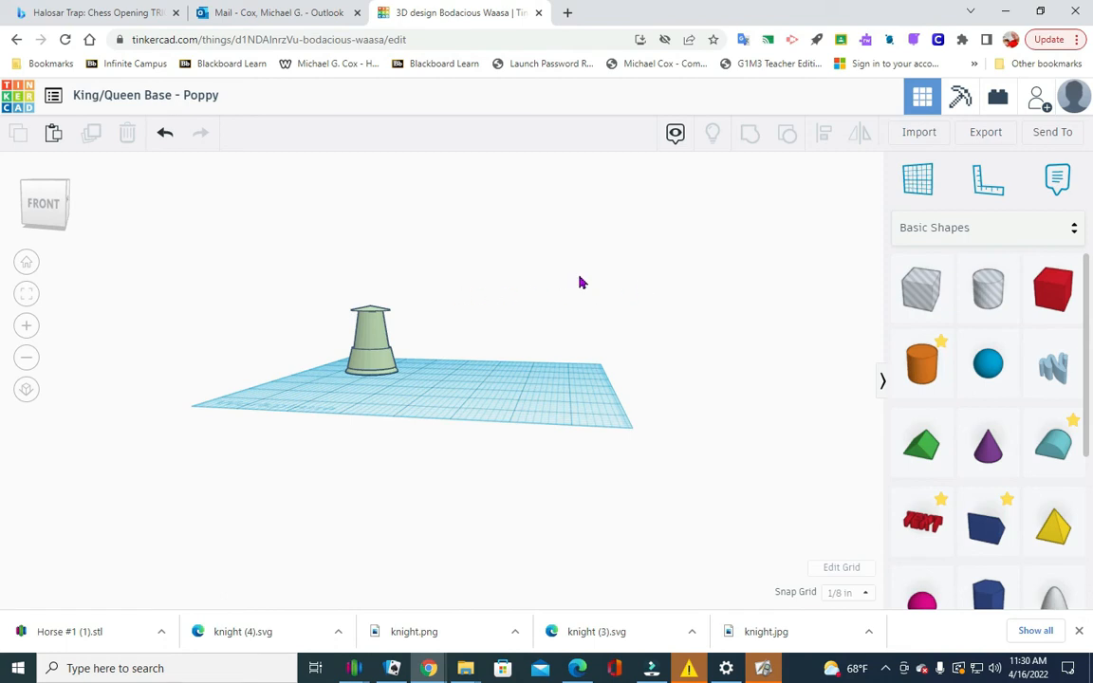
{"action": "left_click", "coordinate": [517, 343]}
Step: Undo the grouping, alignment, move, raising and flattening of the orange cone, back to the full-height cone beside the green base
{"action": "left_click", "coordinate": [167, 138]}
{"action": "left_click", "coordinate": [166, 136]}
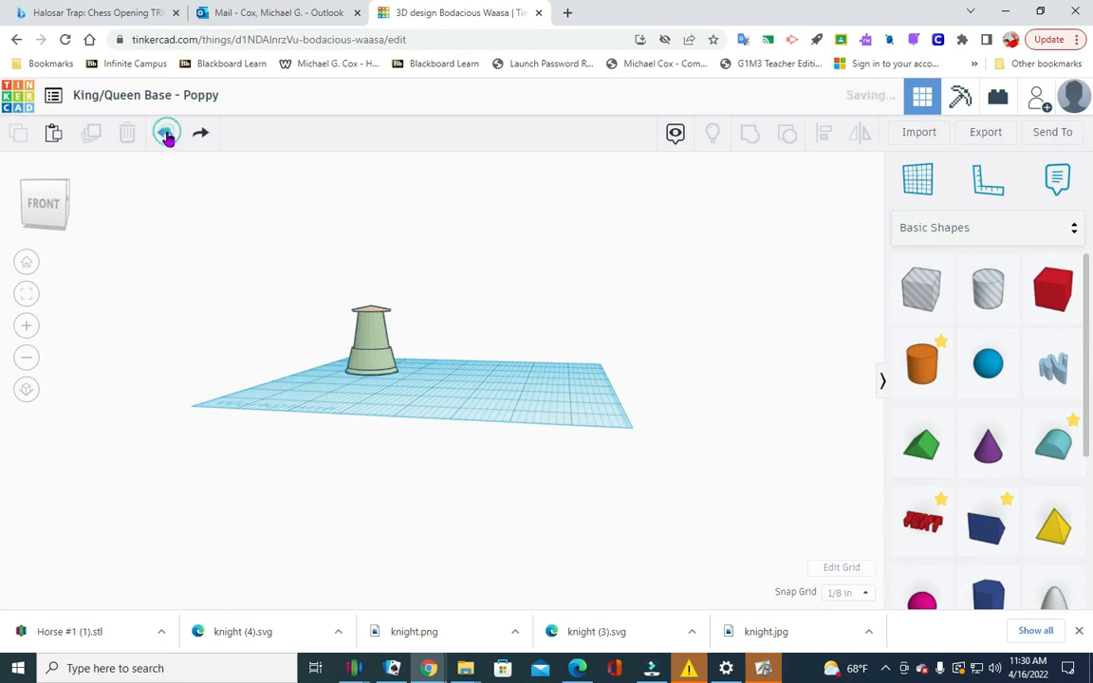
{"action": "left_click", "coordinate": [163, 139]}
{"action": "left_click", "coordinate": [162, 139]}
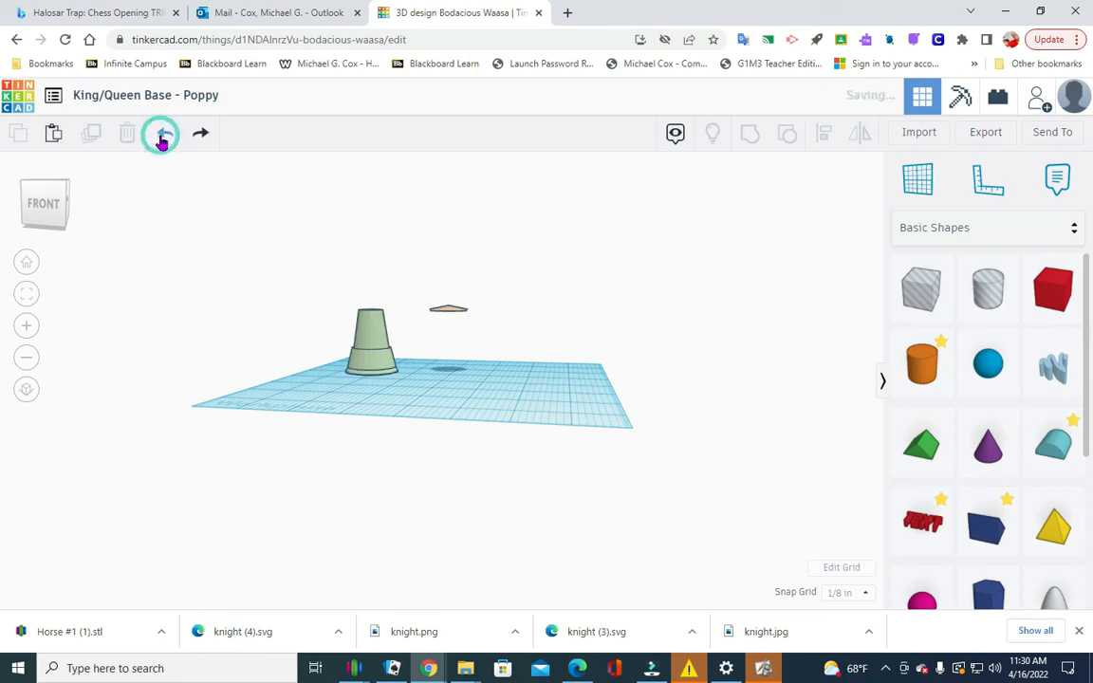
{"action": "left_click", "coordinate": [162, 138]}
{"action": "right_click_drag", "start_coordinate": [208, 318], "coordinate": [488, 314]}
{"action": "scroll", "coordinate": [468, 408], "scroll_direction": "up", "scroll_amount": 2}
{"action": "left_click", "coordinate": [467, 408]}
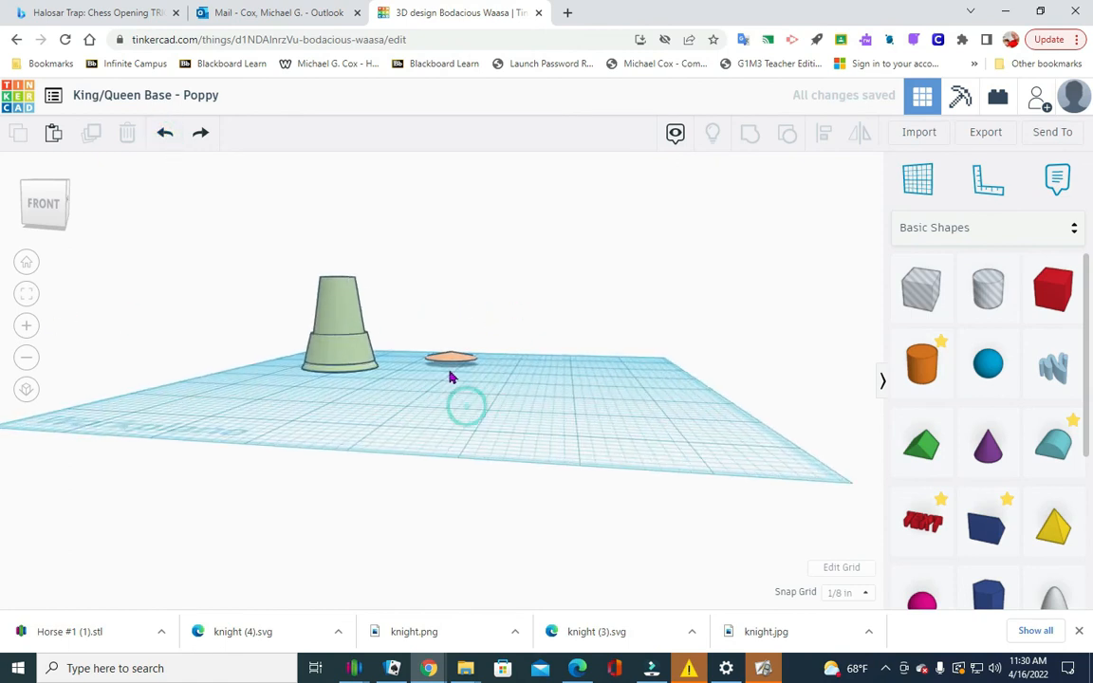
{"action": "left_click", "coordinate": [161, 137]}
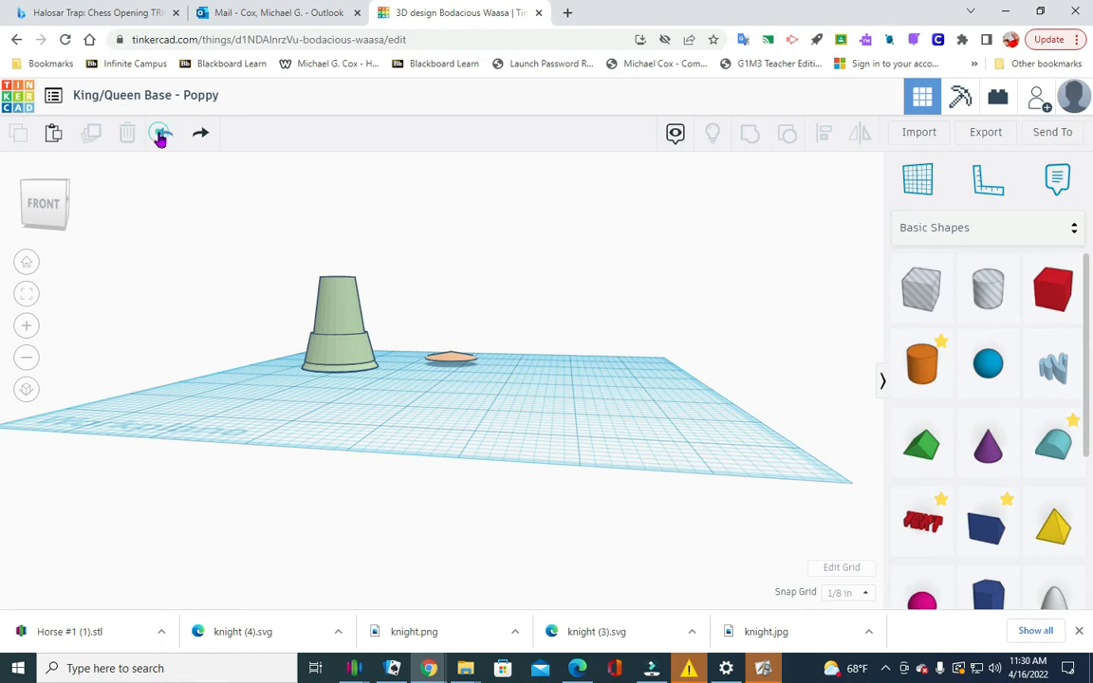
{"action": "left_click", "coordinate": [163, 137]}
{"action": "left_click", "coordinate": [541, 349]}
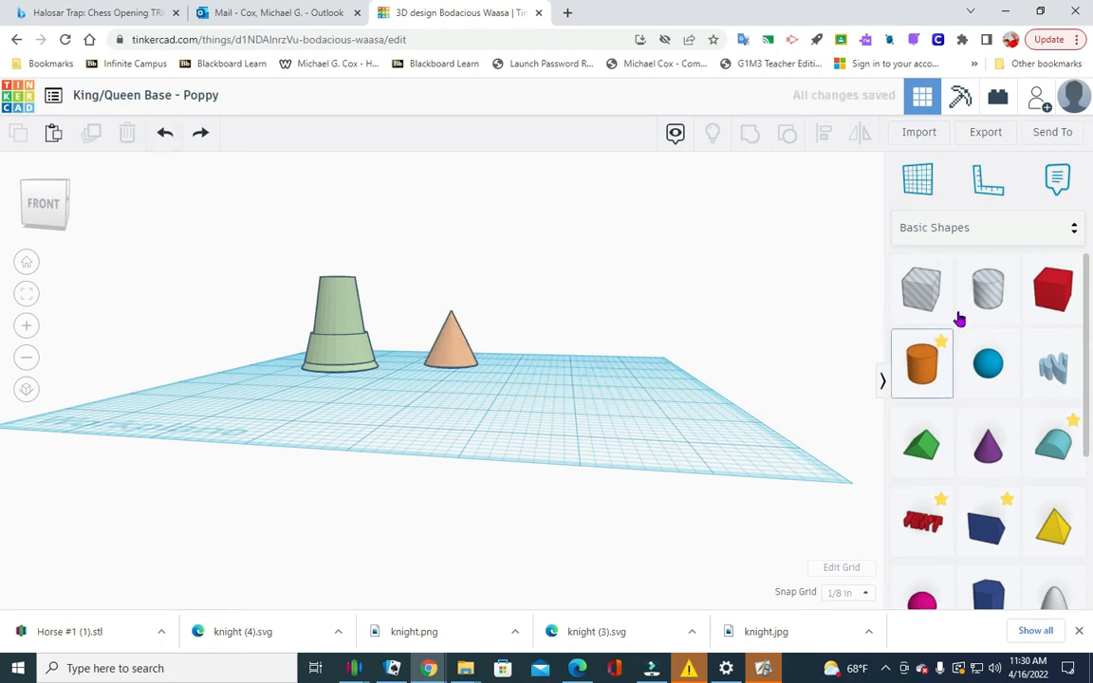
Step: Add a hole box beside the orange cone and raise it 0.125 inch above the workplane
{"action": "left_click_drag", "start_coordinate": [933, 302], "coordinate": [550, 379]}
{"action": "mouse_move", "coordinate": [68, 213]}
{"action": "left_mouse_down"}
{"action": "mouse_move", "coordinate": [67, 237]}
{"action": "mouse_move", "coordinate": [63, 207]}
{"action": "left_mouse_up"}
{"action": "left_click_drag", "start_coordinate": [555, 285], "coordinate": [554, 274]}
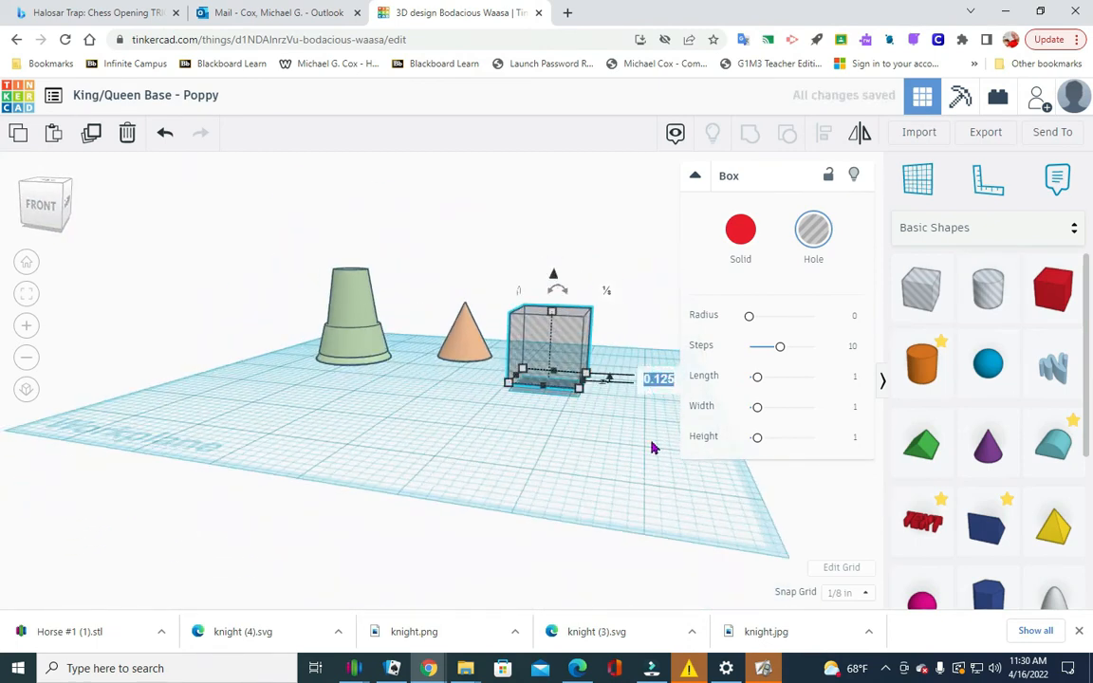
{"action": "left_click", "coordinate": [509, 471]}
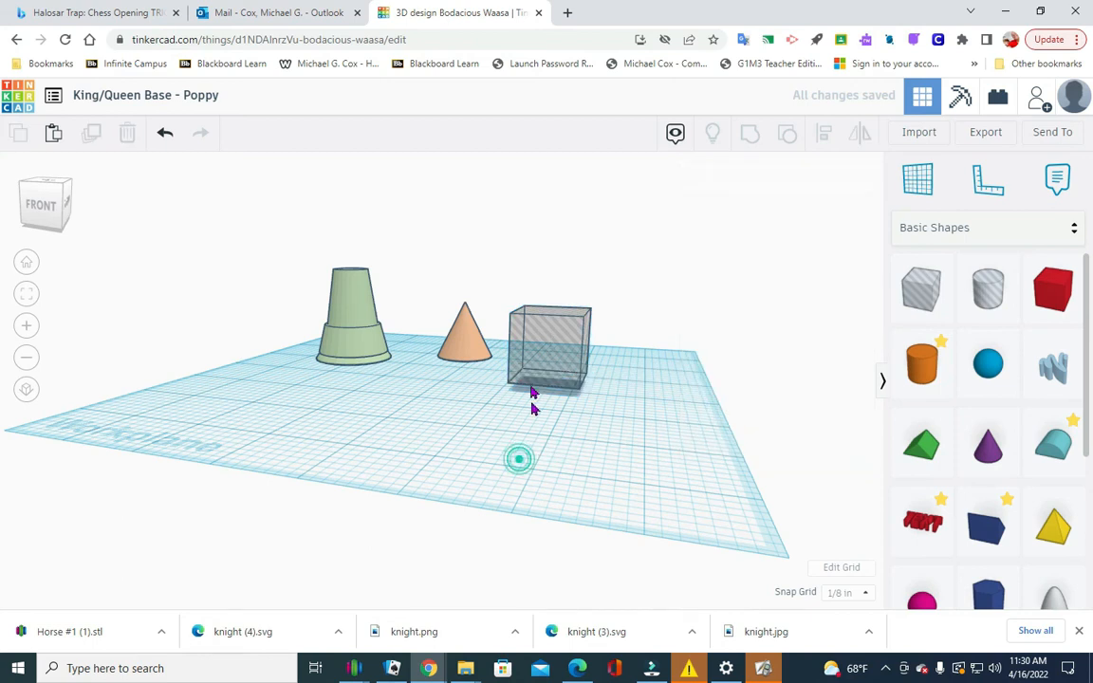
Step: Move the orange cone into the raised hole box and centre-align the two shapes along the width
{"action": "left_click_drag", "start_coordinate": [457, 355], "coordinate": [543, 383]}
{"action": "left_click", "coordinate": [530, 447]}
{"action": "left_click_drag", "start_coordinate": [497, 425], "coordinate": [603, 315]}
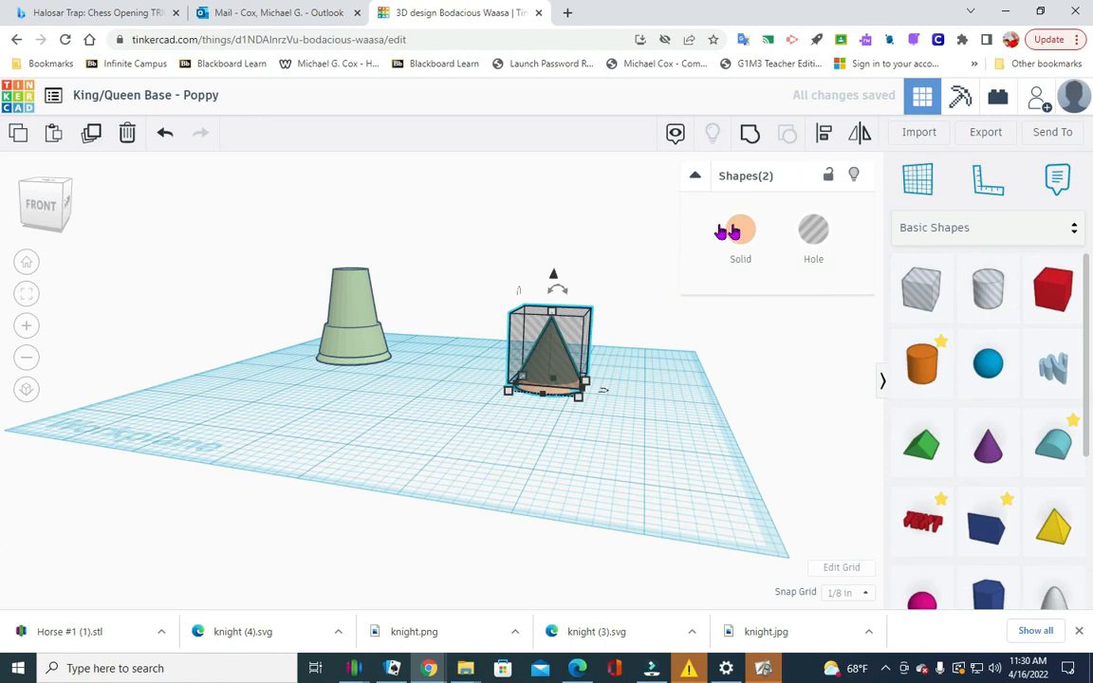
{"action": "left_click", "coordinate": [825, 134]}
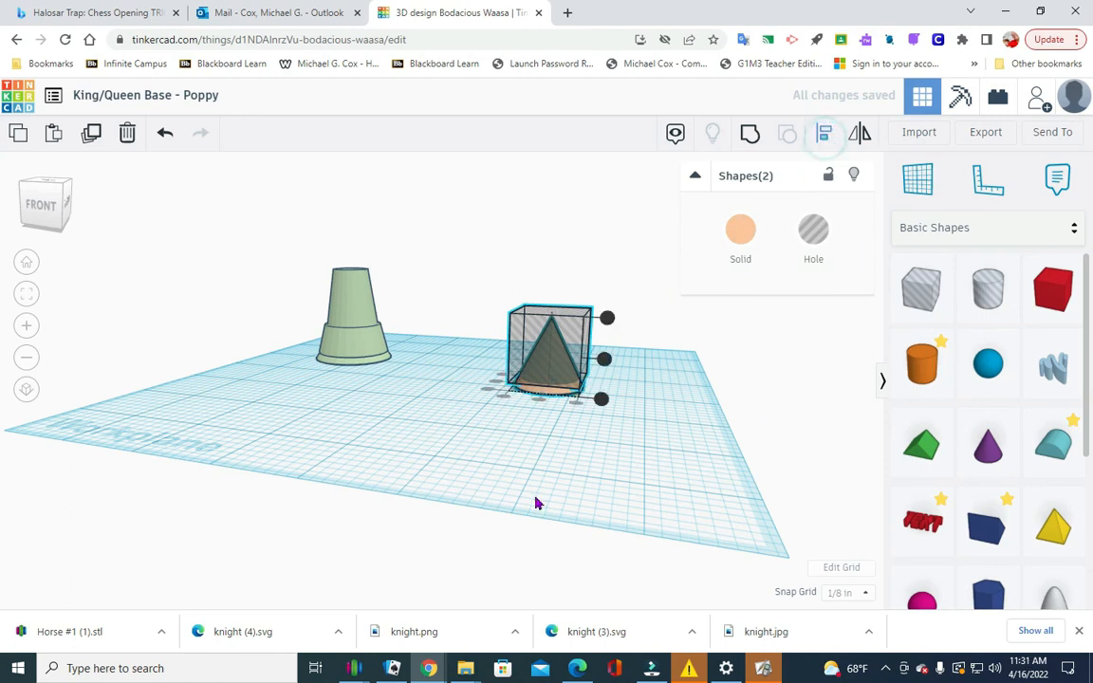
{"action": "left_click", "coordinate": [559, 443]}
{"action": "left_click_drag", "start_coordinate": [559, 363], "coordinate": [587, 364]}
{"action": "left_click", "coordinate": [528, 444]}
{"action": "left_click_drag", "start_coordinate": [481, 420], "coordinate": [618, 272]}
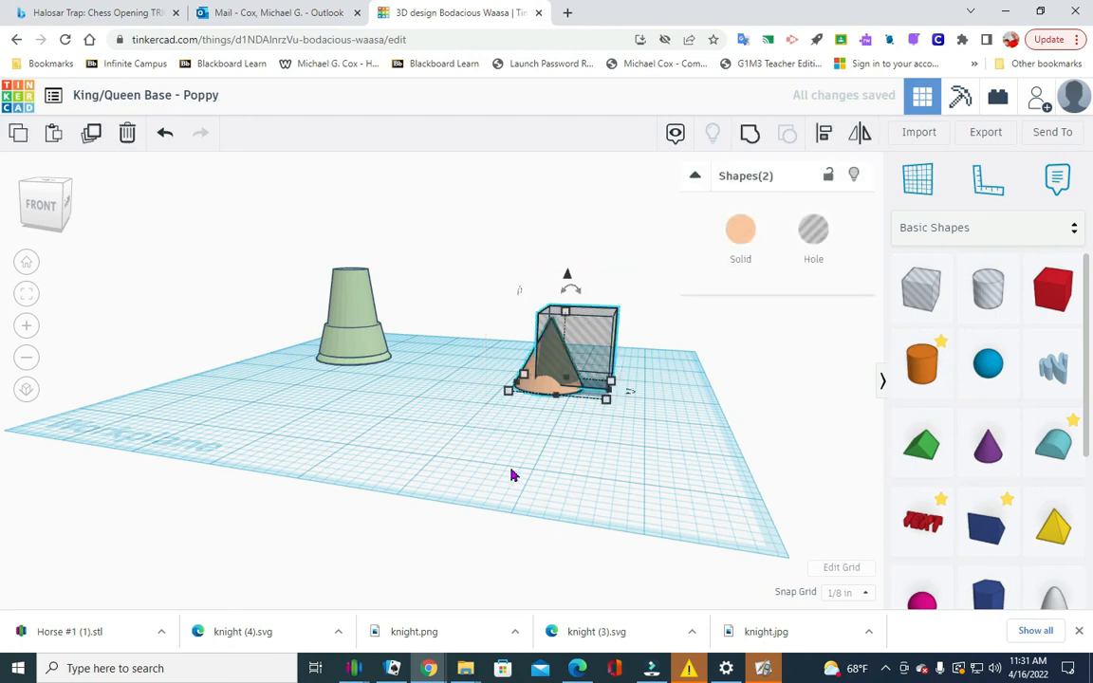
{"action": "left_click", "coordinate": [824, 134]}
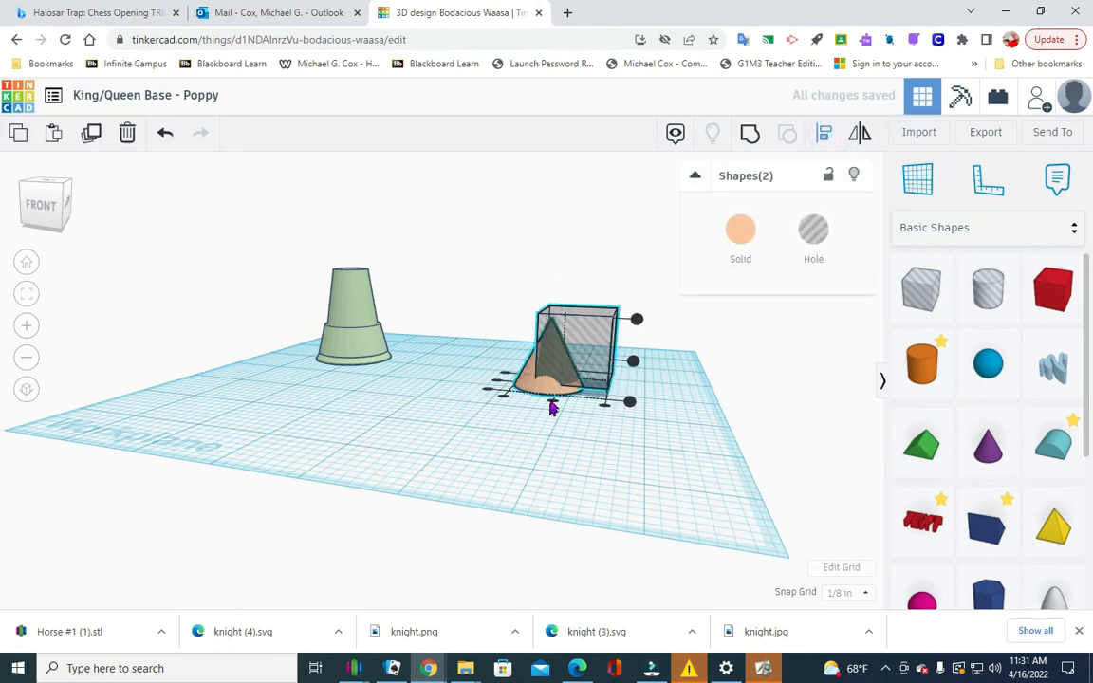
{"action": "left_click", "coordinate": [551, 404]}
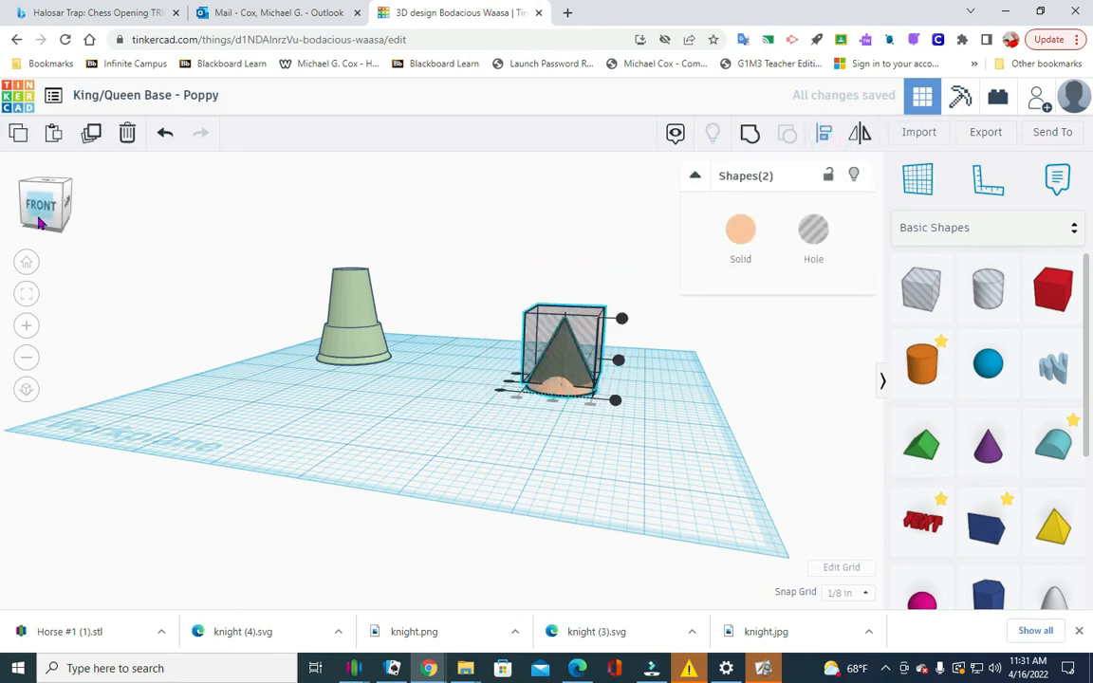
Step: Centre-align the cone and hole box front to back and group them to cut off the cone's upper part
{"action": "right_click_drag", "start_coordinate": [195, 296], "coordinate": [307, 374]}
{"action": "left_click", "coordinate": [508, 386]}
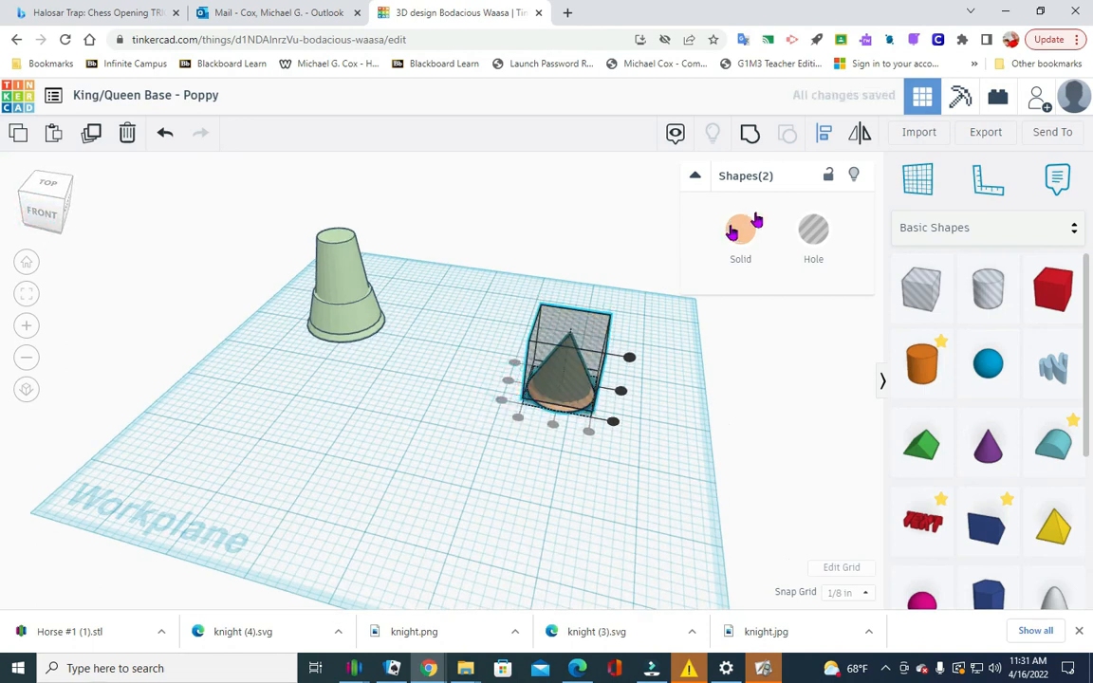
{"action": "left_click", "coordinate": [750, 133]}
{"action": "left_click", "coordinate": [565, 489]}
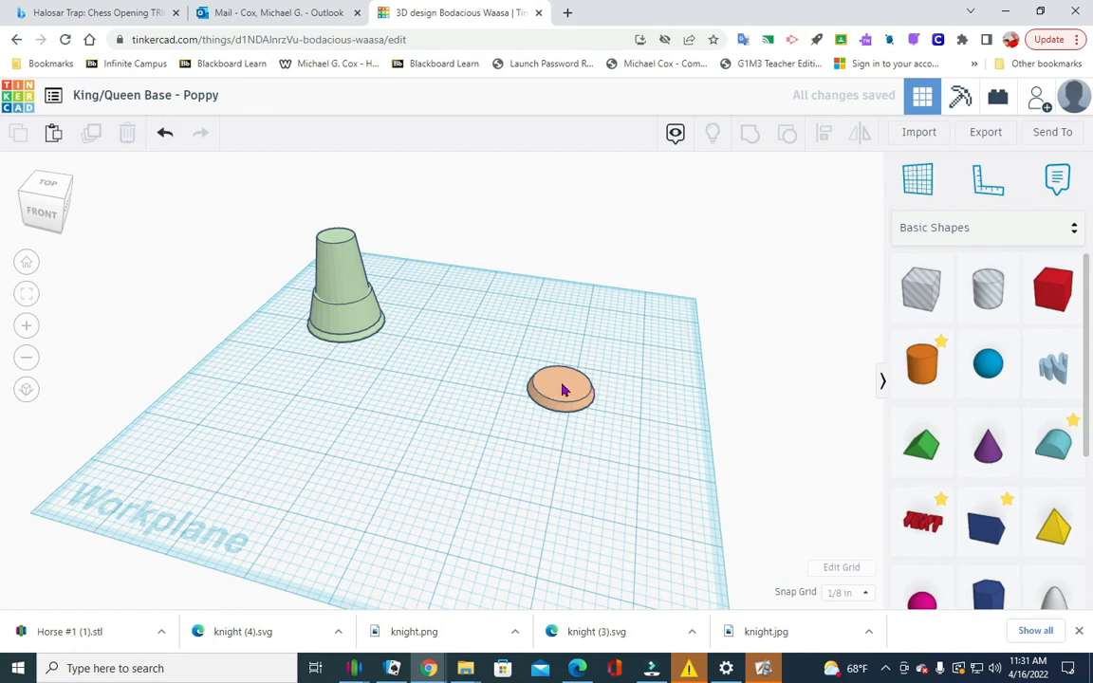
Step: Raise the truncated orange cone to 1.625 inches above the workplane
{"action": "left_click", "coordinate": [562, 384]}
{"action": "left_click_drag", "start_coordinate": [567, 360], "coordinate": [568, 348]}
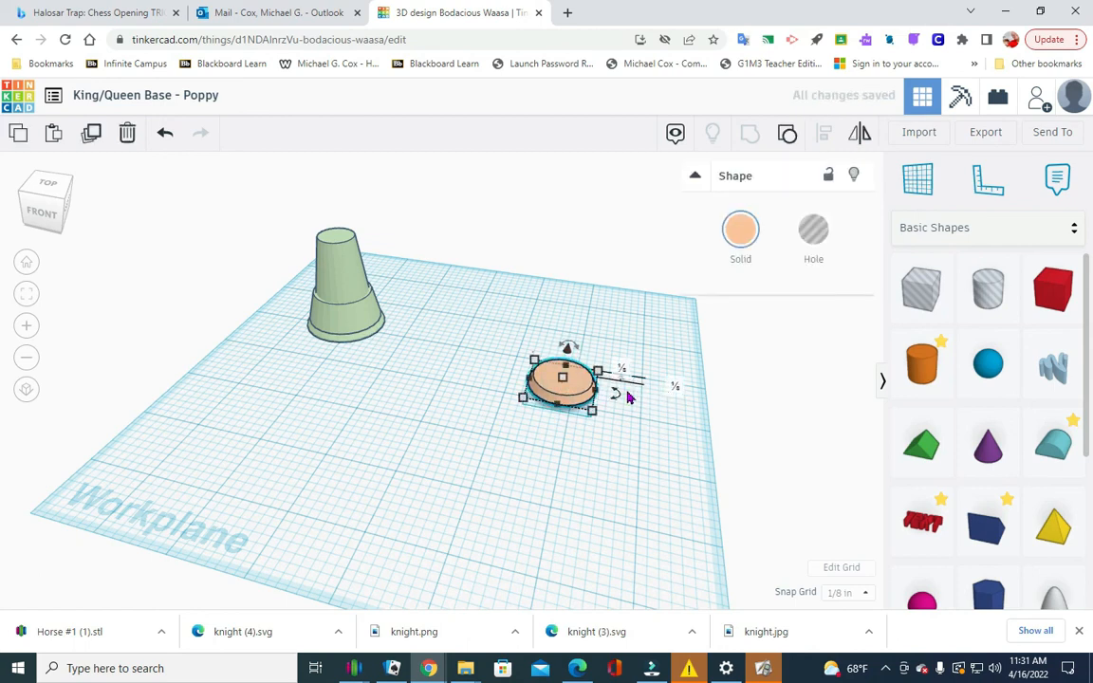
{"action": "left_click", "coordinate": [674, 390]}
{"action": "type", "text": "1.625"}
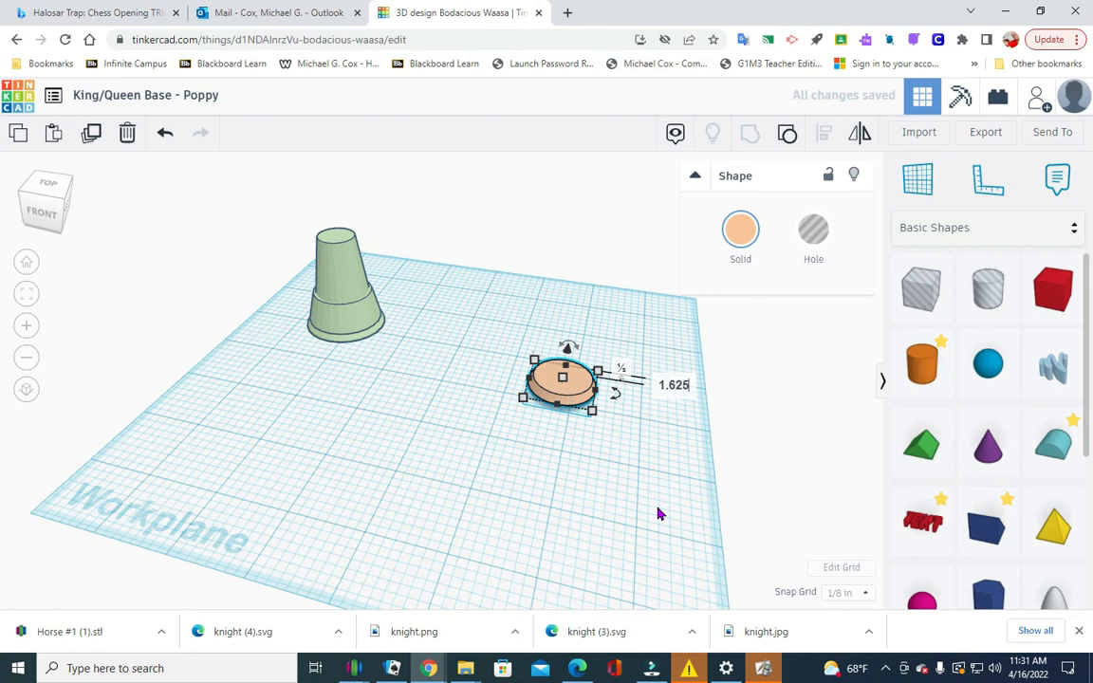
{"action": "key", "text": "Return"}
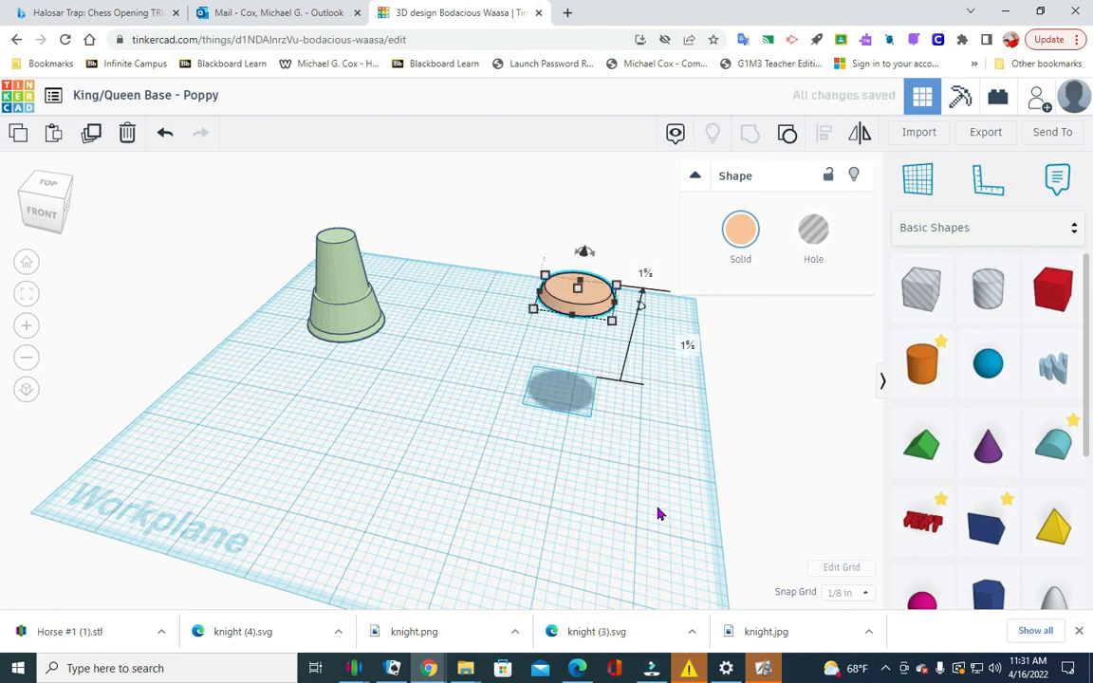
{"action": "left_click", "coordinate": [424, 347]}
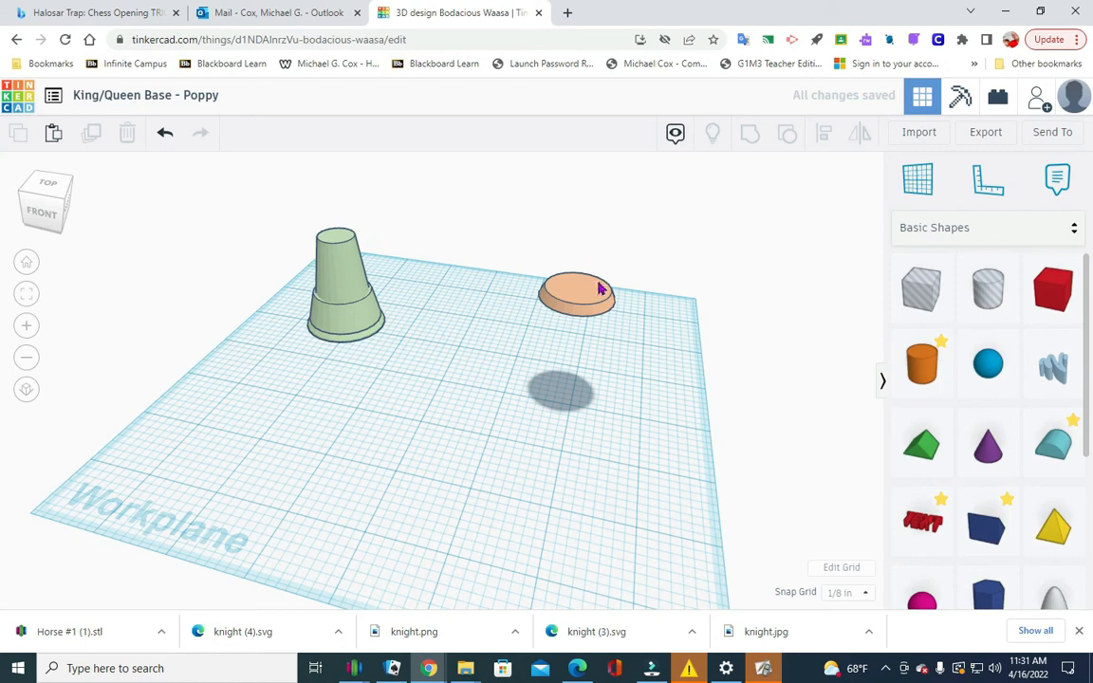
Step: Move the truncated orange cone onto the green base and centre-align the two shapes in both horizontal directions
{"action": "left_click_drag", "start_coordinate": [593, 295], "coordinate": [356, 237]}
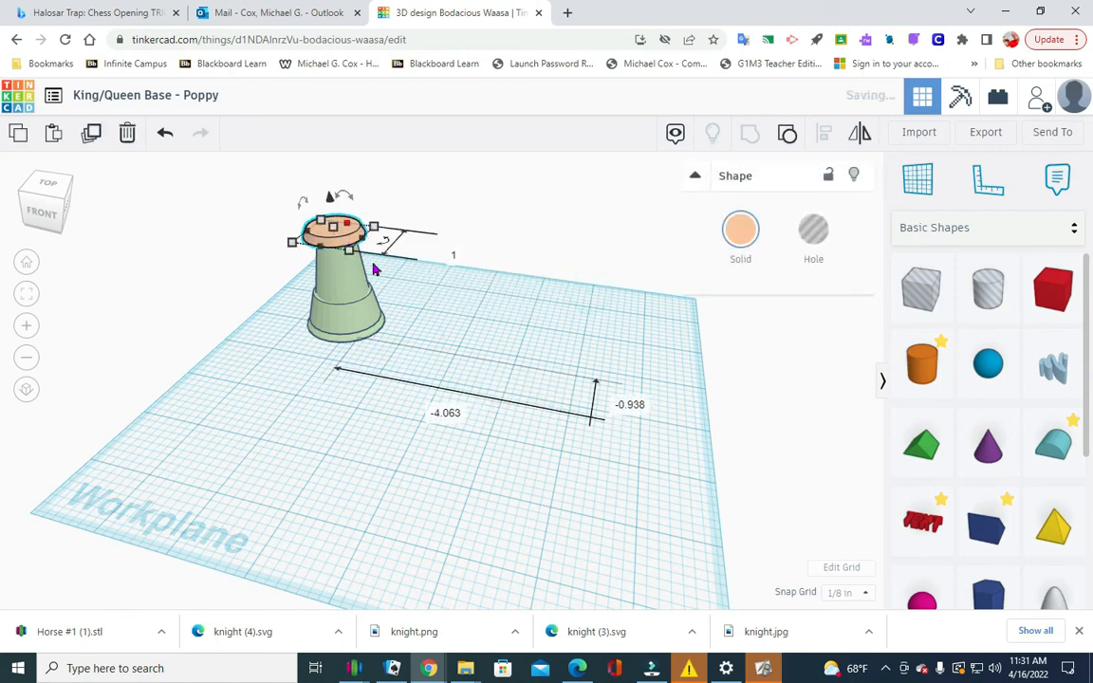
{"action": "left_click", "coordinate": [444, 300]}
{"action": "left_click_drag", "start_coordinate": [317, 367], "coordinate": [418, 195]}
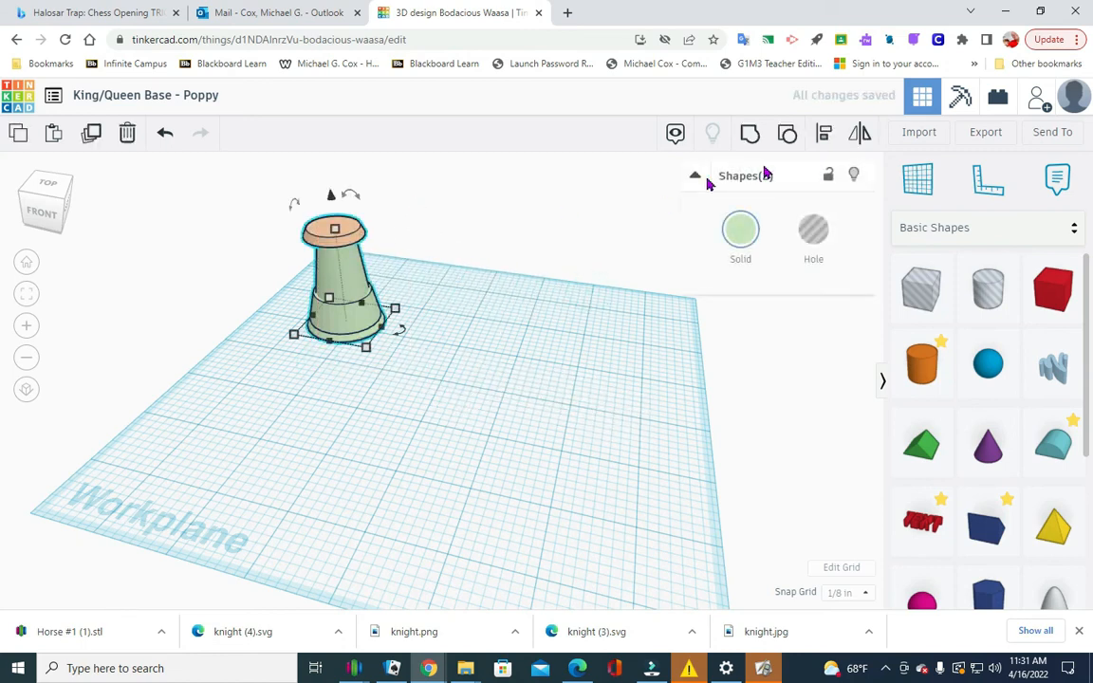
{"action": "left_click", "coordinate": [827, 130]}
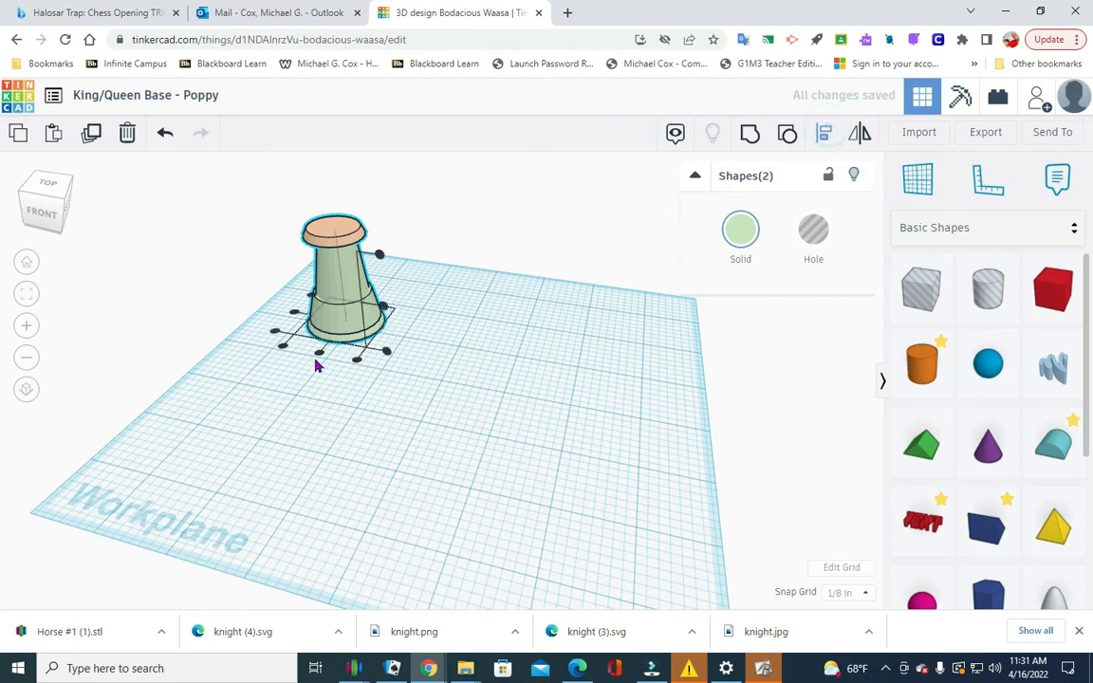
{"action": "left_click", "coordinate": [319, 354]}
{"action": "left_click", "coordinate": [295, 313]}
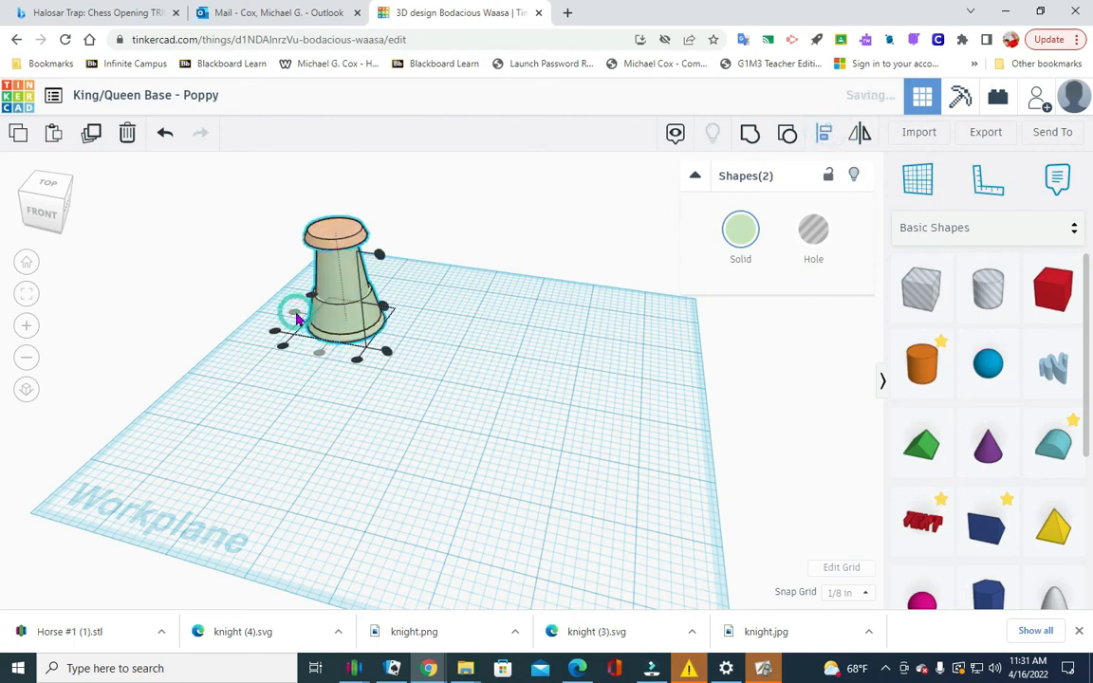
Step: Group the truncated orange cone with the green base into one piece
{"action": "left_click", "coordinate": [549, 371]}
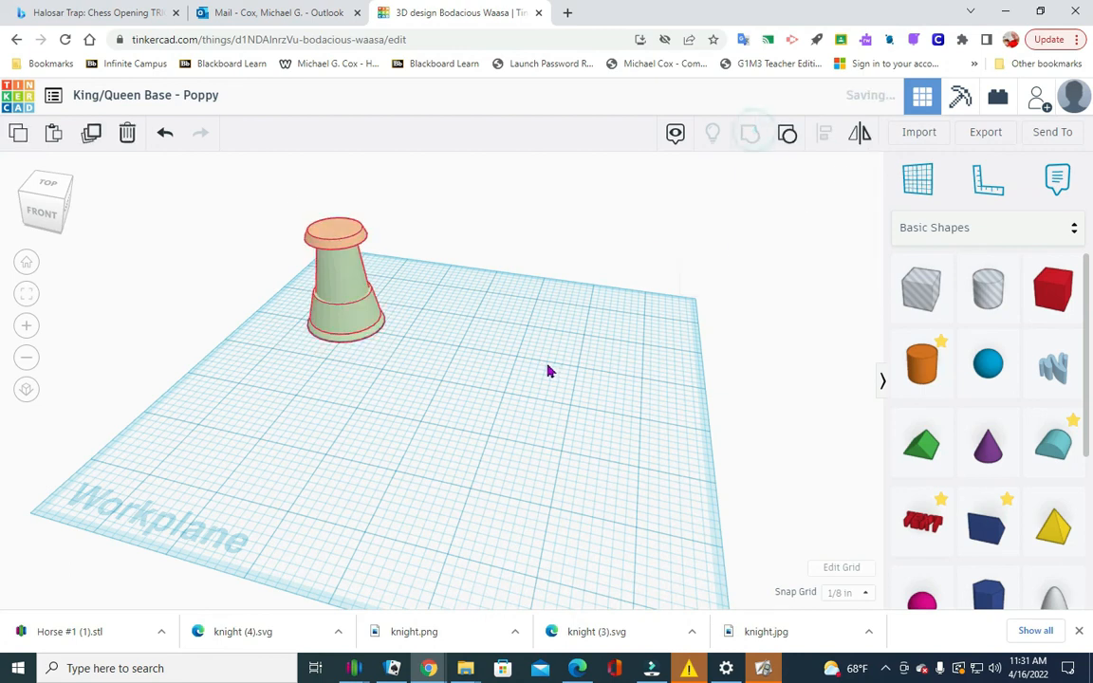
{"action": "left_click", "coordinate": [541, 359]}
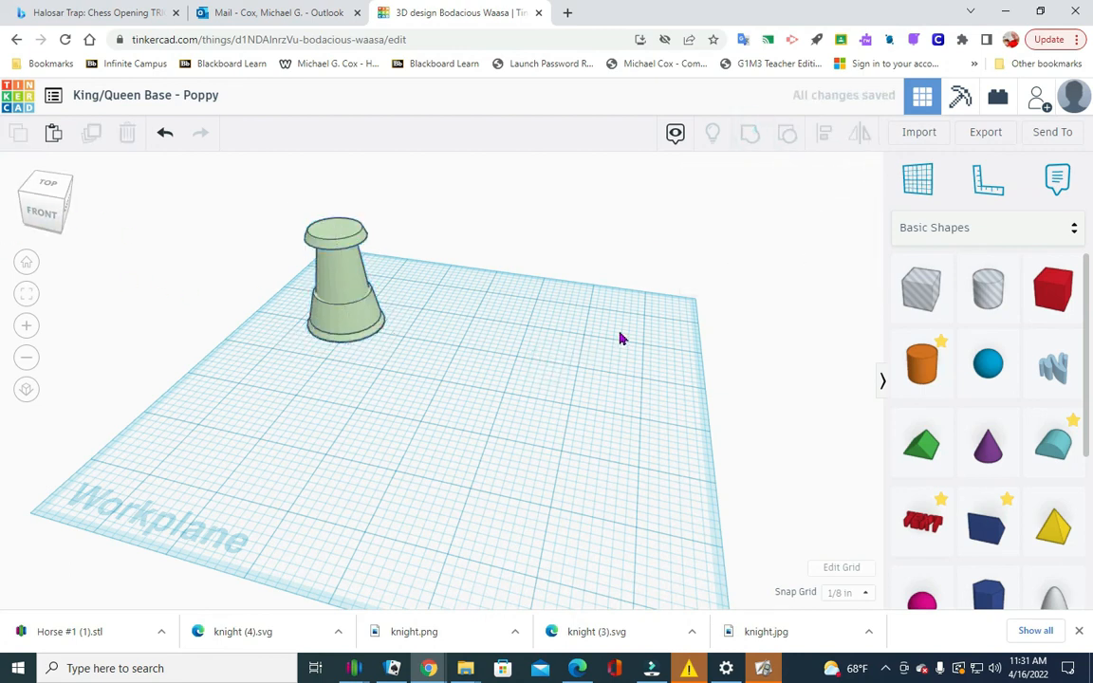
{"action": "left_click", "coordinate": [551, 387]}
{"action": "left_click", "coordinate": [417, 319]}
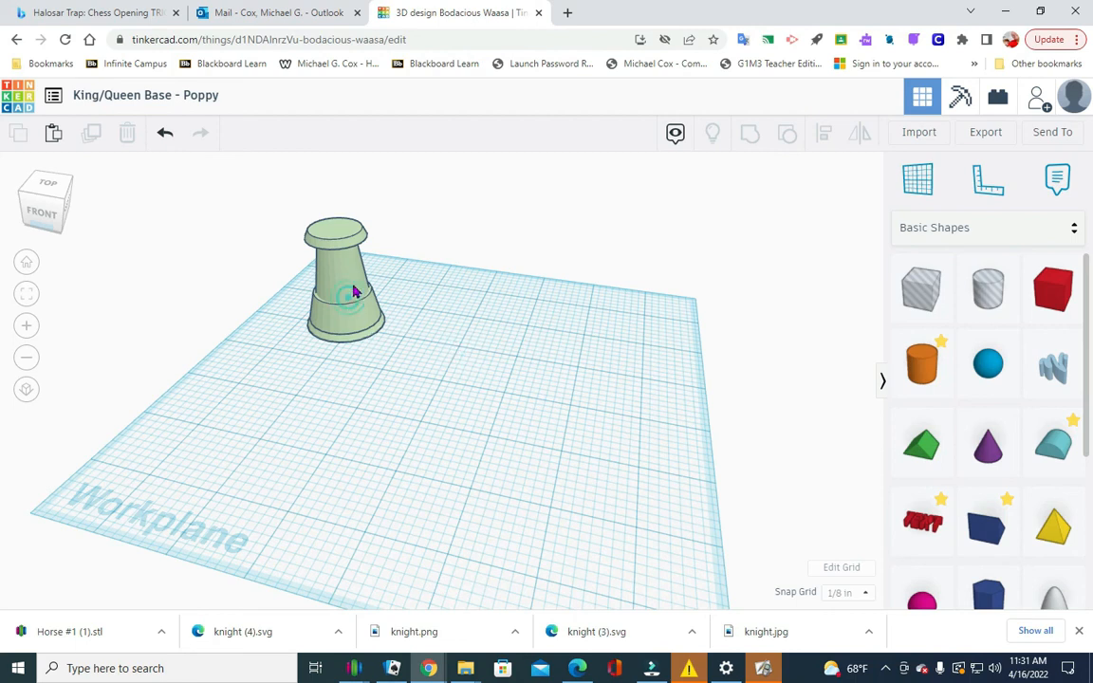
Step: Copy and paste the finished green base, placing the duplicate beside the original with an offset of about 1.562 inches
{"action": "left_click", "coordinate": [353, 293]}
{"action": "left_click", "coordinate": [19, 134]}
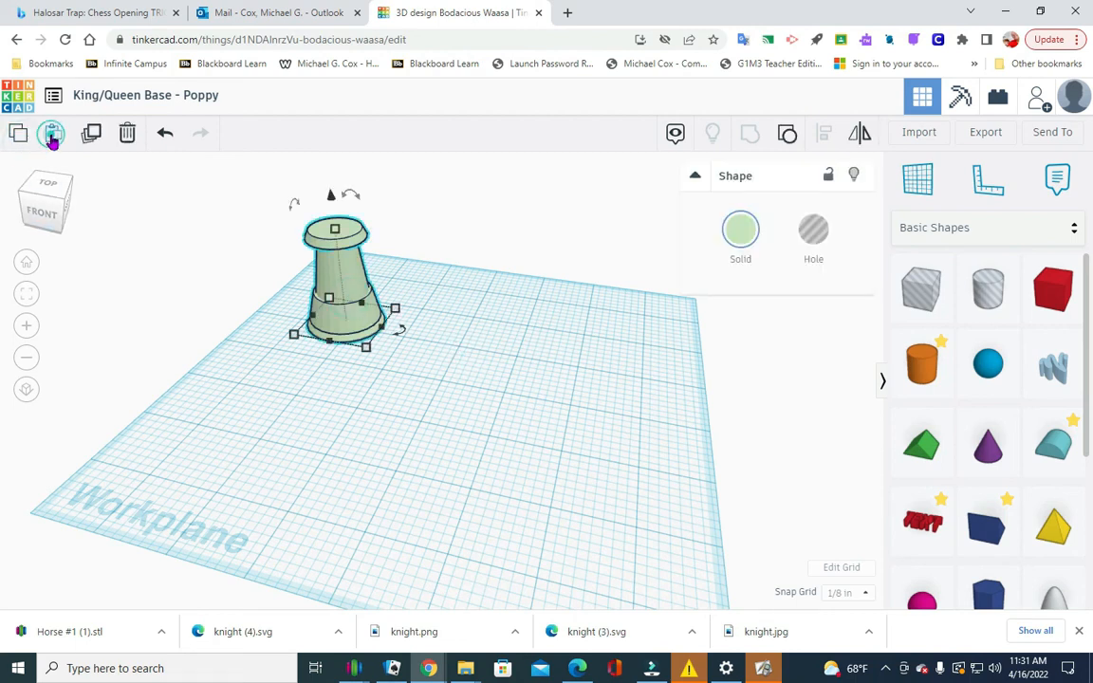
{"action": "left_click", "coordinate": [52, 134]}
{"action": "left_click", "coordinate": [266, 363]}
{"action": "left_click_drag", "start_coordinate": [375, 302], "coordinate": [473, 316]}
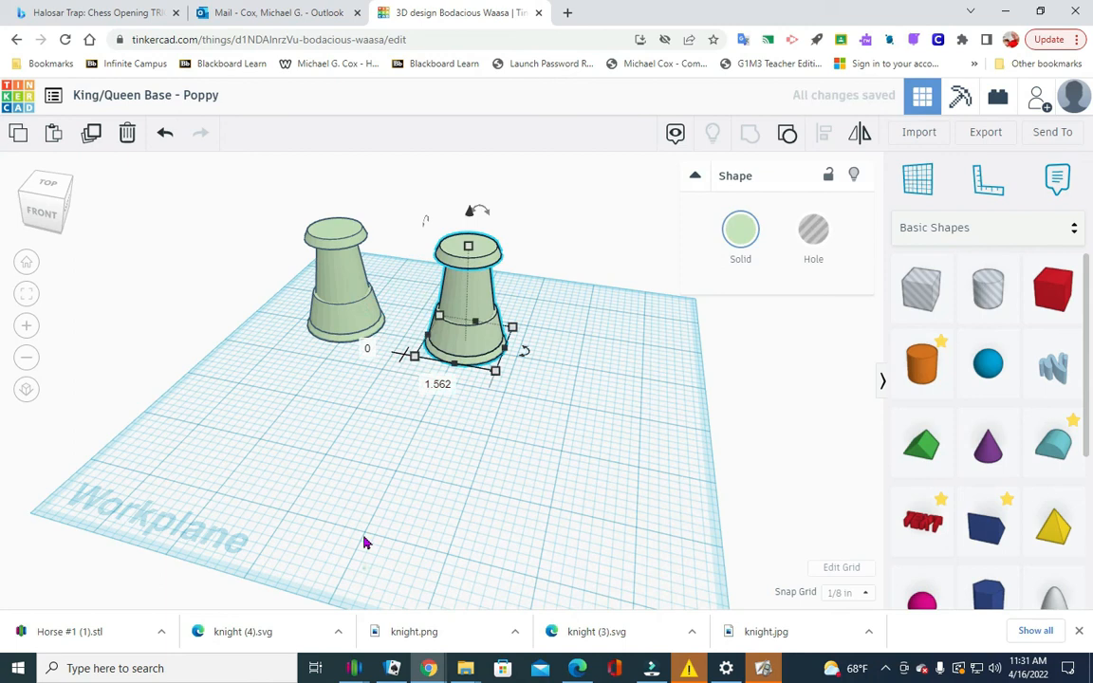
{"action": "left_click", "coordinate": [366, 542]}
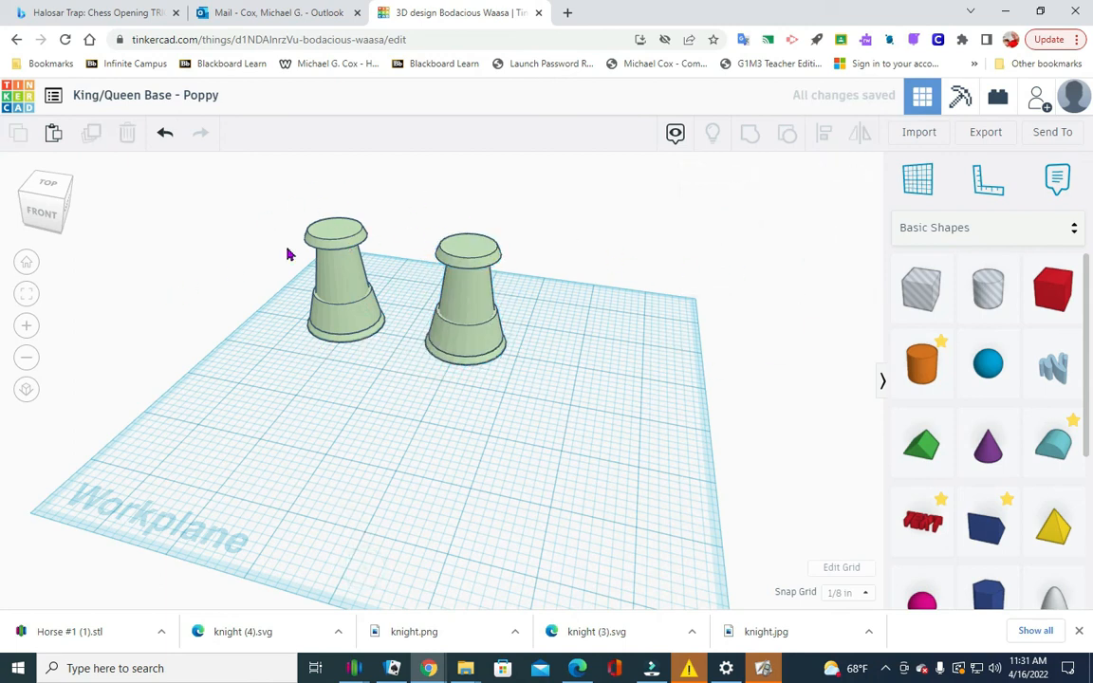
{"action": "left_click", "coordinate": [134, 269]}
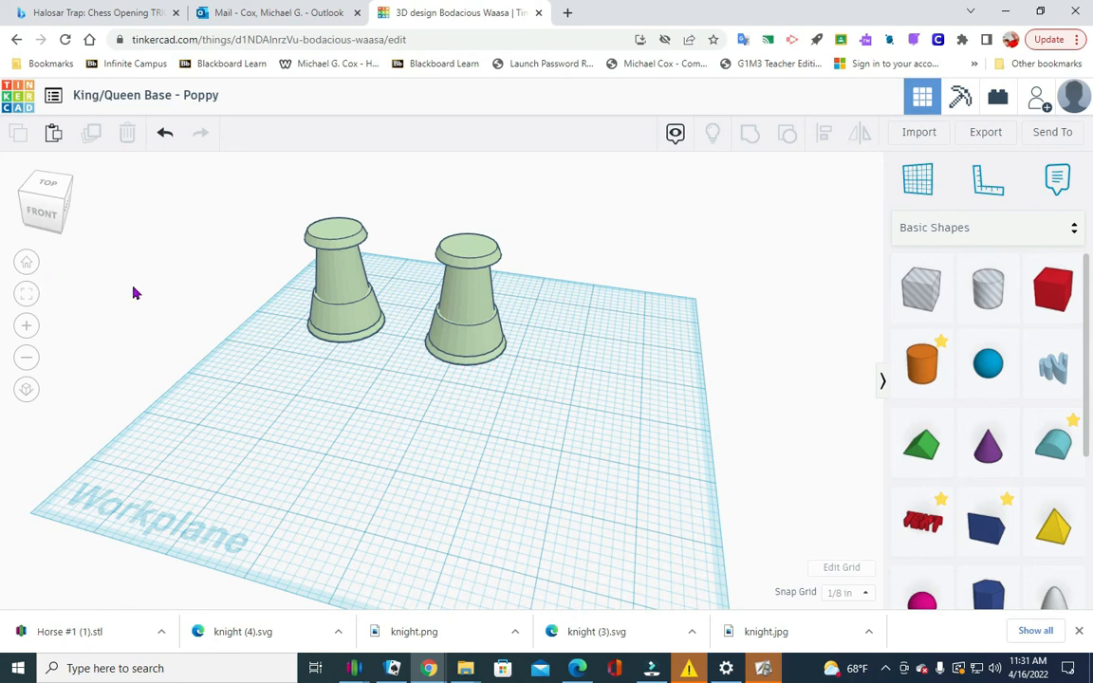